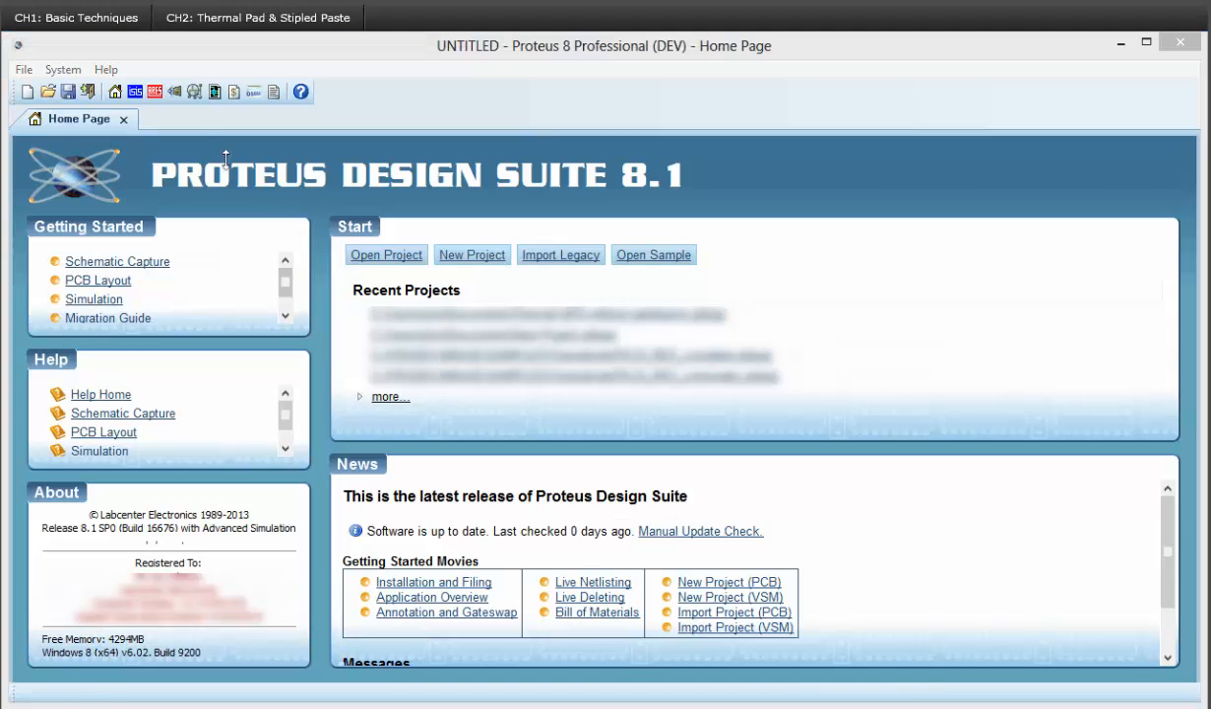
Step: Open the PCB layout and place a 0.25X.055MM rectangular SMT pad rotated 90° near the board's centre
left_click(155, 91)
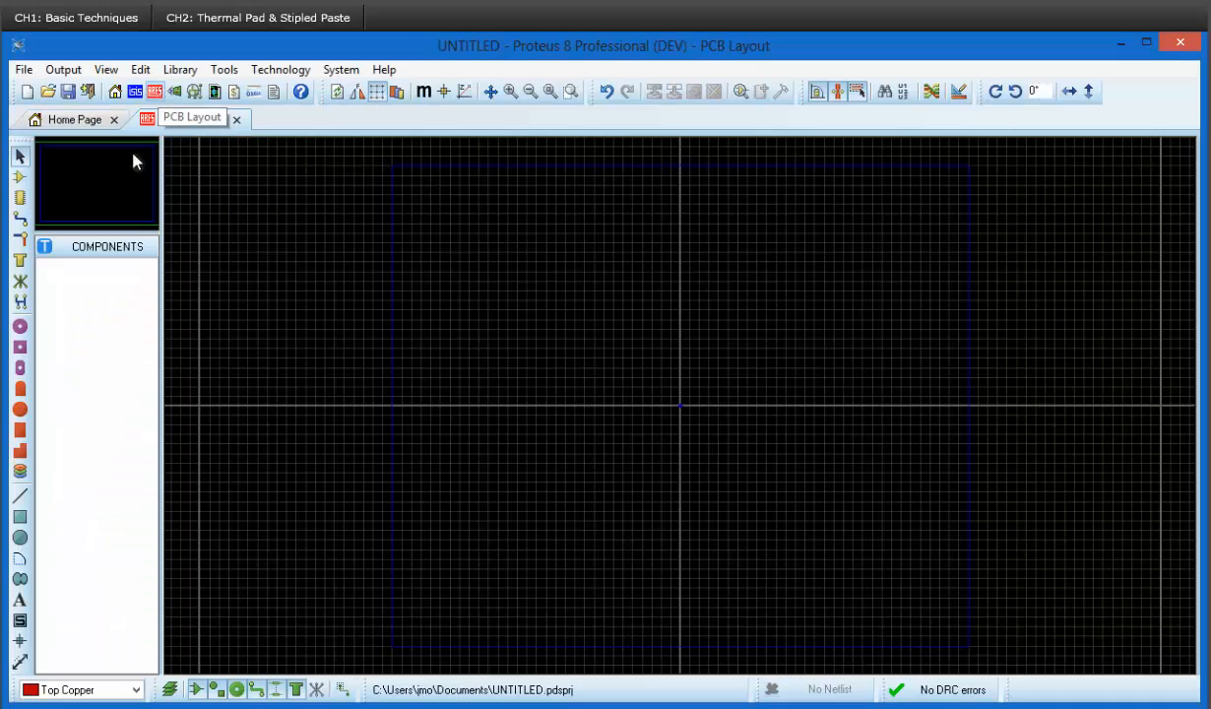
left_click(19, 429)
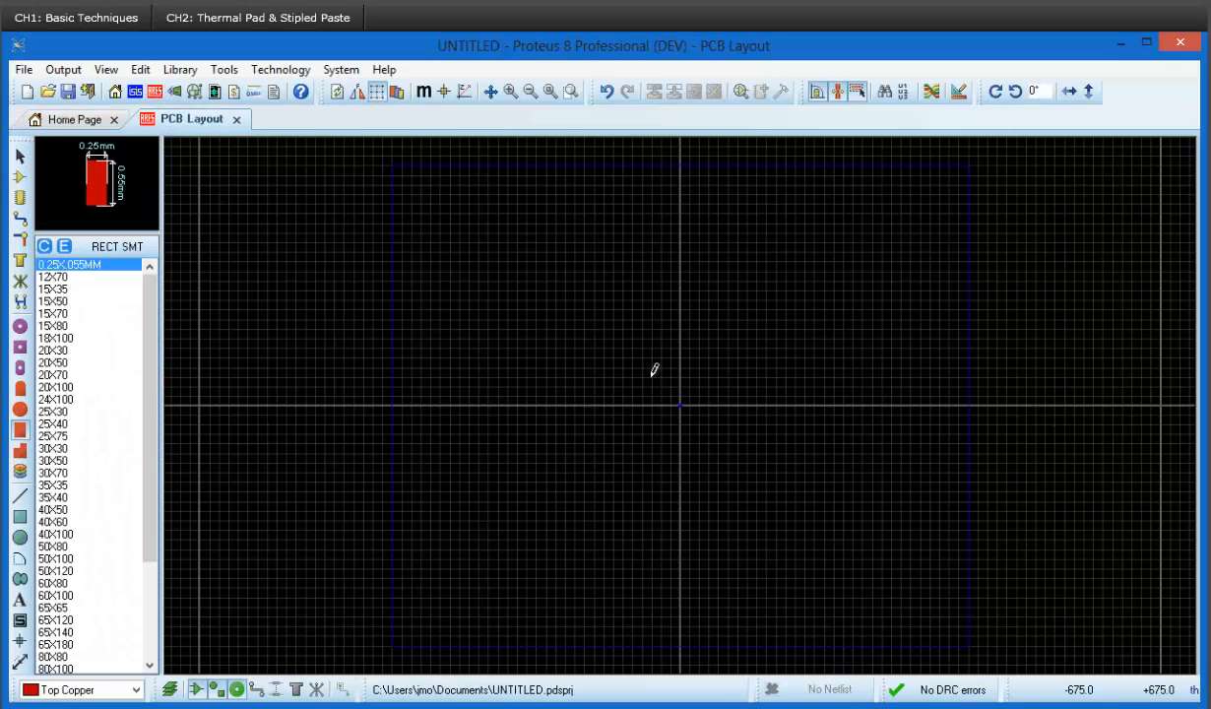
scroll(679, 399, "up", 5)
key("KP_Add")
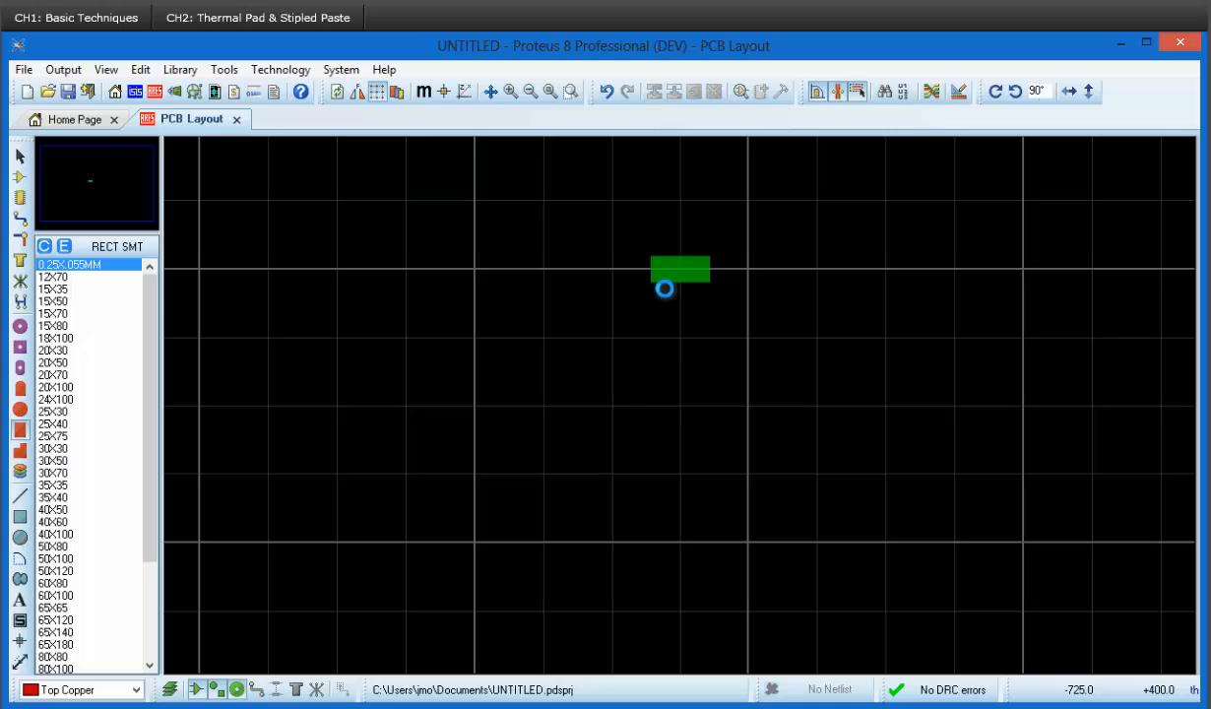
left_click(652, 262)
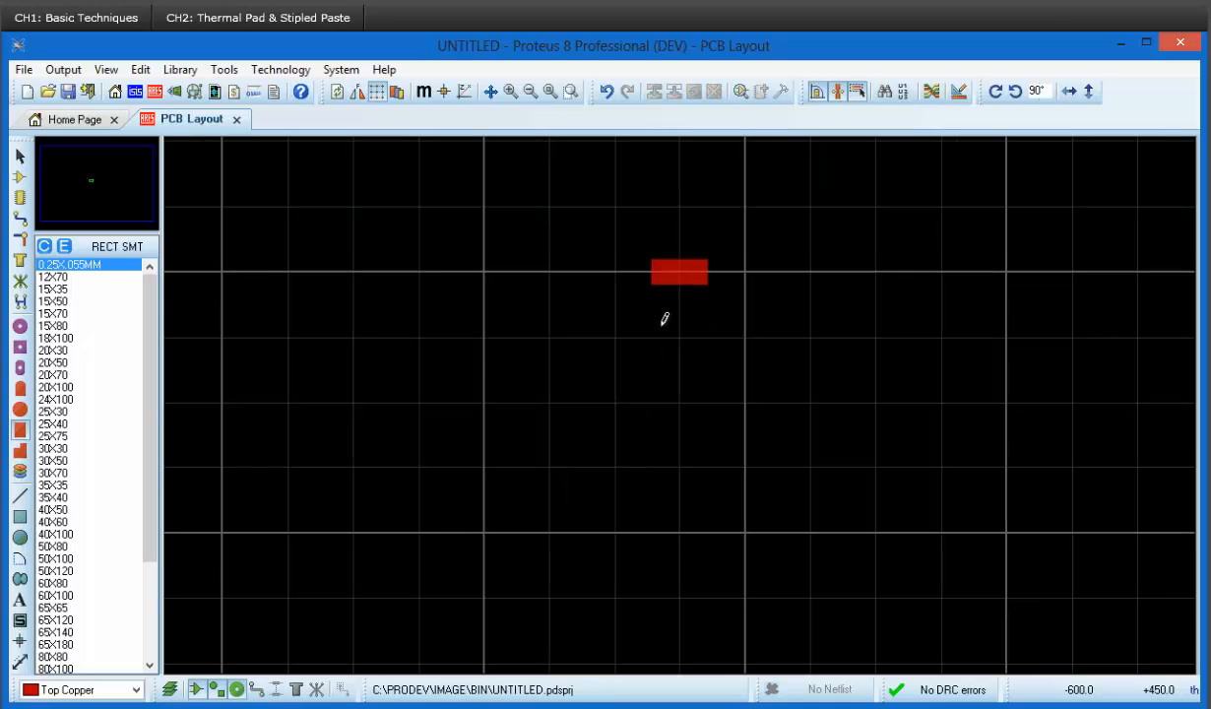
Step: Review the placed rectangular pad's pin properties, including its number field, without changing any
right_click(680, 271)
left_click(745, 291)
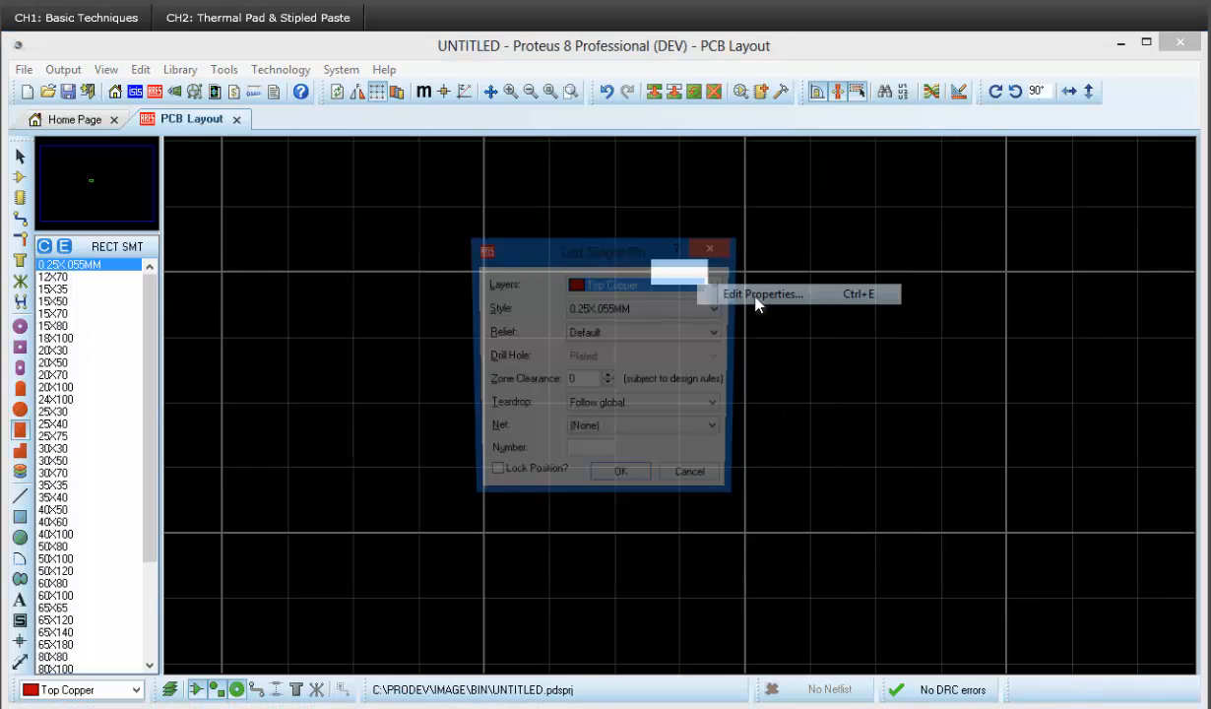
left_click(575, 455)
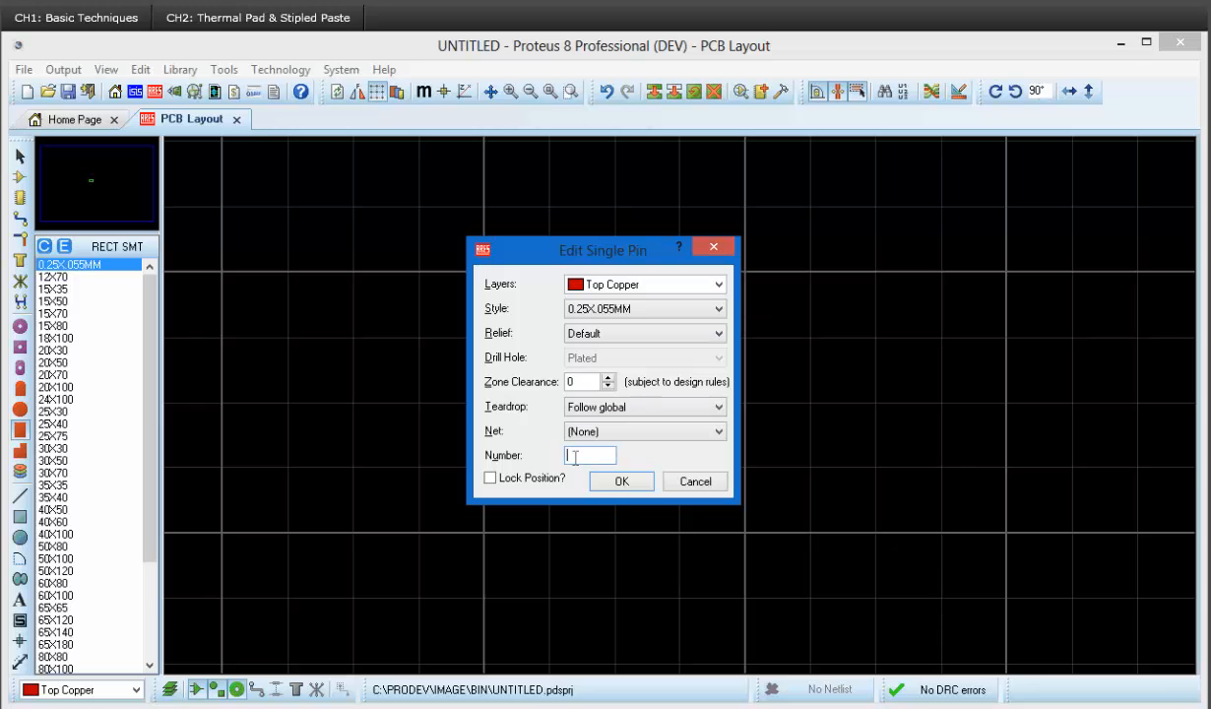
left_click(621, 482)
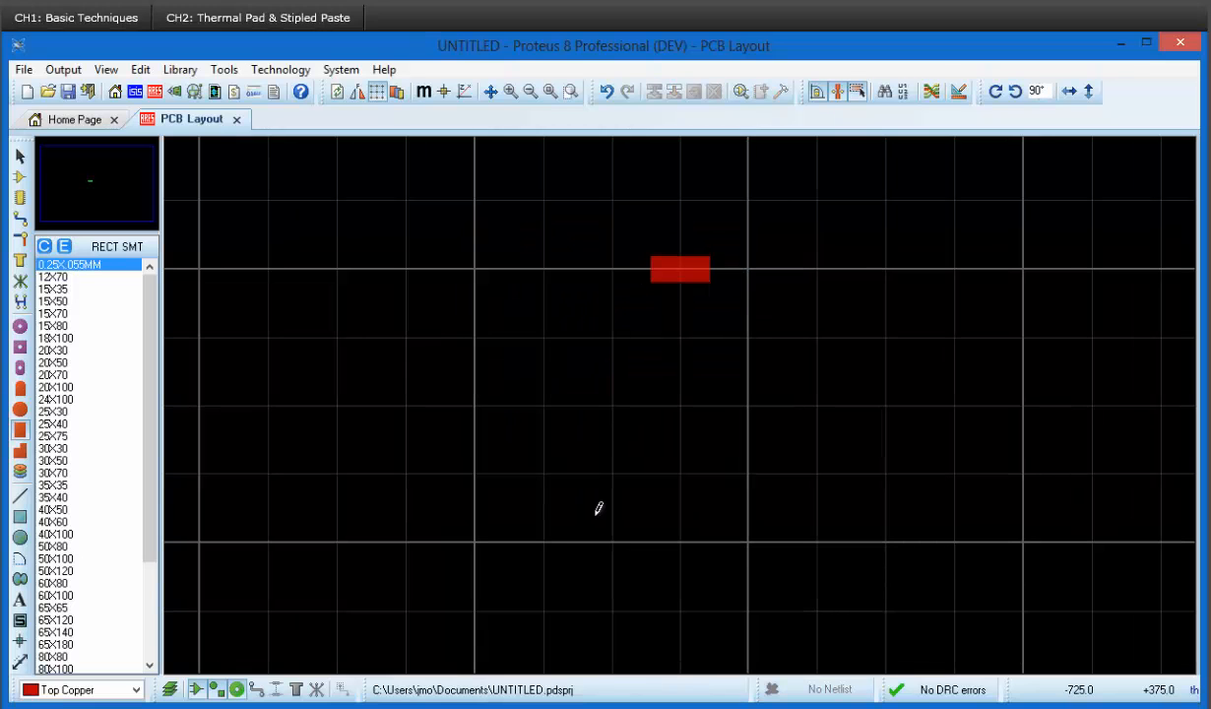
Step: Create a square SMT pad style named 0.25X0.55MMR with width 0.25 mm, height 0.55 mm and corner radius 0.1 mm
left_click(45, 247)
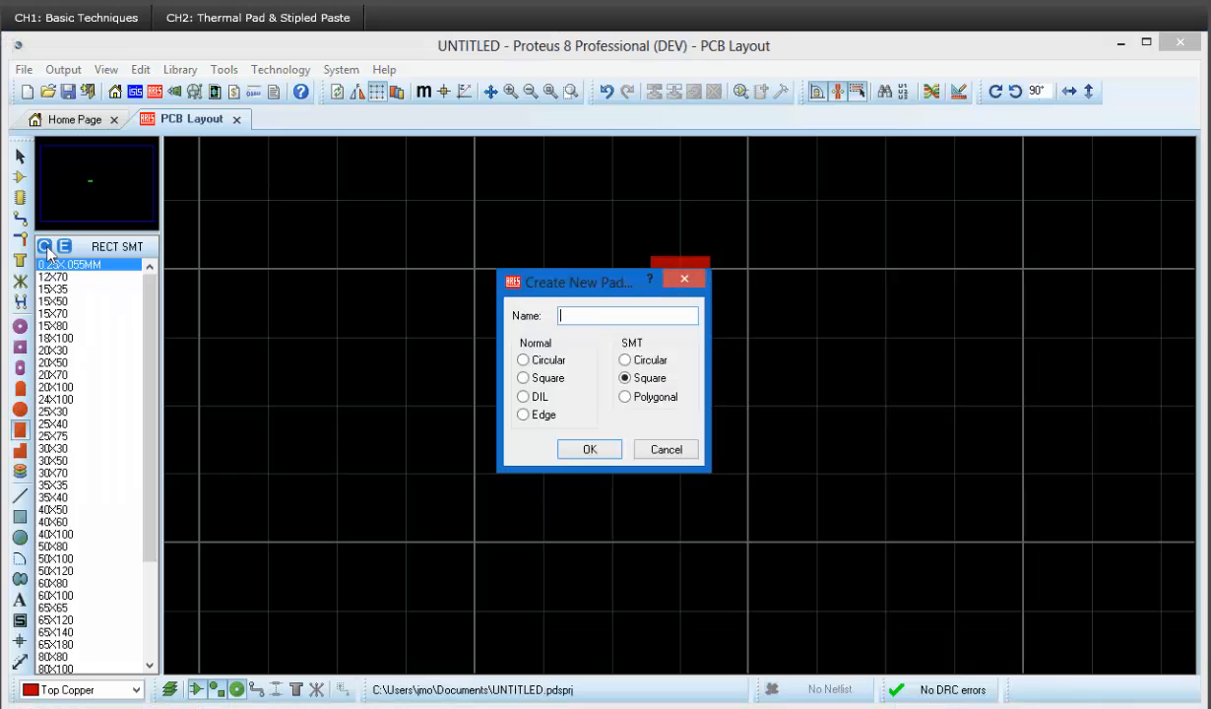
type("0.25X0.55MMR")
key("Return")
key("Tab")
type("0.25mm")
key("Tab")
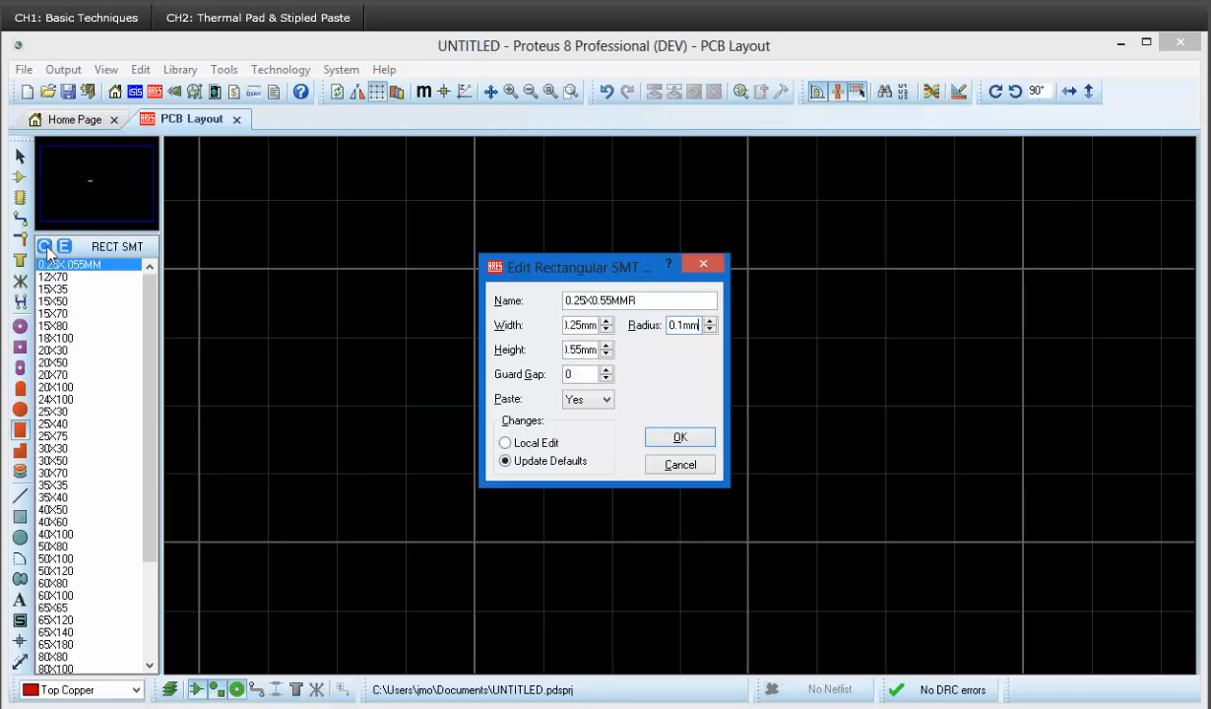
key("Return")
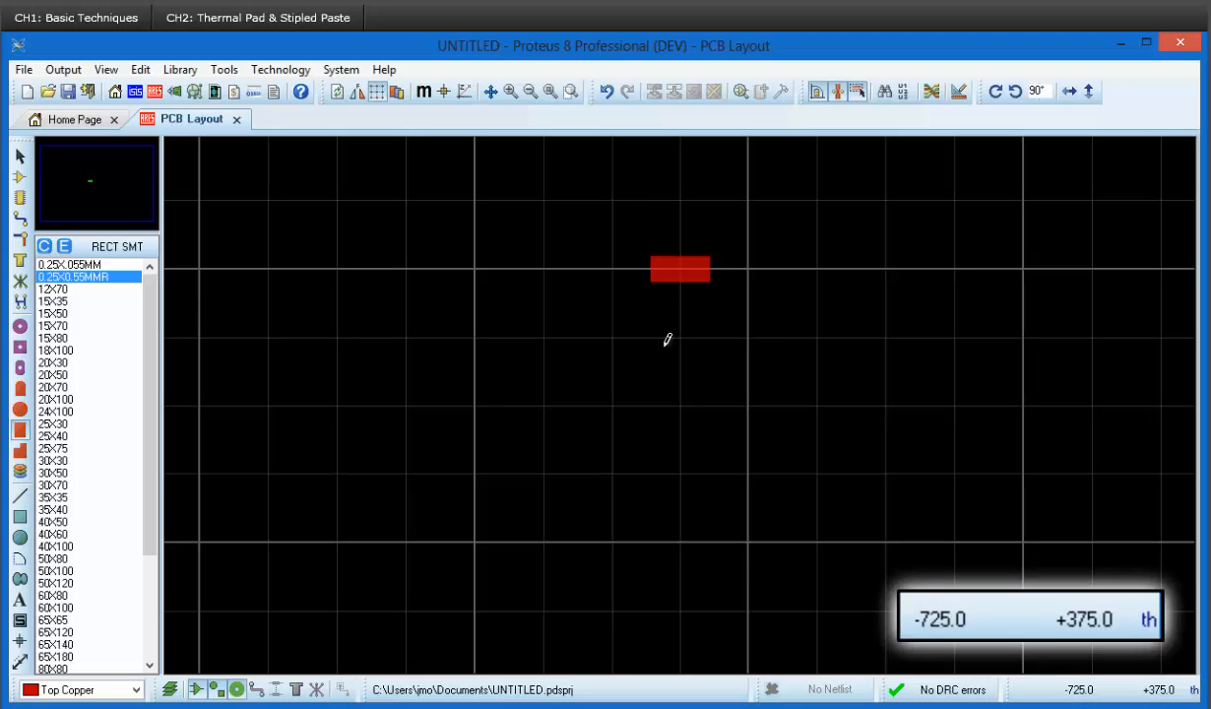
Step: Switch the layout to metric units with a 0.5 mm grid snap and set the origin on the placed pad
key("m")
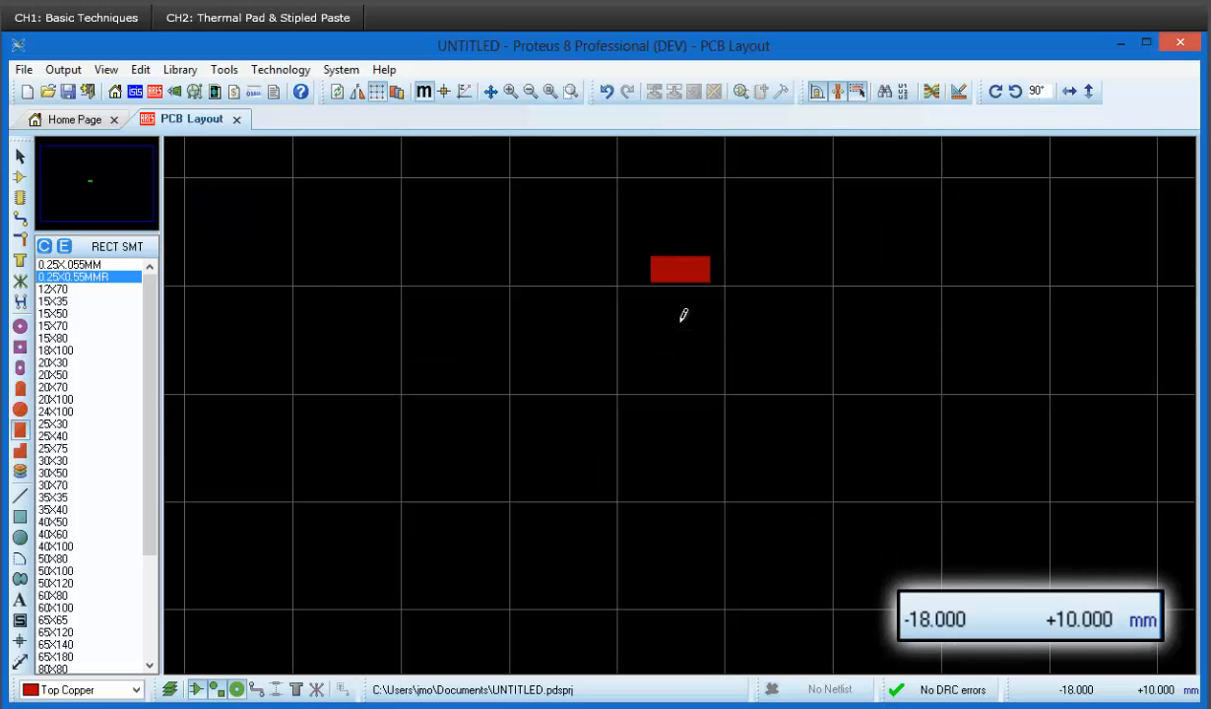
key("F2")
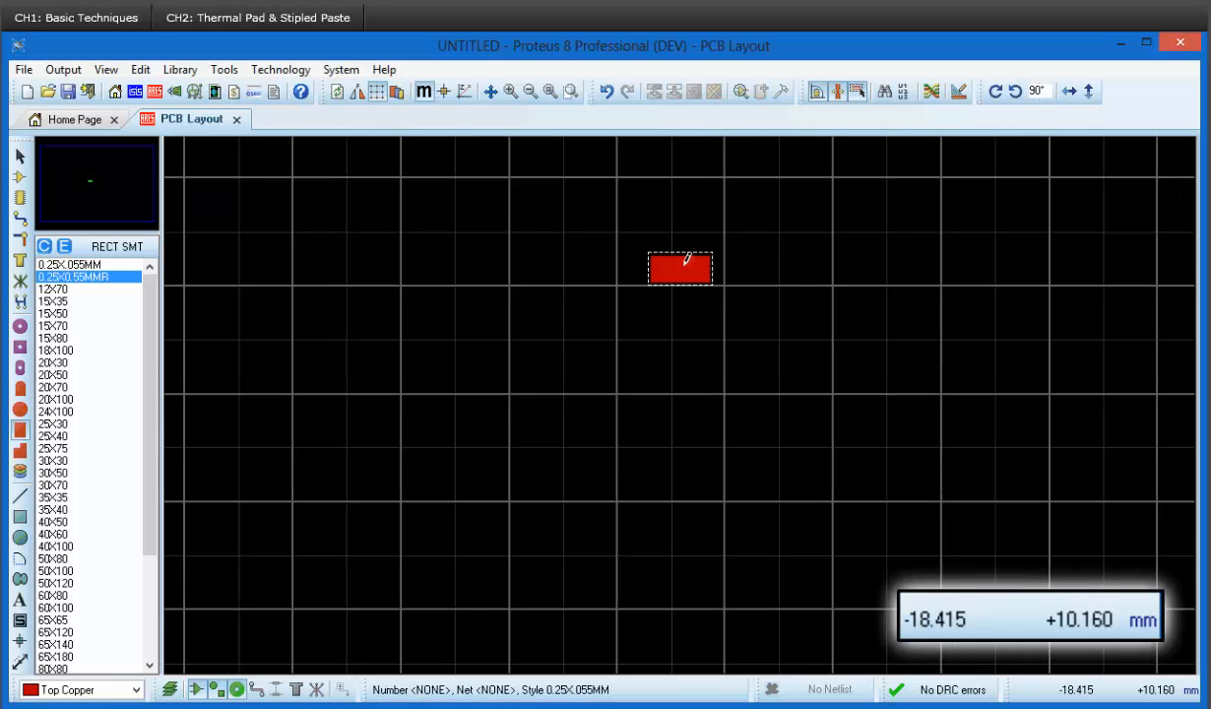
key("o")
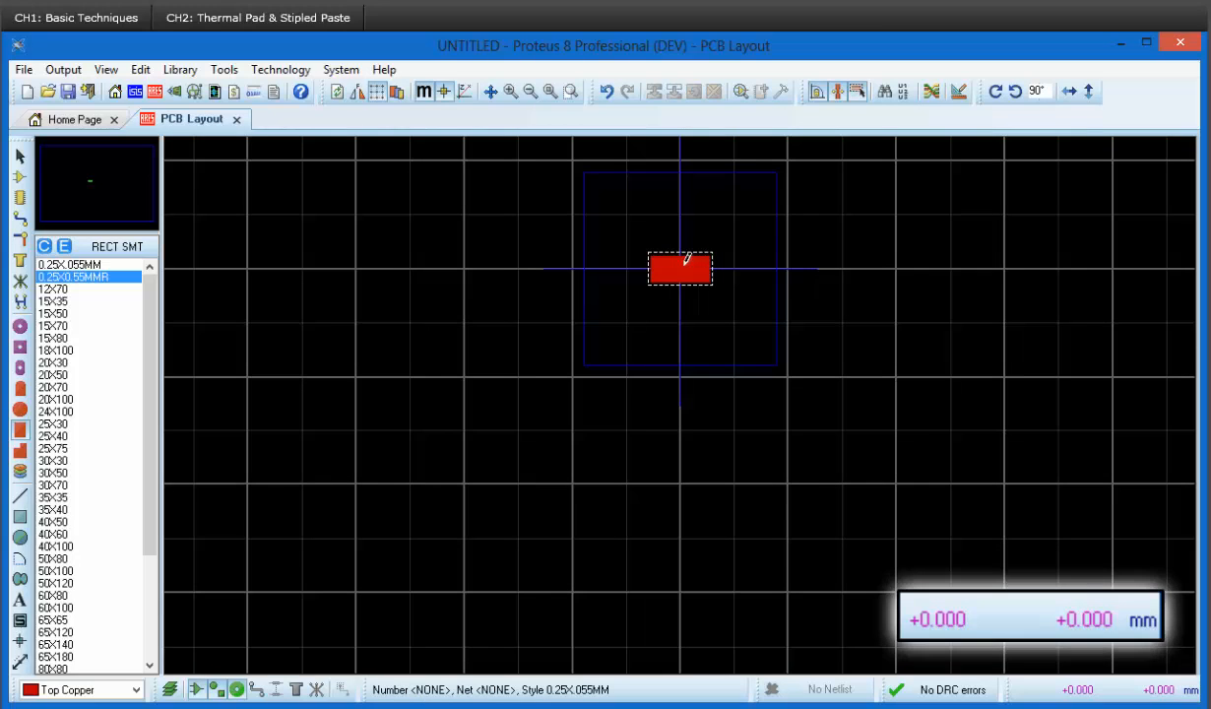
Step: Place a rounded 0.25X0.55MMR pad 0.5 mm below the first pad and disable design rule checking
left_click(682, 320)
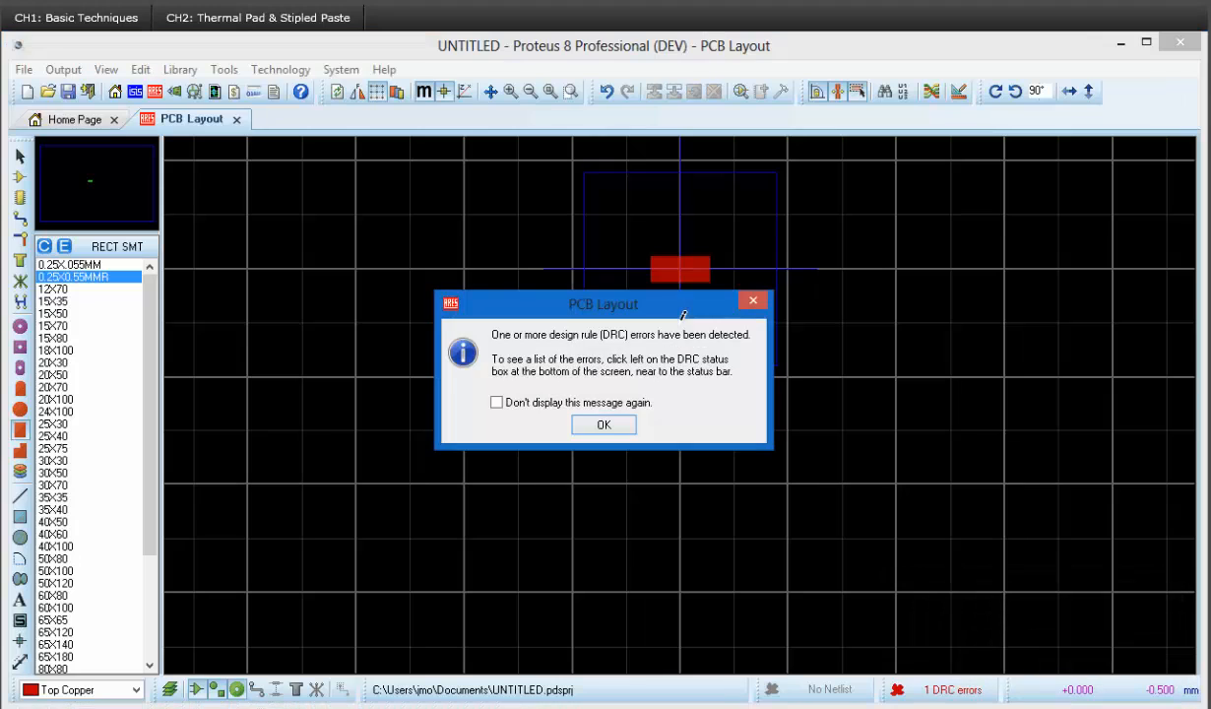
left_click(603, 424)
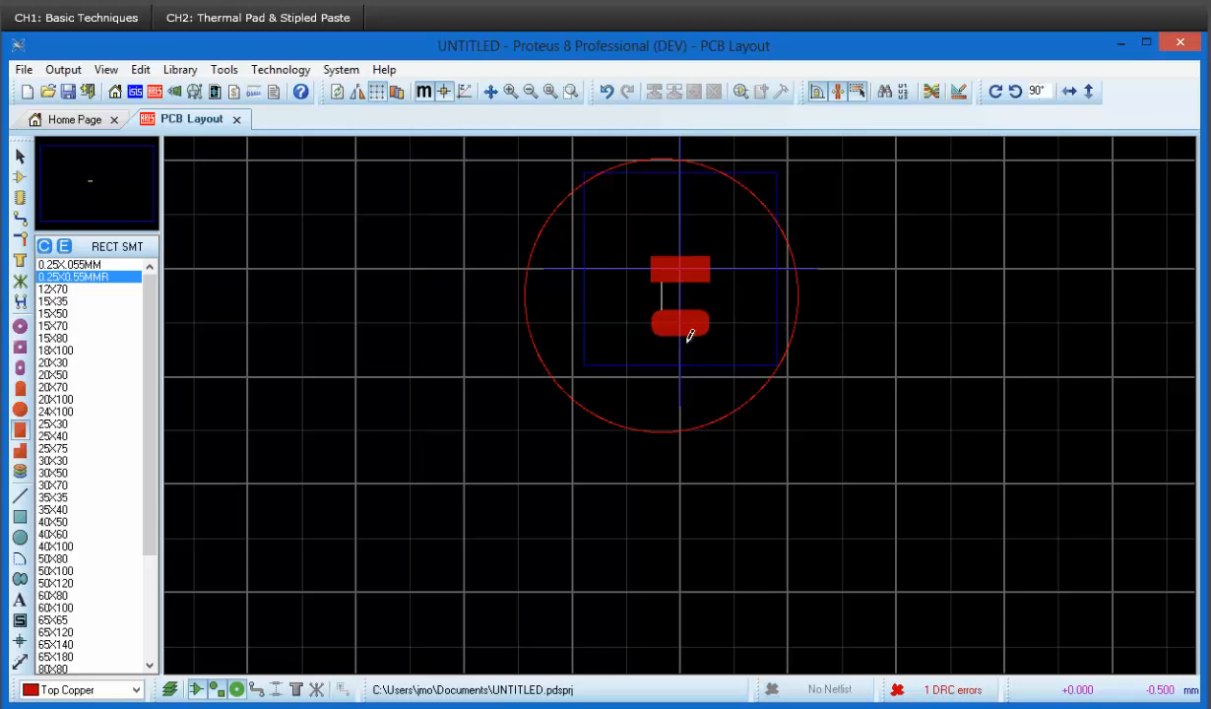
left_click(923, 91)
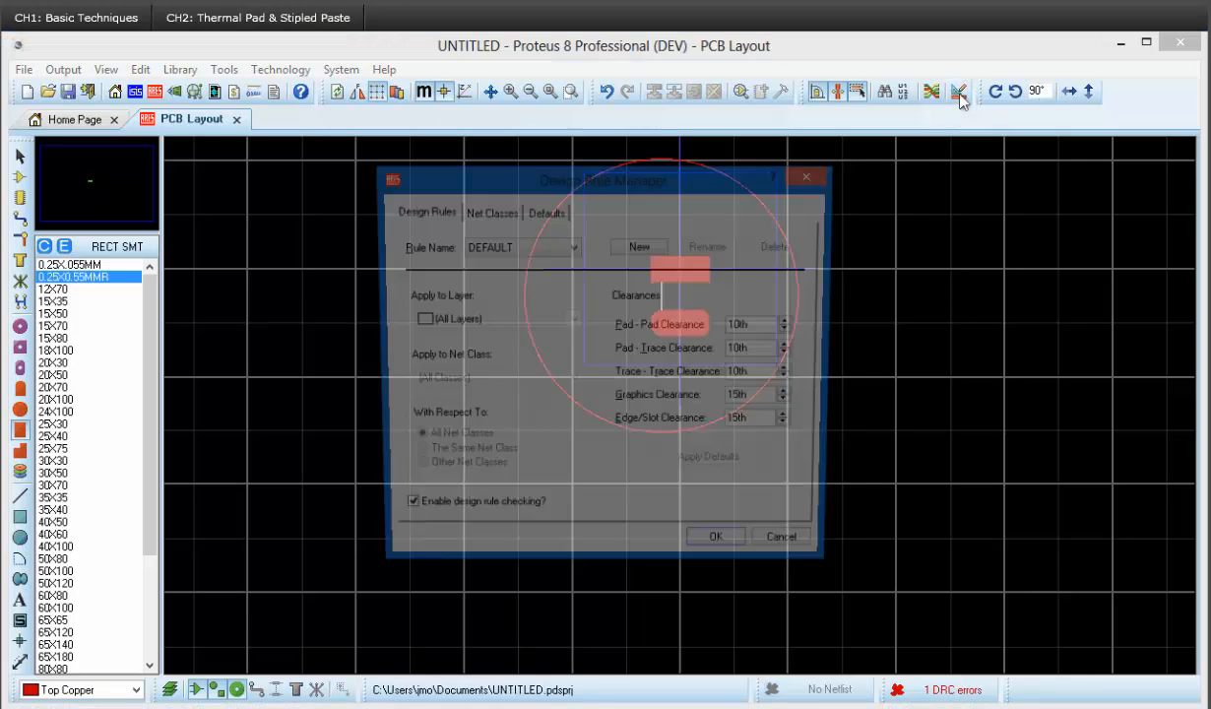
left_click(414, 515)
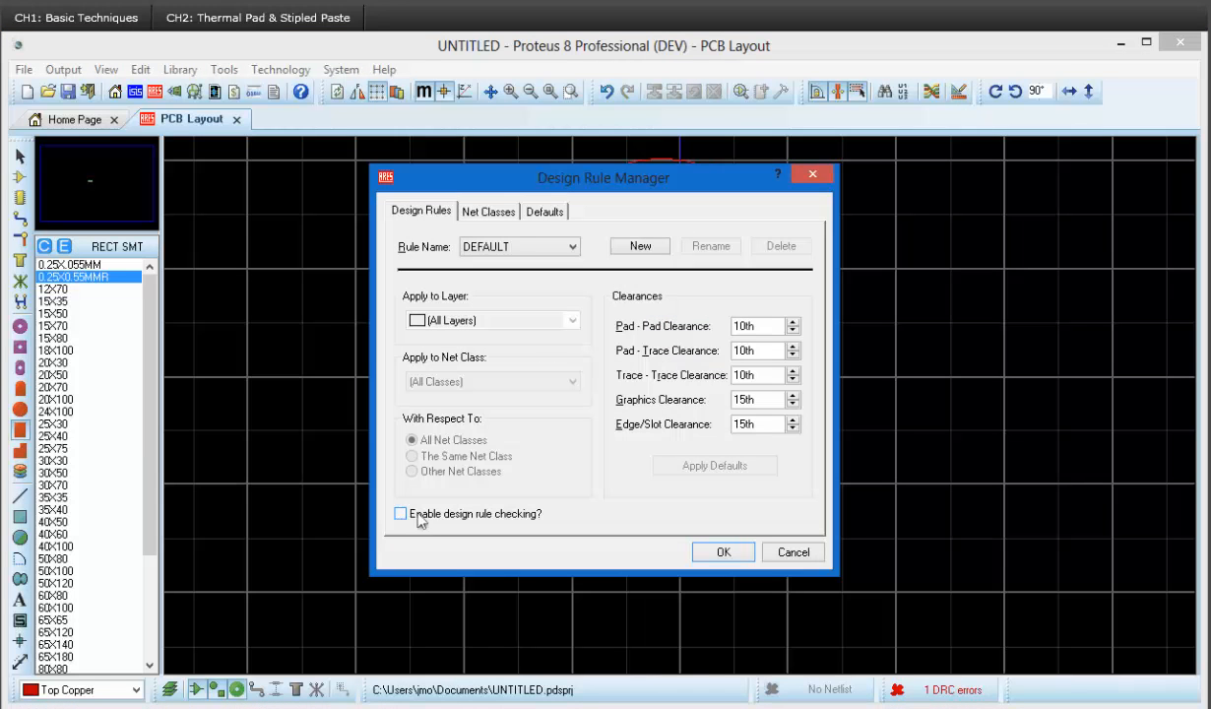
left_click(701, 552)
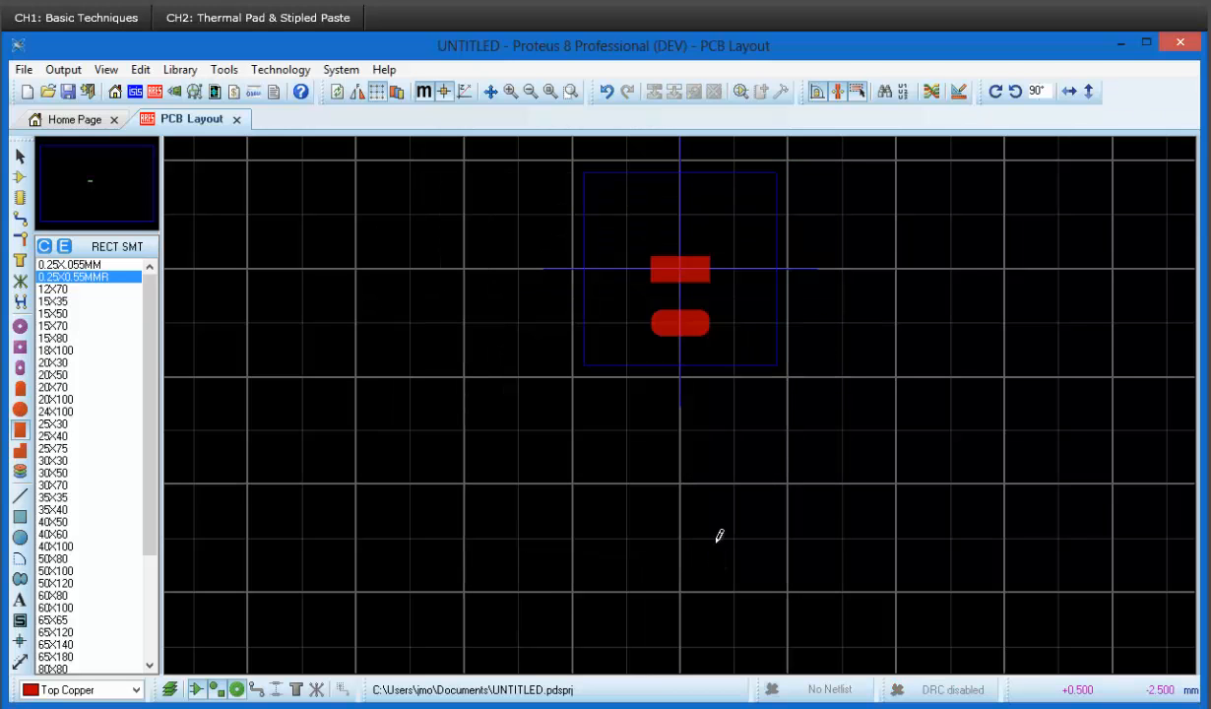
Step: Replicate the rounded pad downwards with X-step 0, Y-step -0.5 mm and 14 copies
right_click(687, 325)
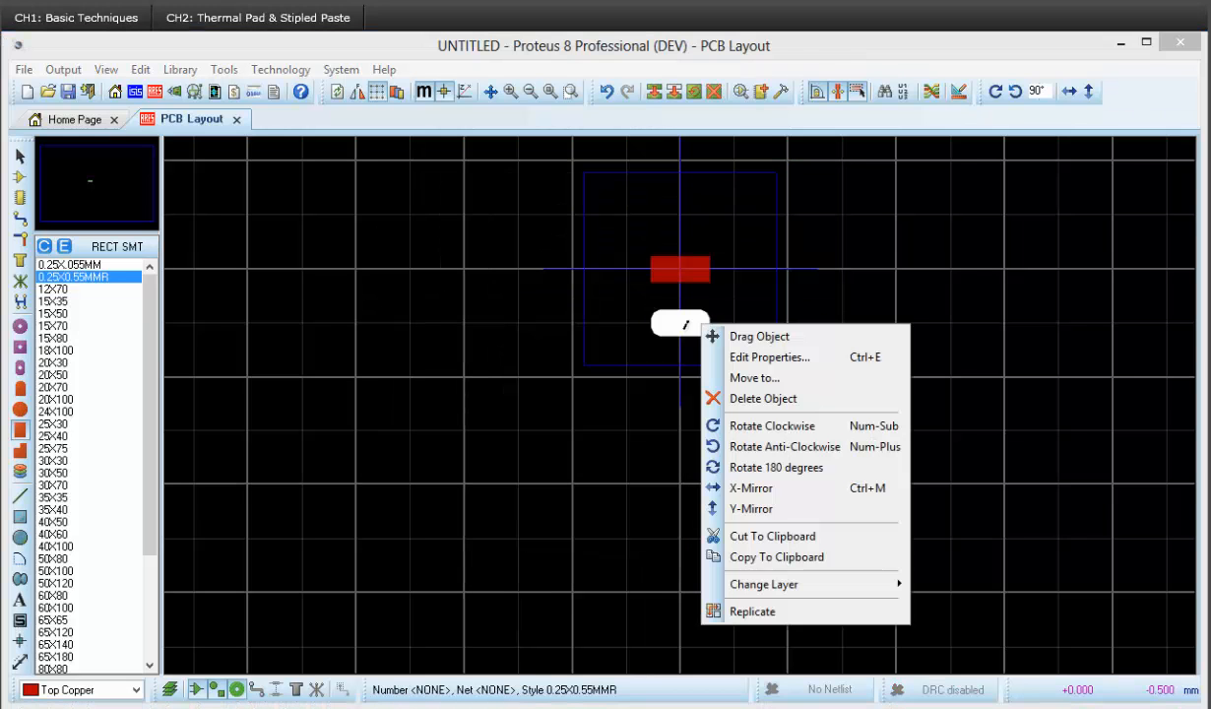
left_click(745, 611)
type("0")
key("Tab")
type("-0.5mm")
key("Tab")
type("14")
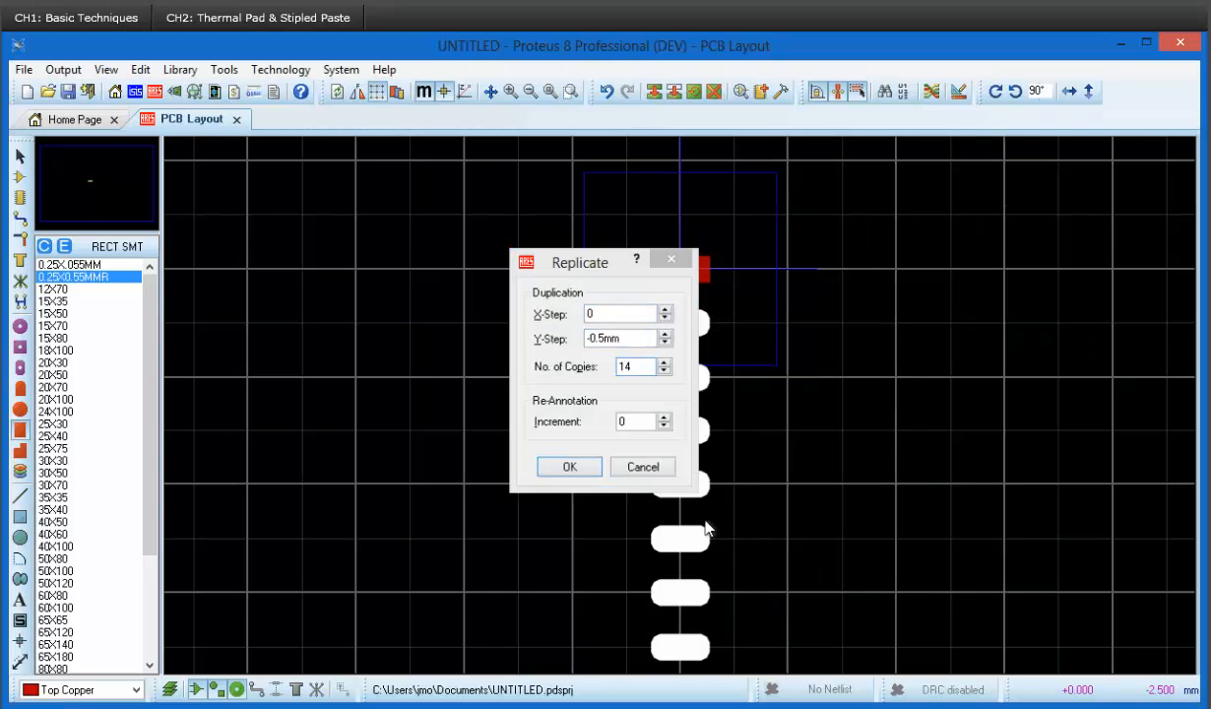
key("Return")
Step: Select the column of rounded pads, excluding the rectangular one, and replicate it once with an X-step of 8.7 mm
scroll(703, 528, "down", 2)
left_click_drag(717, 488, 697, 354)
left_click_drag(693, 581, 650, 214)
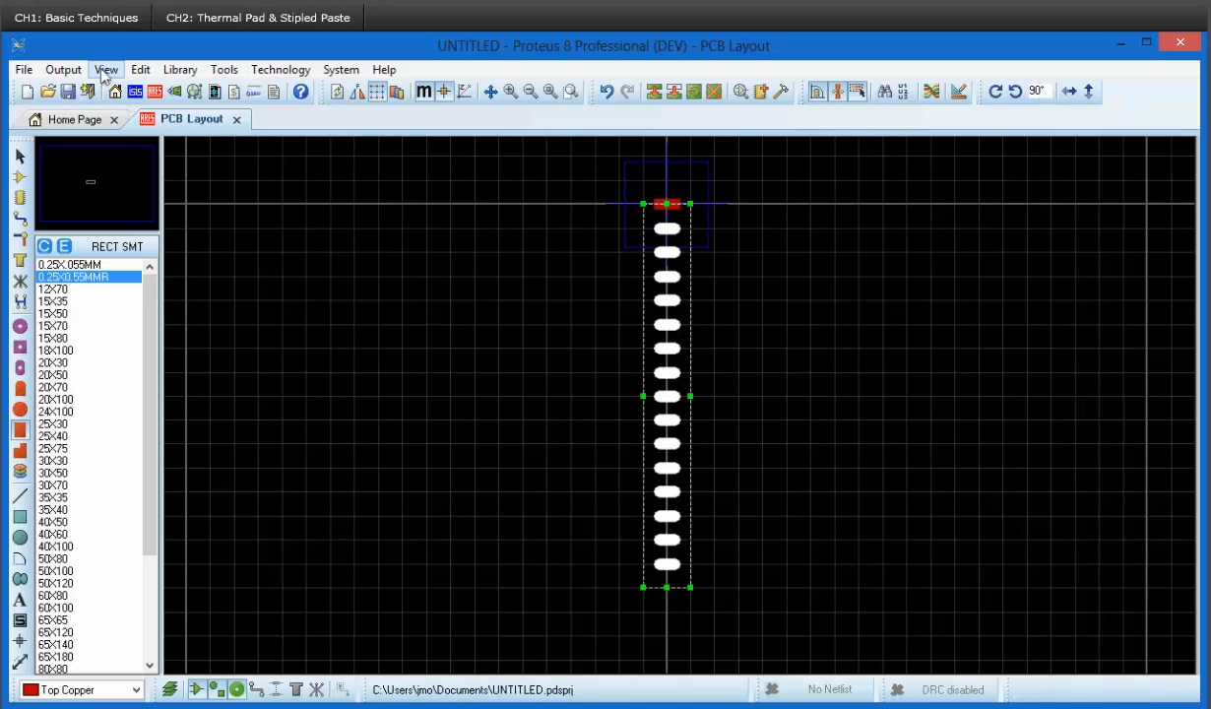
left_click(140, 70)
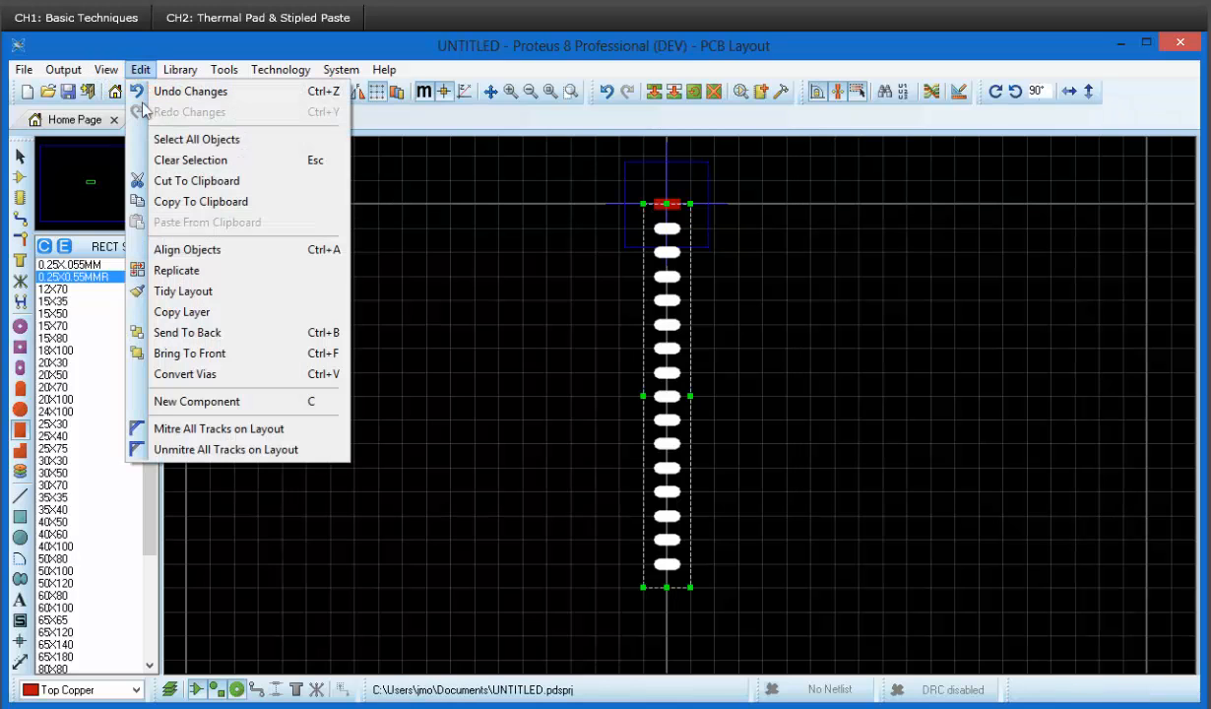
left_click(185, 272)
type("8.7mm")
key("Tab")
key("Tab")
key("Return")
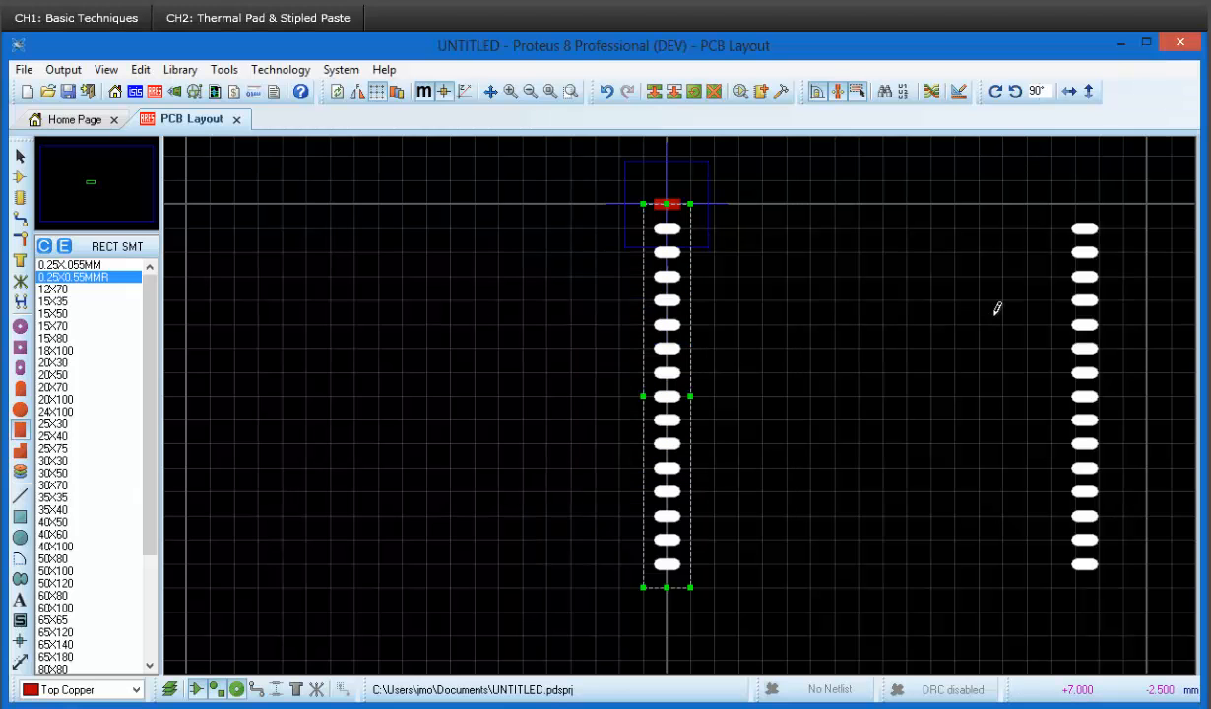
Step: Place another rounded pad 0.5 mm above the top pad of the right-hand column
scroll(1086, 227, "up", 3)
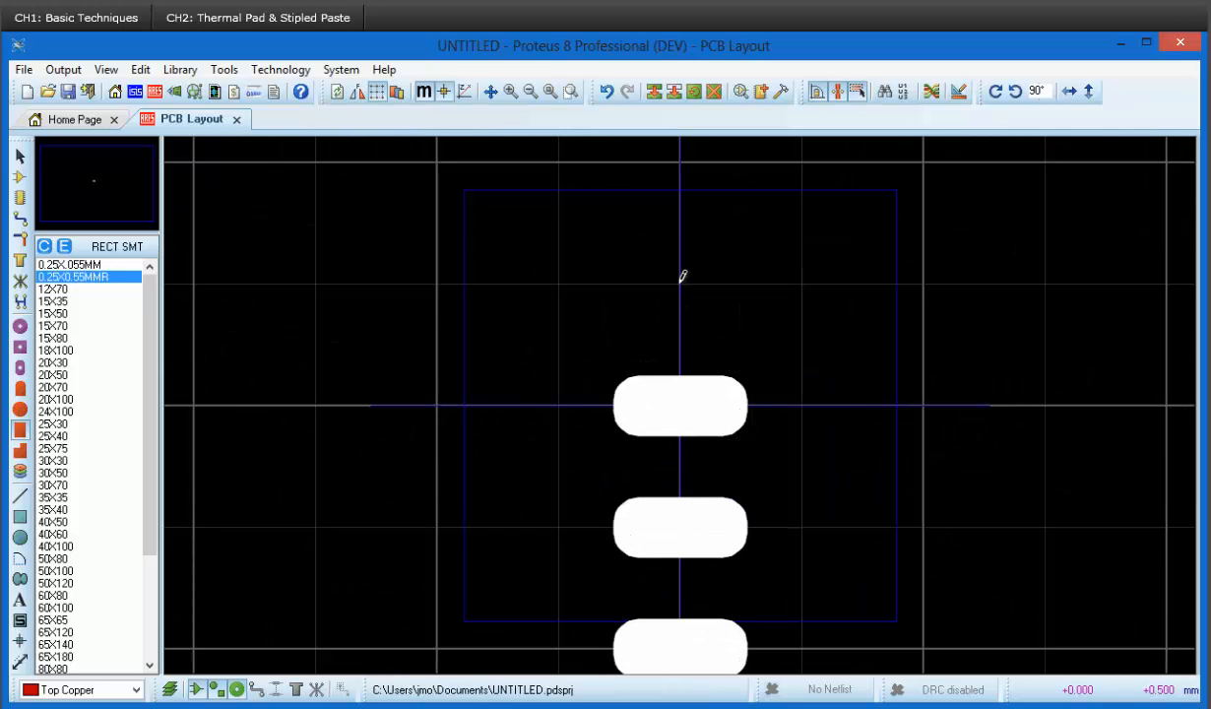
left_click(685, 280)
scroll(685, 280, "down", 2)
scroll(681, 378, "down", 1)
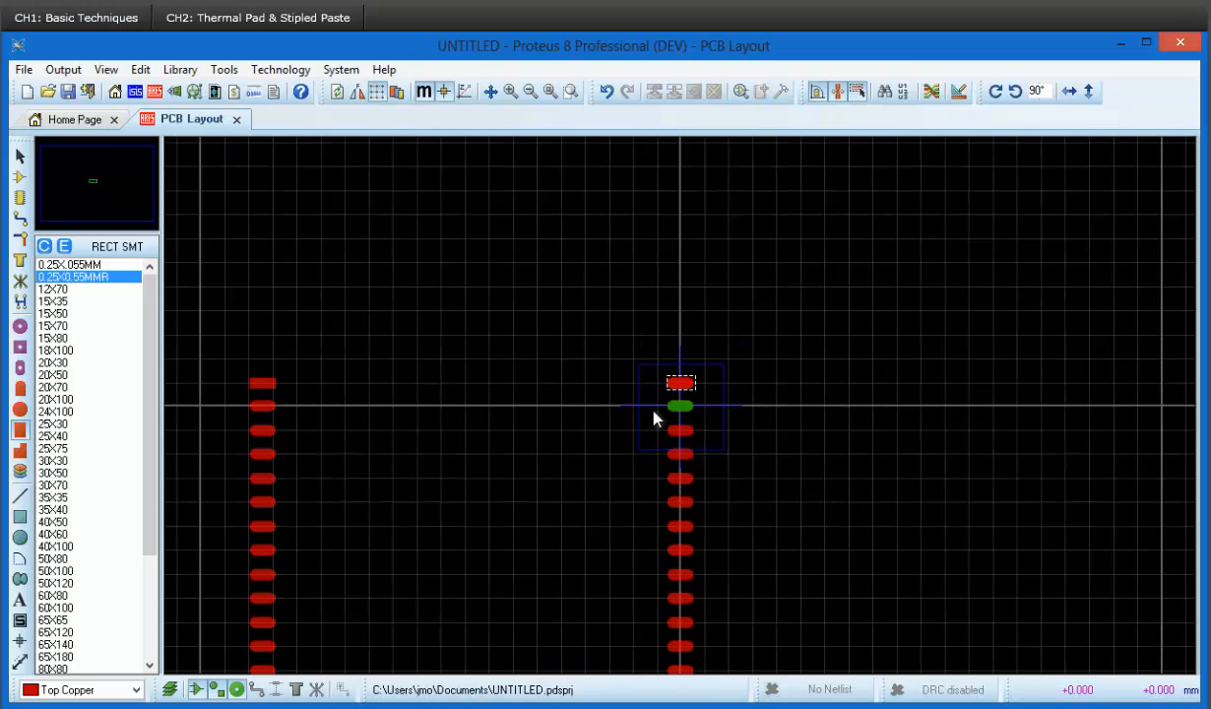
Step: Set the origin on the bottom pad of the left-hand column and the grid snap to 0.1 mm
left_click_drag(467, 544, 573, 325)
scroll(376, 515, "up", 4)
key("o")
key("o")
key("g")
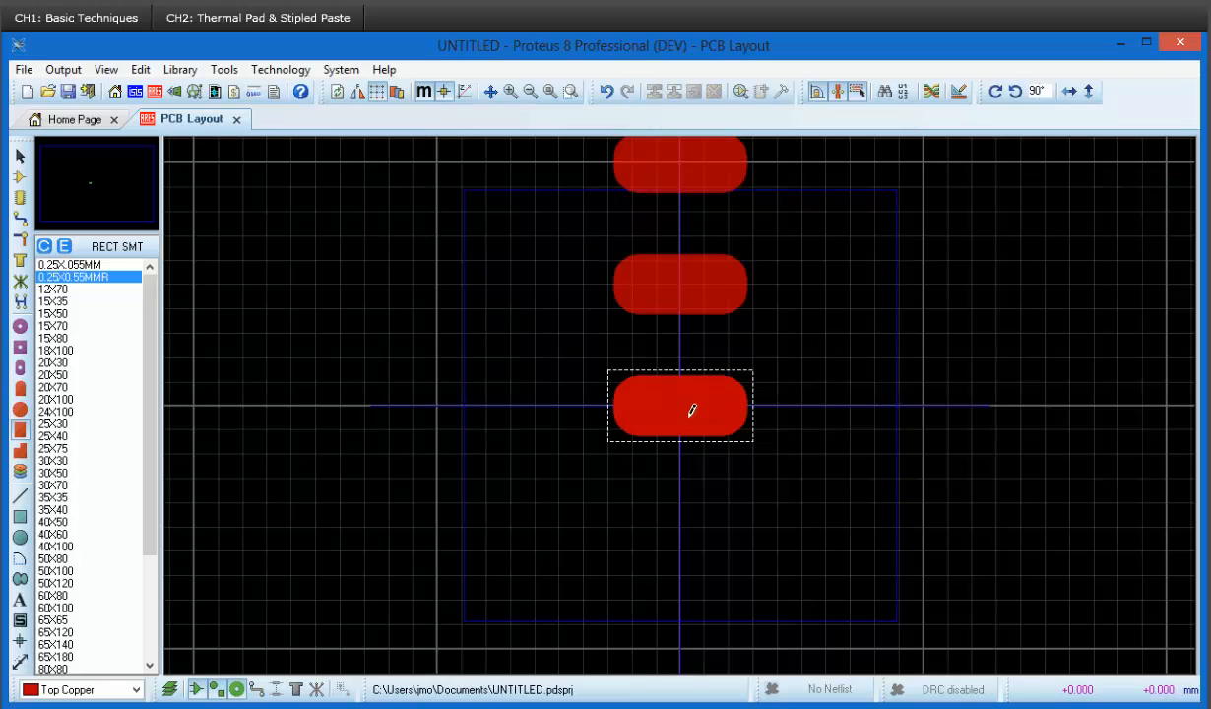
Step: Place an upright rounded pad at X 0.6 mm, Y -0.6 mm relative to the current origin
left_click(105, 69)
left_click(150, 262)
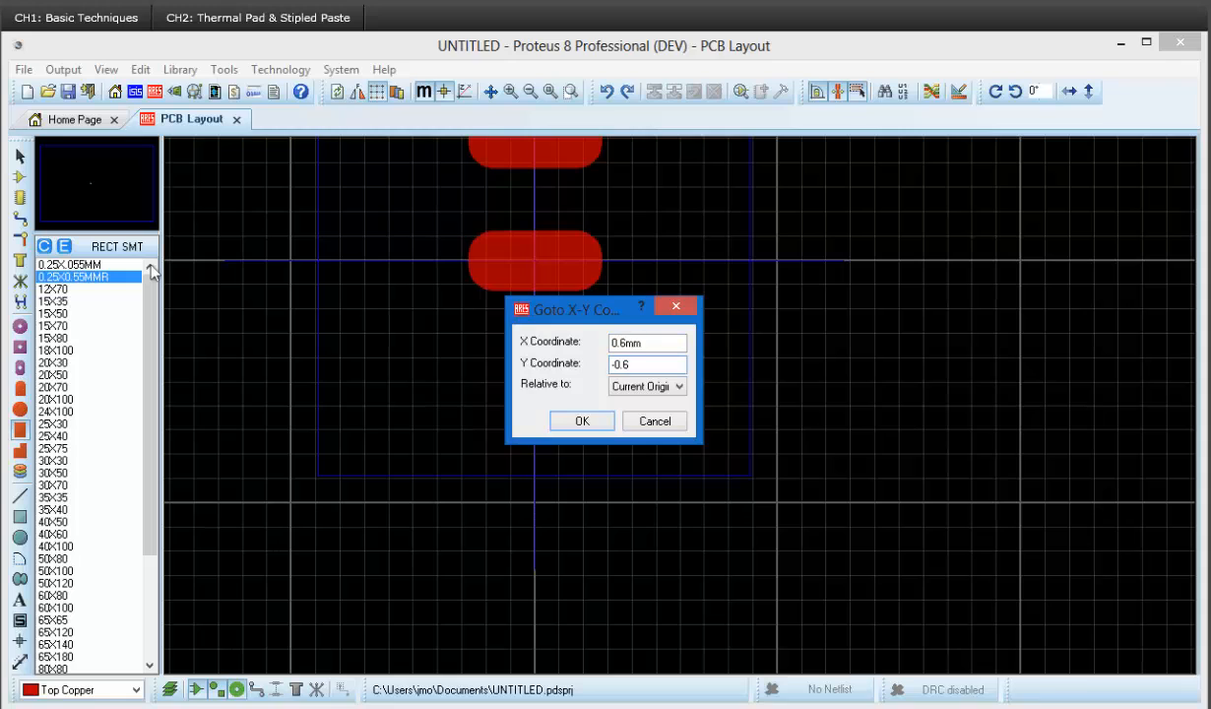
key("Return")
left_click(679, 404)
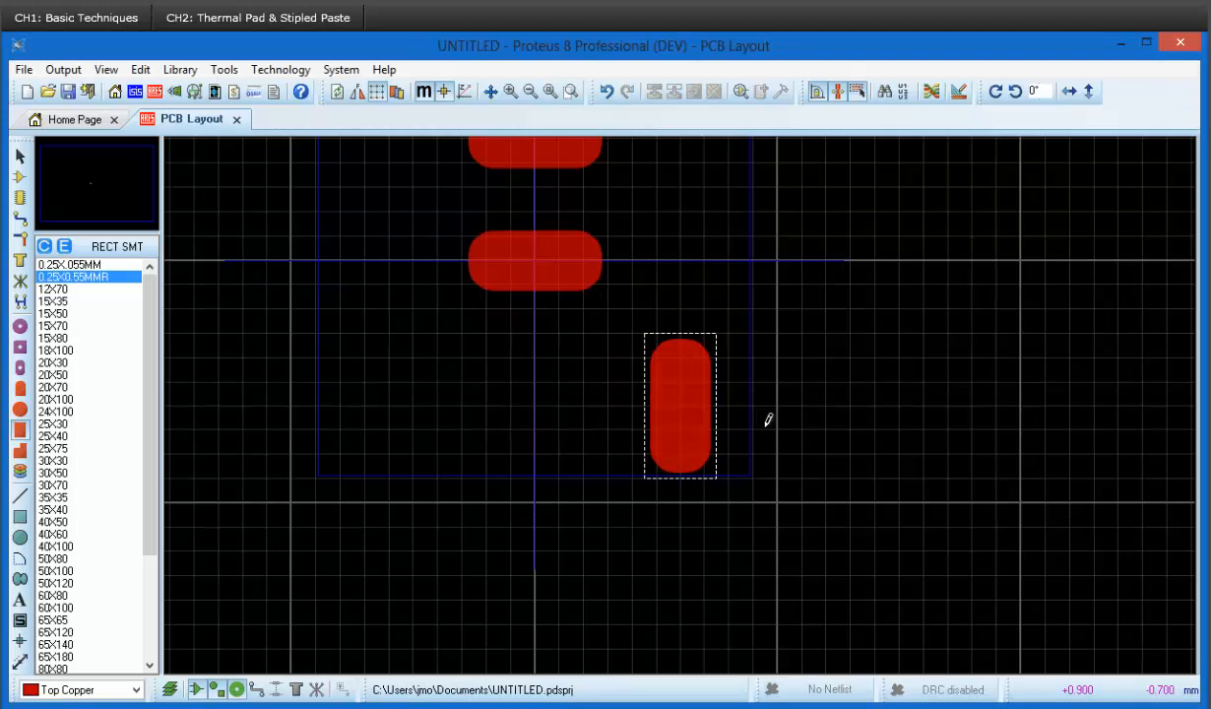
Step: Replicate the upright pad to the right with an X-step of 0.5 mm and 15 copies
right_click(704, 394)
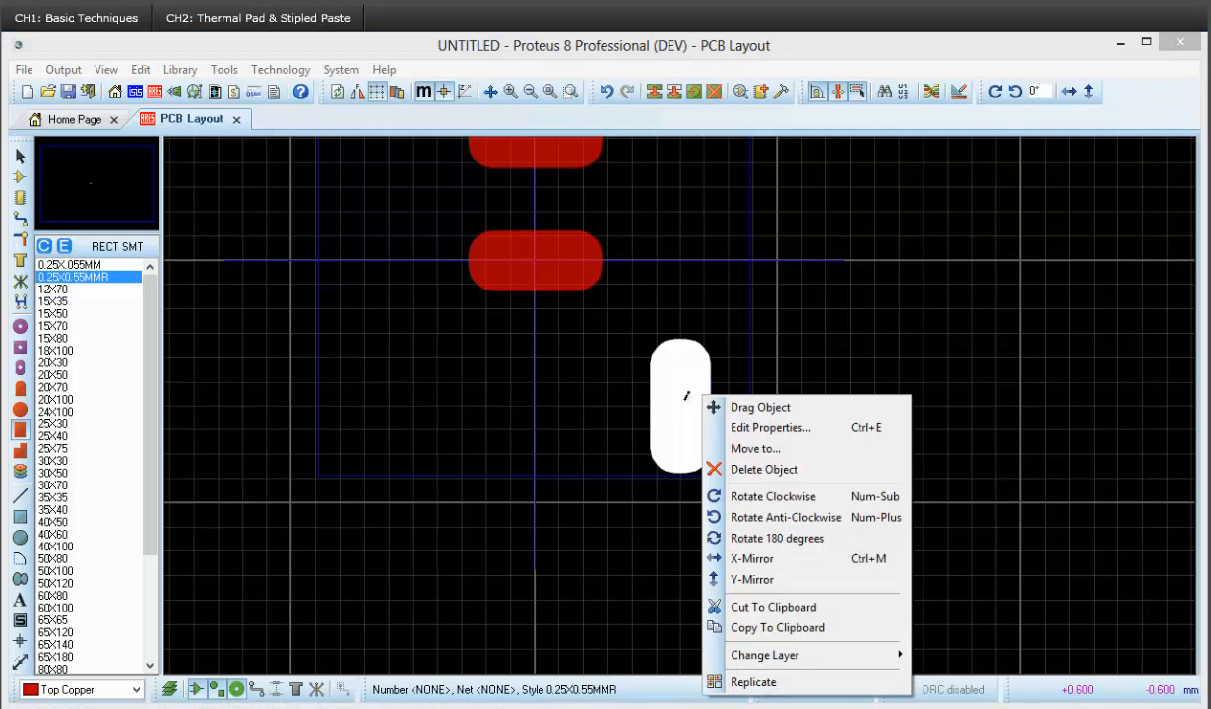
left_click(754, 682)
type("0.5")
key("Tab")
type("15")
key("Return")
Step: Select the bottom row of upright pads and replicate it with X-step 0, Y-step 8.7 mm and one copy
scroll(735, 559, "down", 2)
middle_click(762, 457)
left_click(441, 496)
left_click_drag(333, 420, 926, 486)
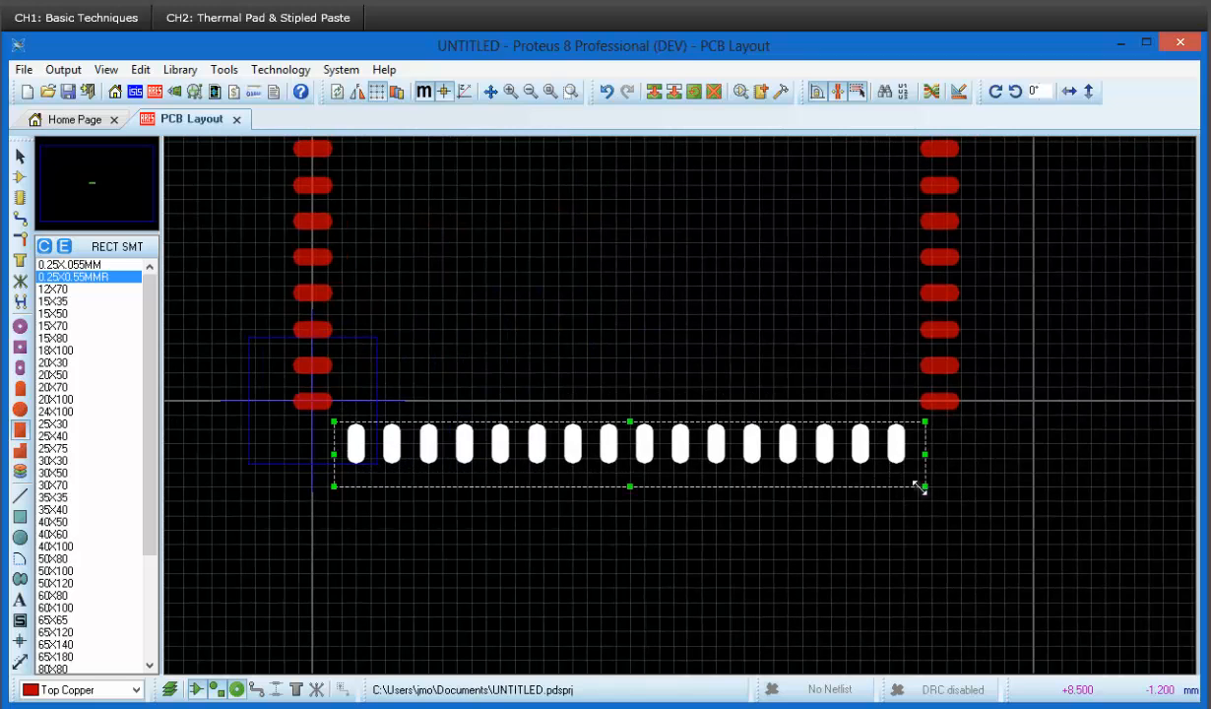
left_click(141, 70)
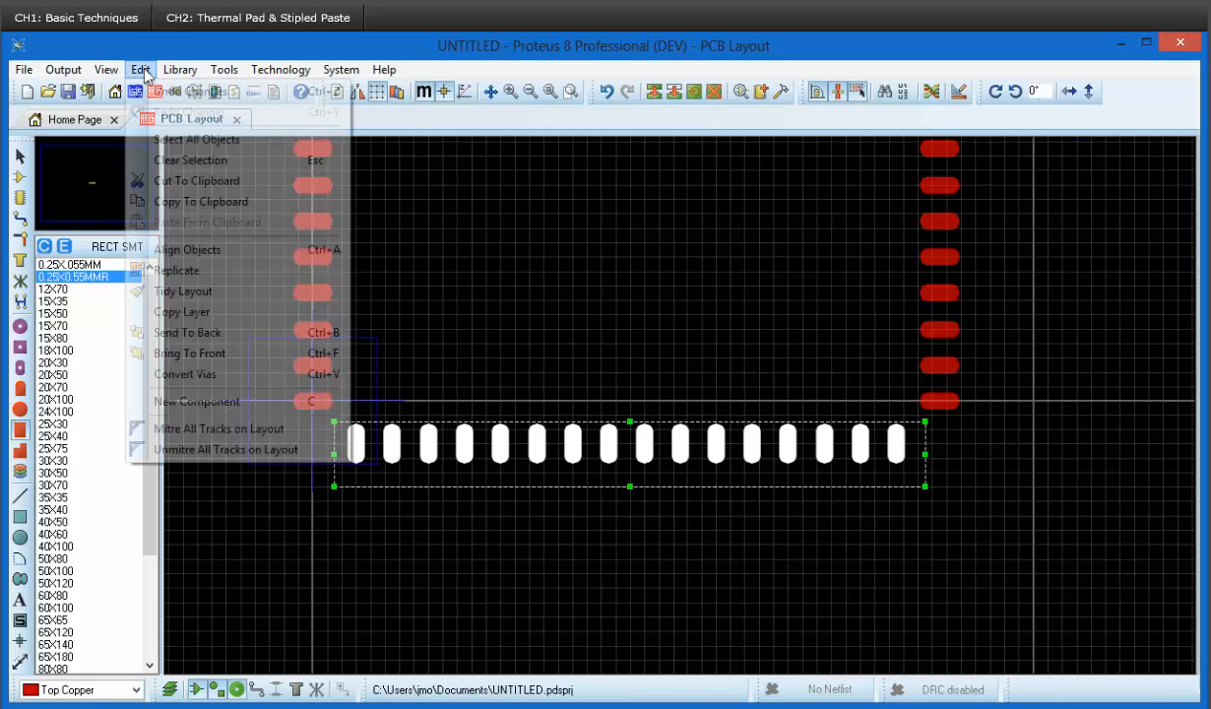
left_click(202, 270)
type("0")
key("Tab")
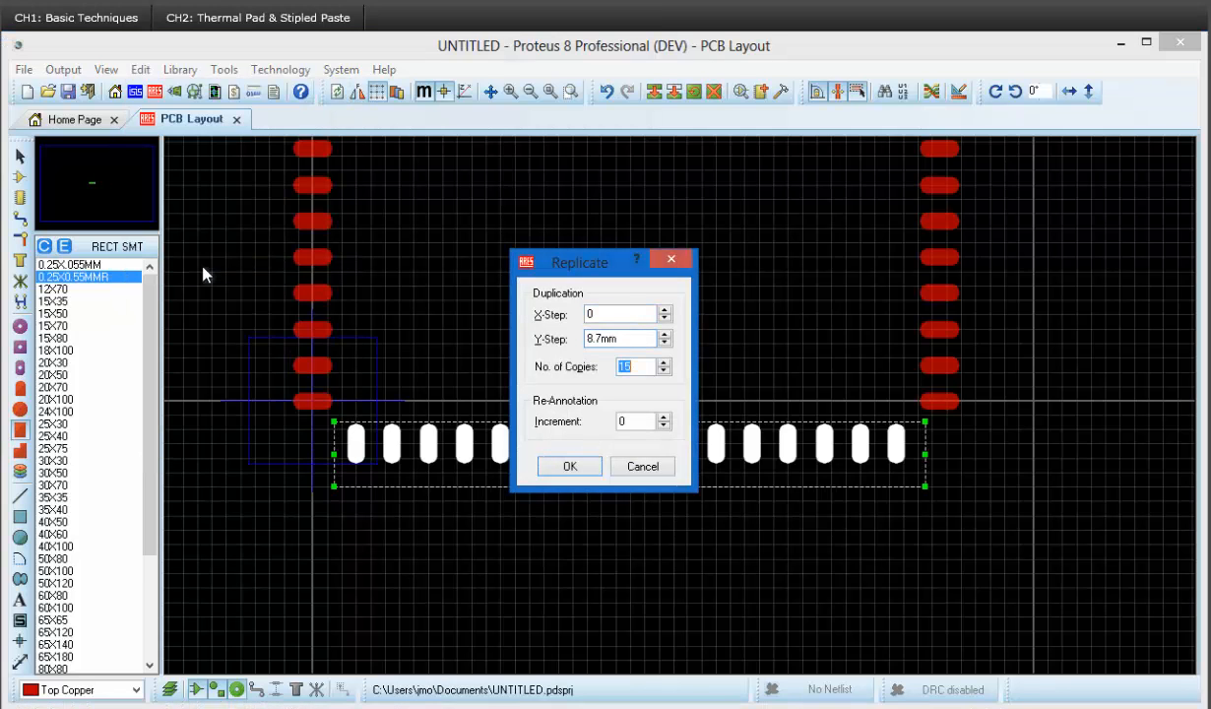
type("1")
key("Return")
Step: Clear the pad selection and set the grid snap to 0.5 mm
scroll(585, 312, "down", 1)
middle_click(585, 312)
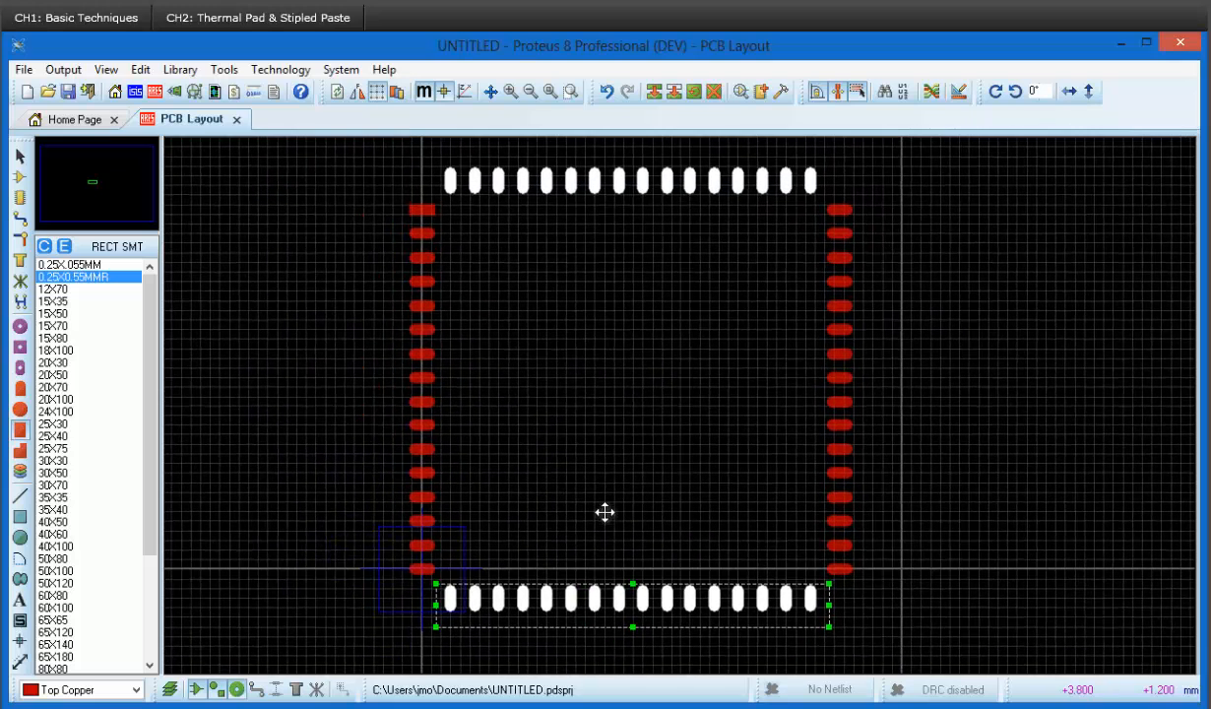
left_click(591, 502)
key("Escape")
key("F2")
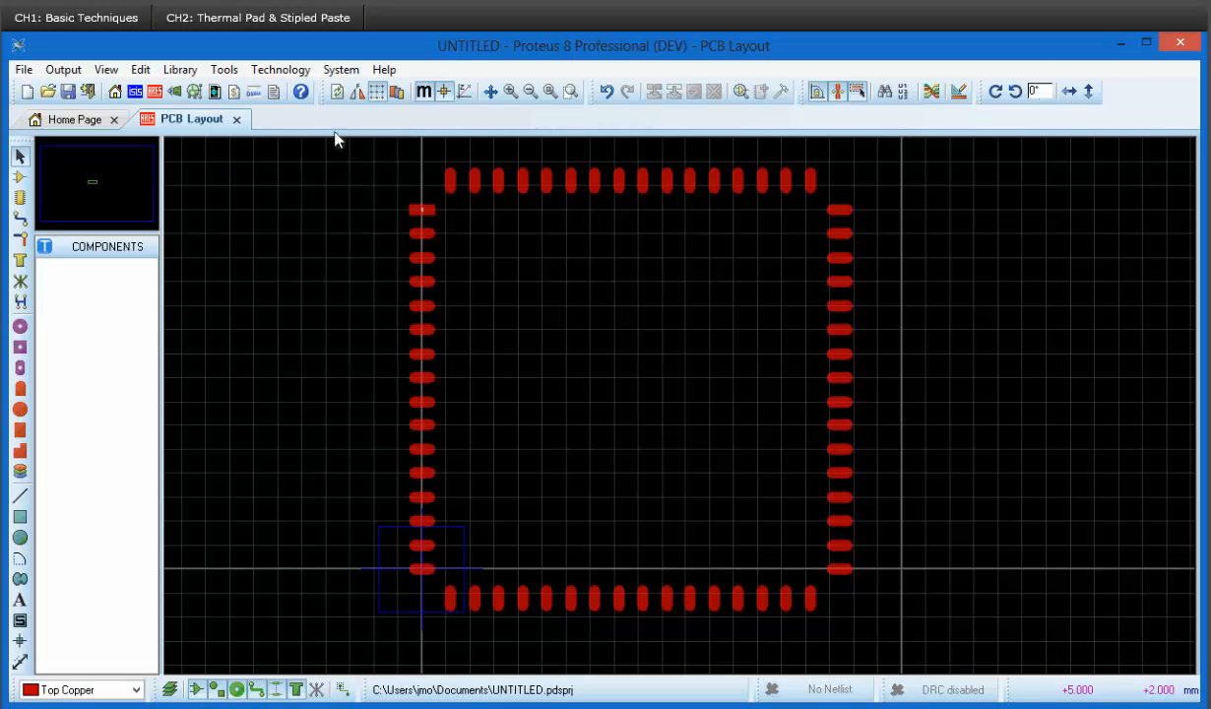
Step: Number the pads 1 to 64 counter-clockwise with the Automatic Name Generator, starting from the rectangular upper-left pad
left_click(222, 71)
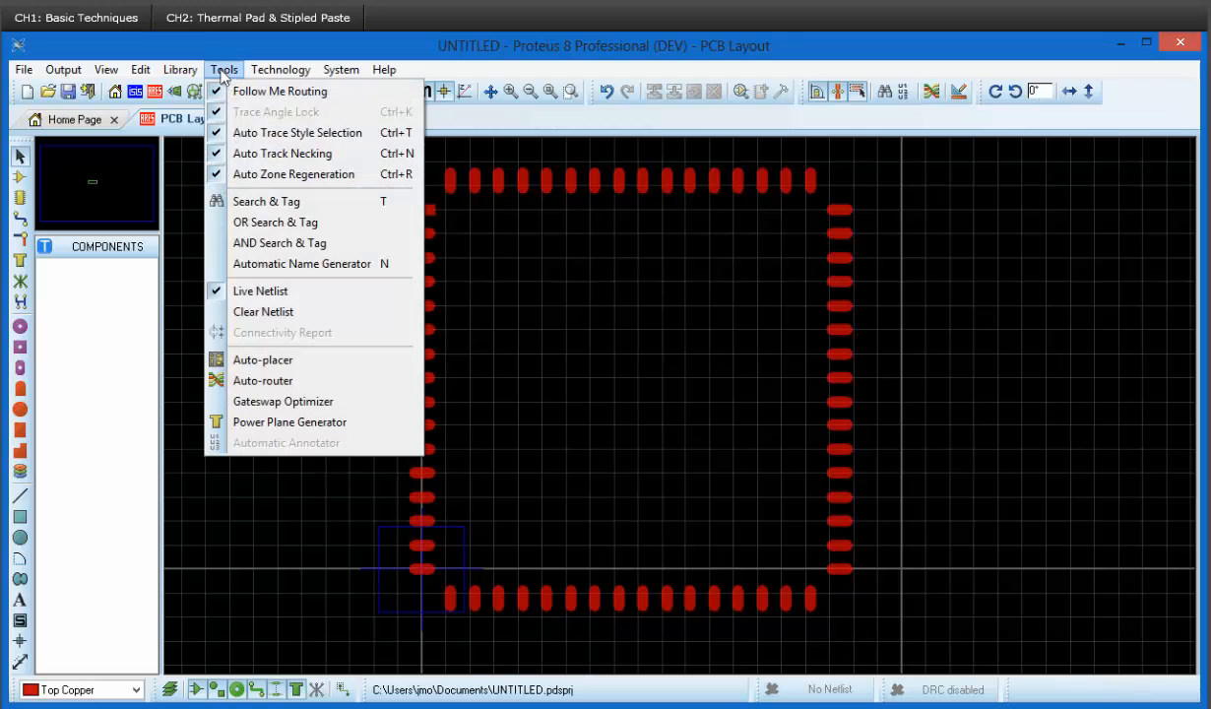
left_click(290, 263)
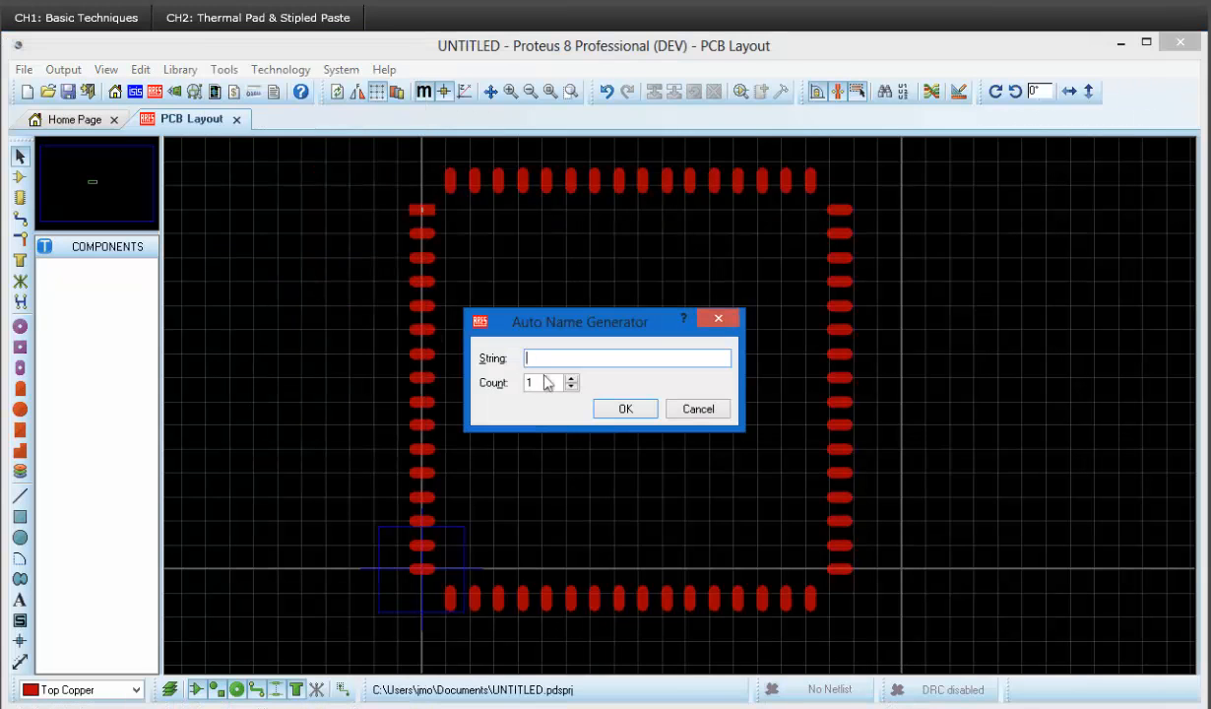
left_click(619, 409)
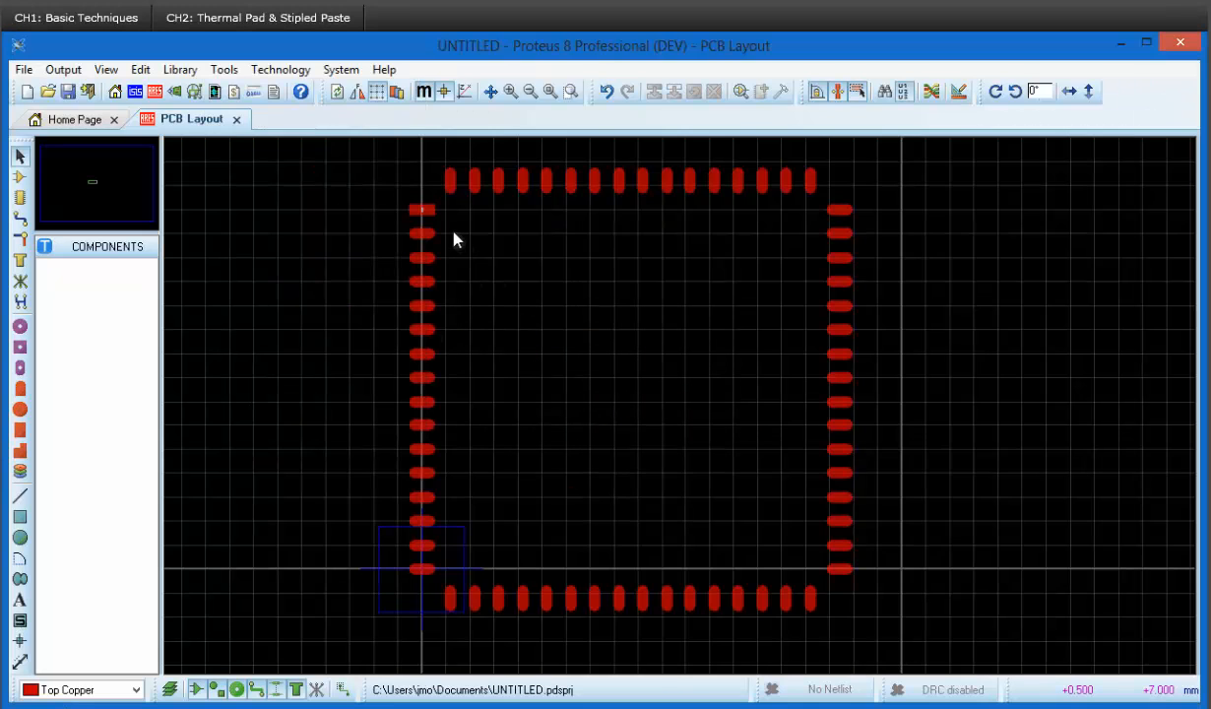
left_click_drag(421, 212, 424, 459)
left_click_drag(421, 520, 421, 545)
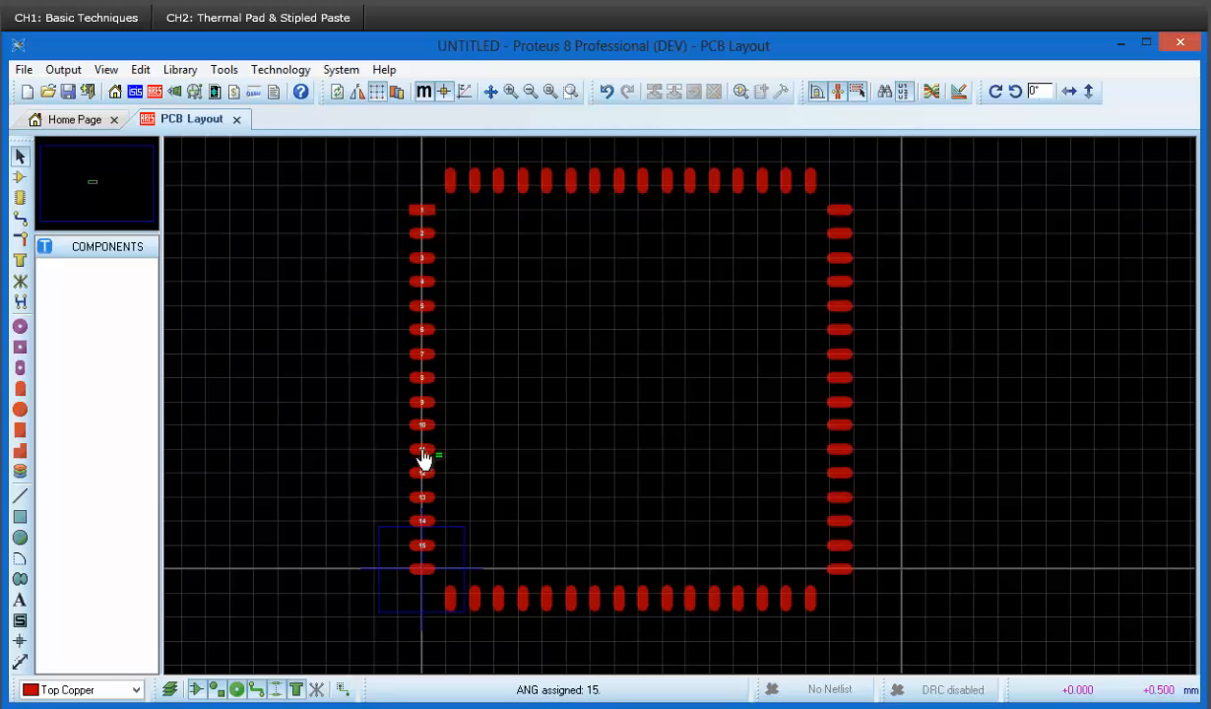
mouse_move(450, 597)
left_mouse_down()
mouse_move(691, 607)
mouse_move(833, 591)
mouse_move(839, 378)
left_mouse_up()
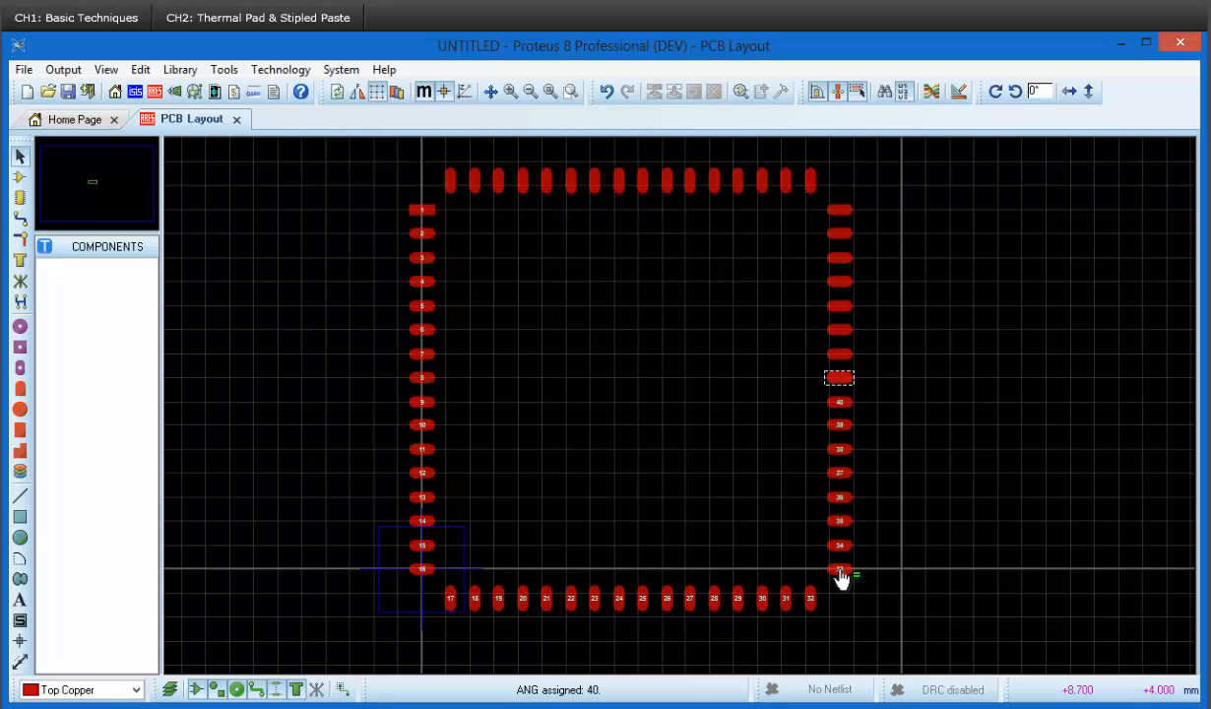
mouse_move(839, 329)
left_mouse_down()
mouse_move(840, 258)
mouse_move(810, 180)
mouse_move(450, 181)
left_mouse_up()
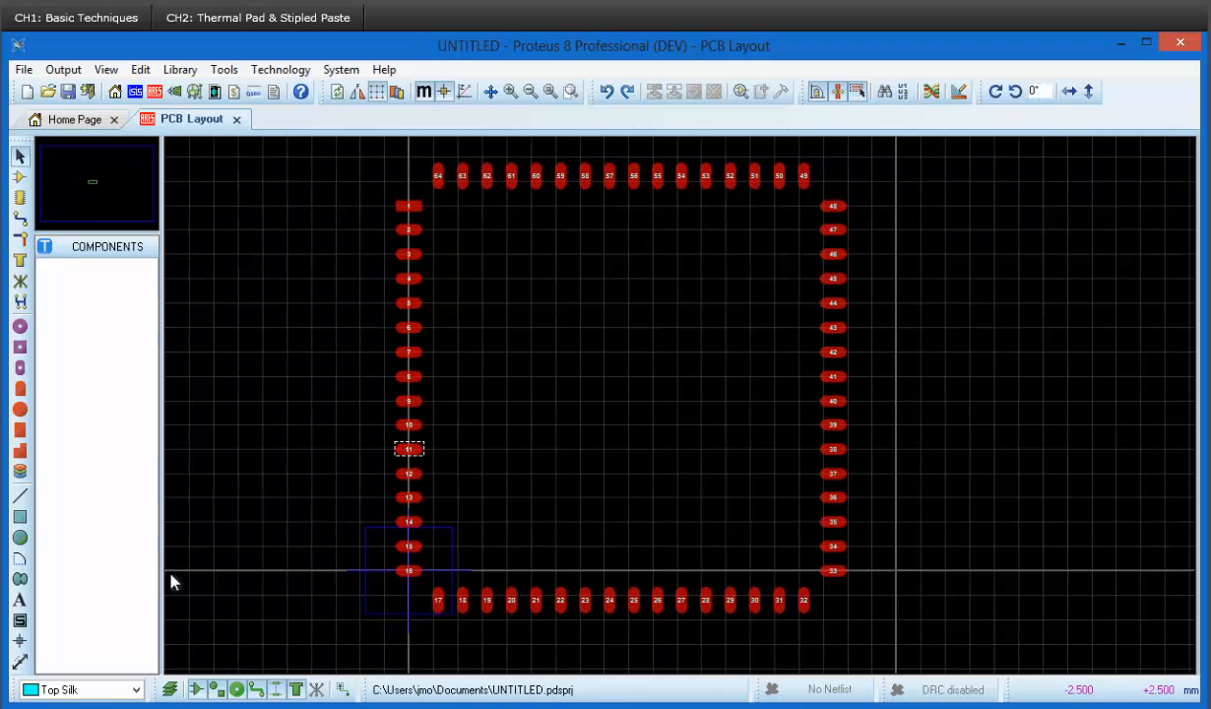
Step: Draw an L-shaped Top Silk corner mark with legs about 0.3 mm long between pads 1 and 64, using a finer grid snap
left_click(21, 496)
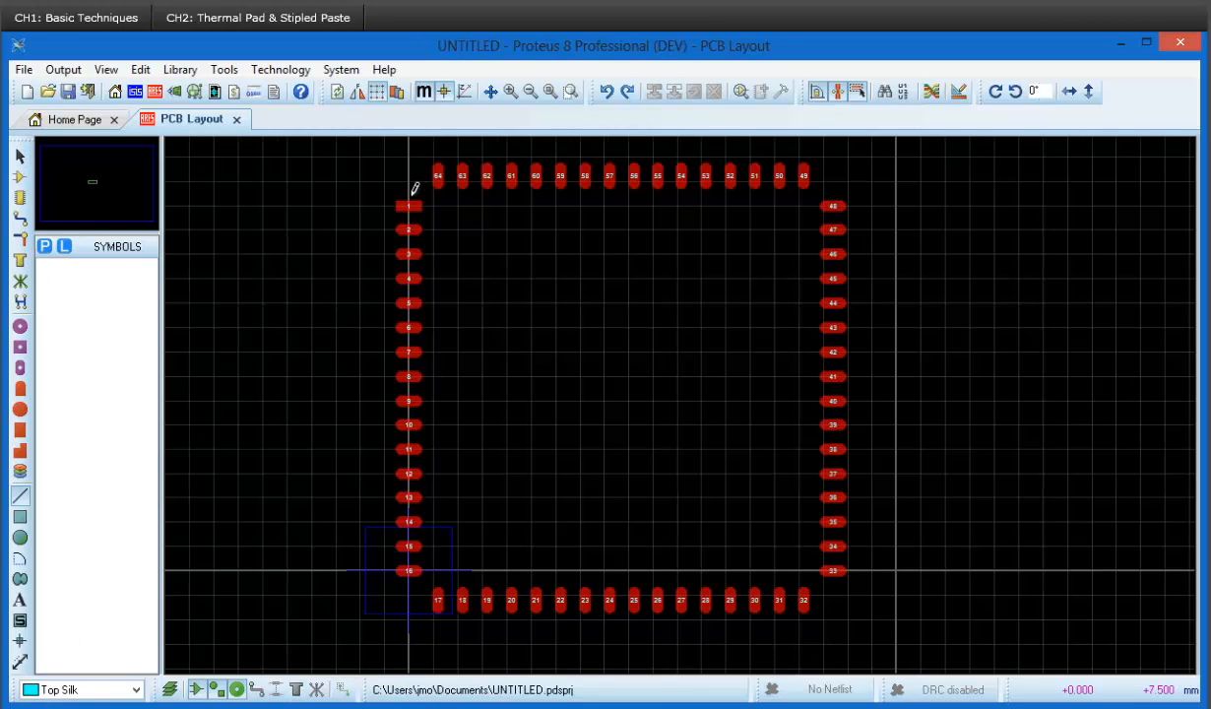
scroll(411, 197, "up", 5)
key("ctrl+F1")
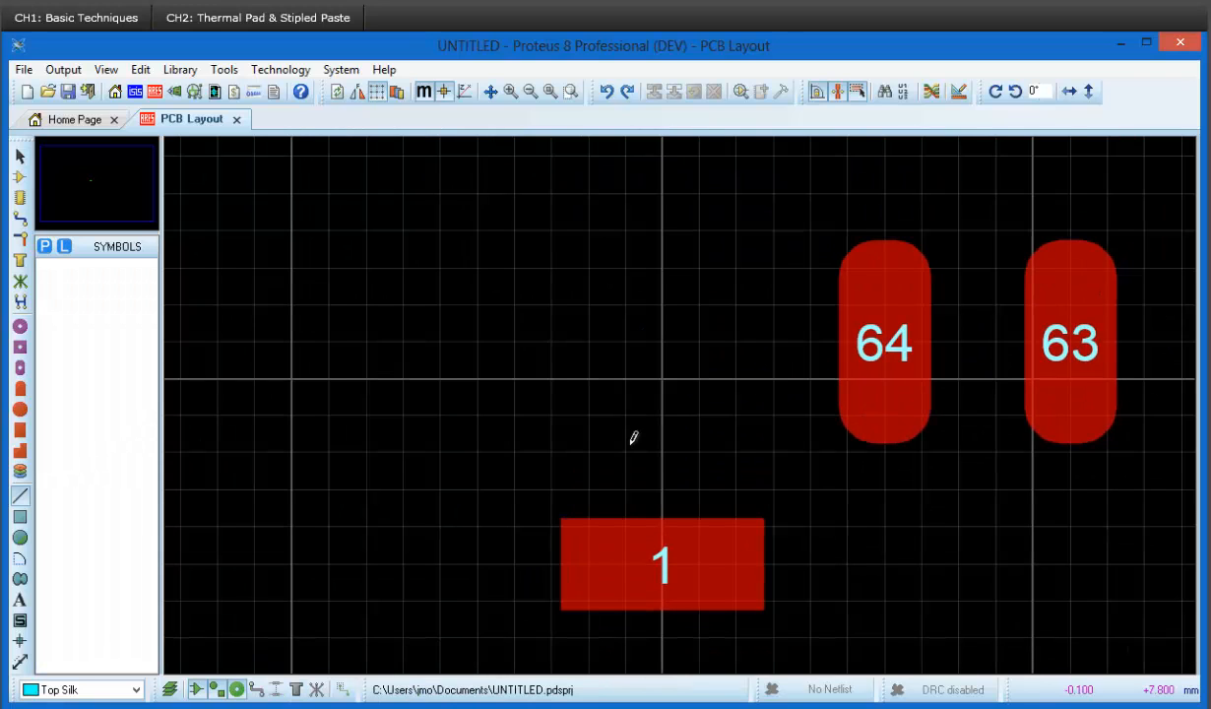
left_click(628, 444)
left_click(630, 339)
left_click(630, 338)
left_click(730, 339)
scroll(730, 339, "down", 3)
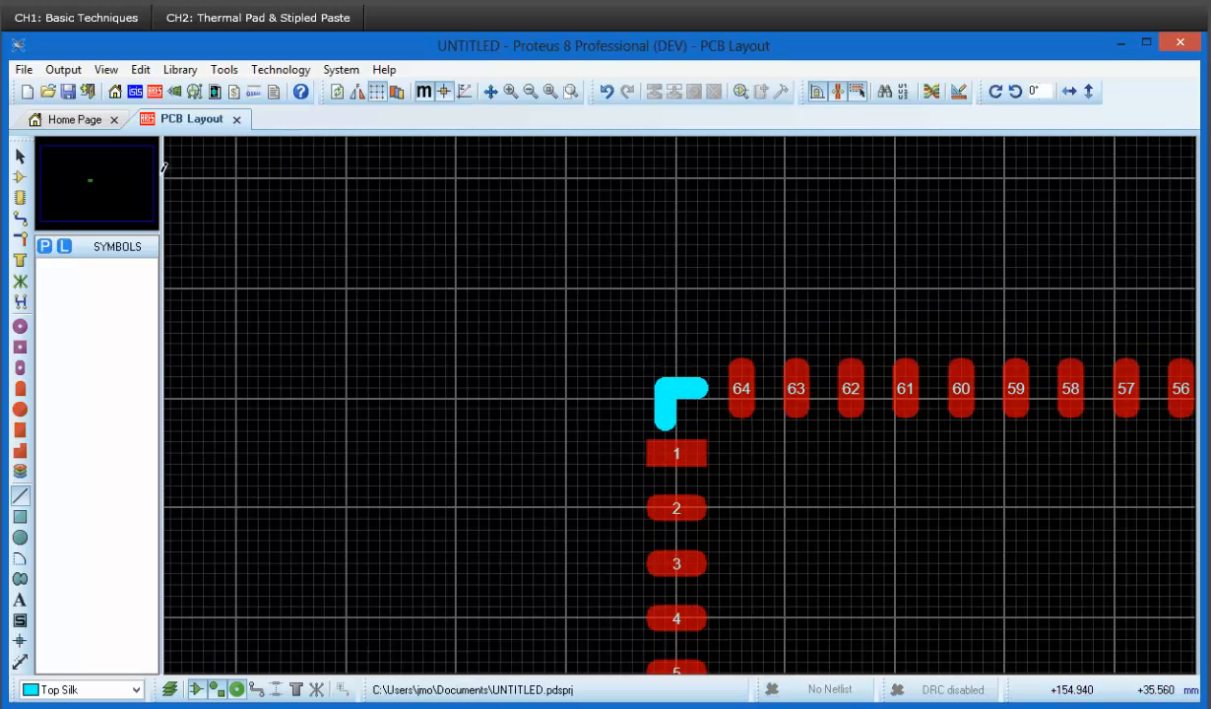
Step: Move the L-shaped silk mark up by about 0.1 mm, away from pad 1
left_click(20, 156)
left_click_drag(633, 360, 719, 443)
left_click(746, 462)
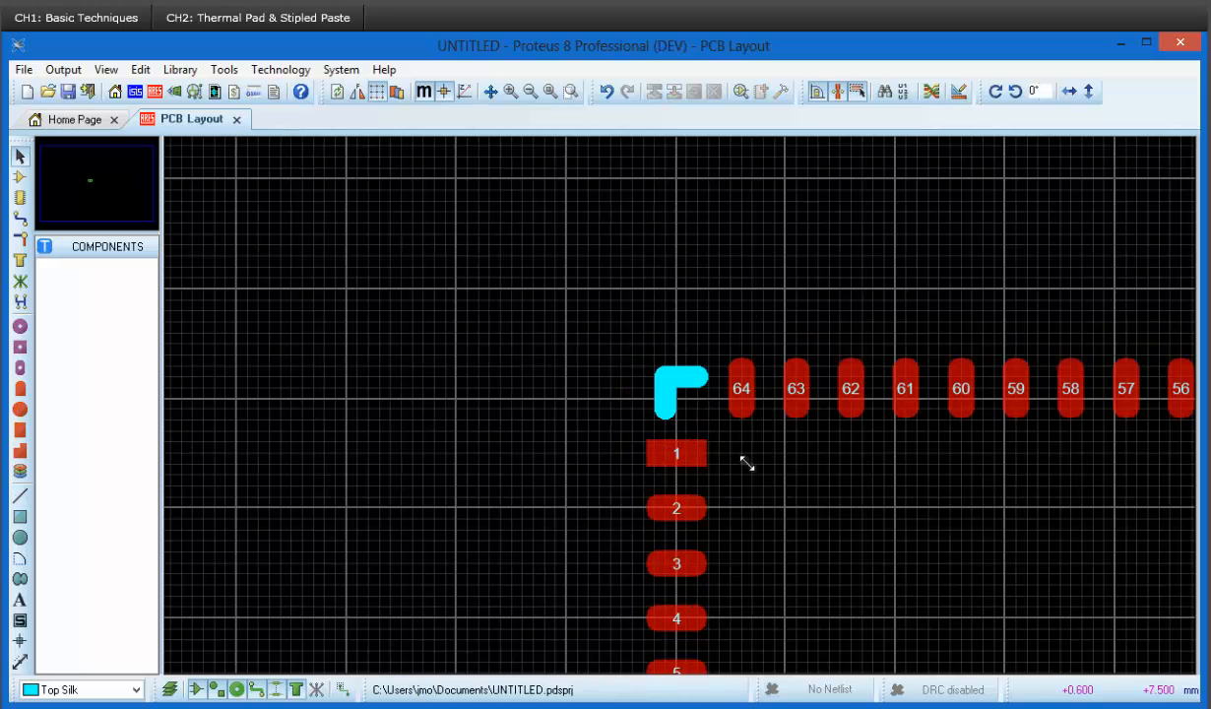
Step: Copy the L-shaped silk mark to the upper-right, lower-right and lower-left corners of the pad ring
left_click_drag(621, 344, 716, 442)
left_click(653, 91)
scroll(795, 435, "down", 2)
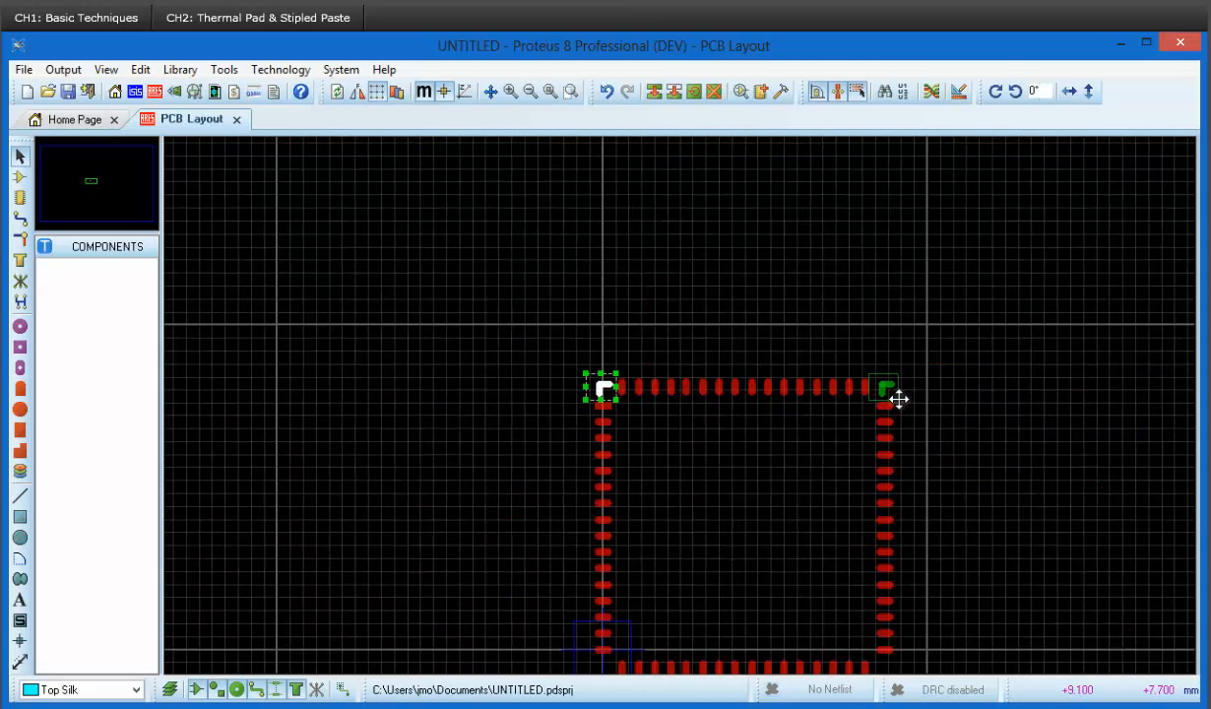
key("F5")
left_click(677, 405)
left_click(677, 600)
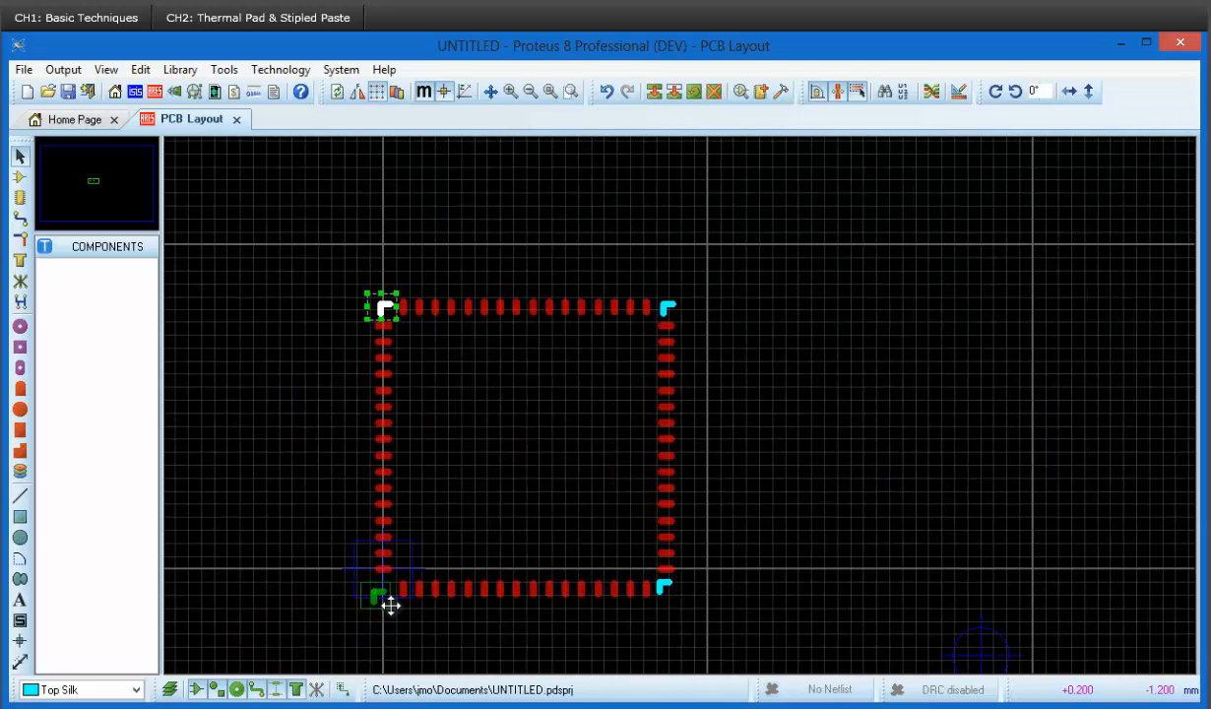
left_click(393, 599)
right_click(394, 600)
Step: Rotate the lower-left silk mark so its corner points outward and move it slightly toward pads 16 and 17
scroll(394, 599, "up", 6)
left_click_drag(519, 218, 774, 472)
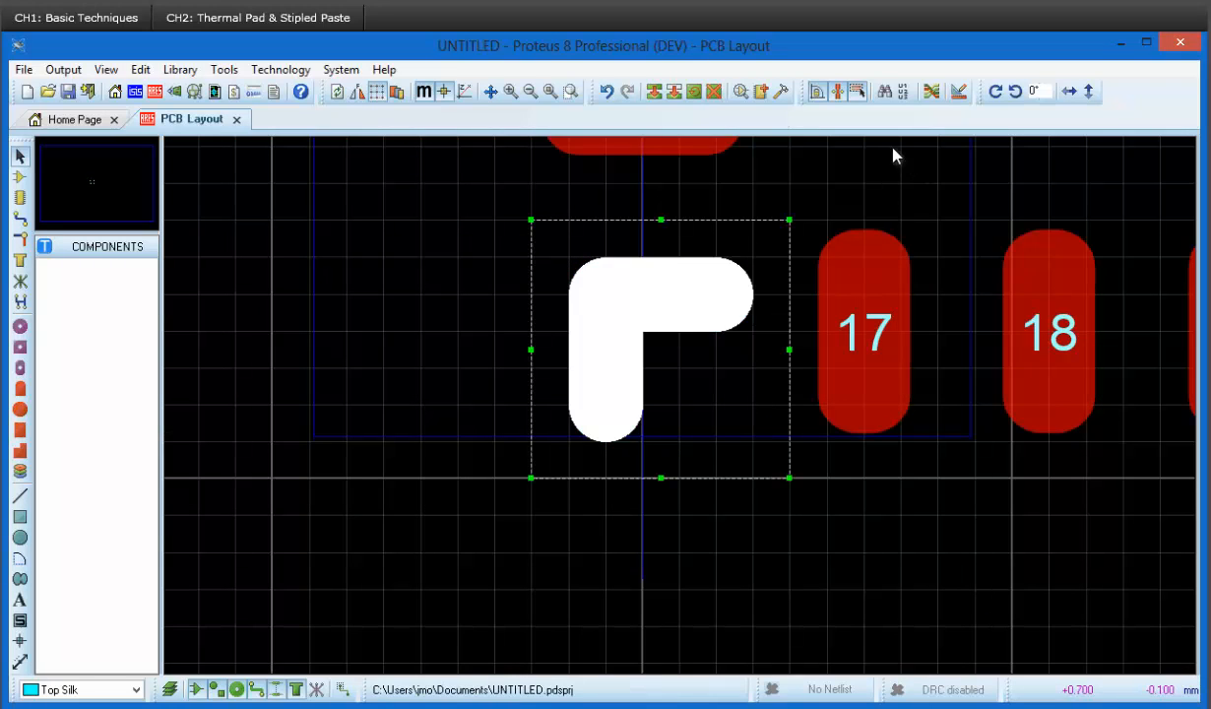
left_click(694, 91)
left_click(669, 352)
scroll(676, 392, "down", 3)
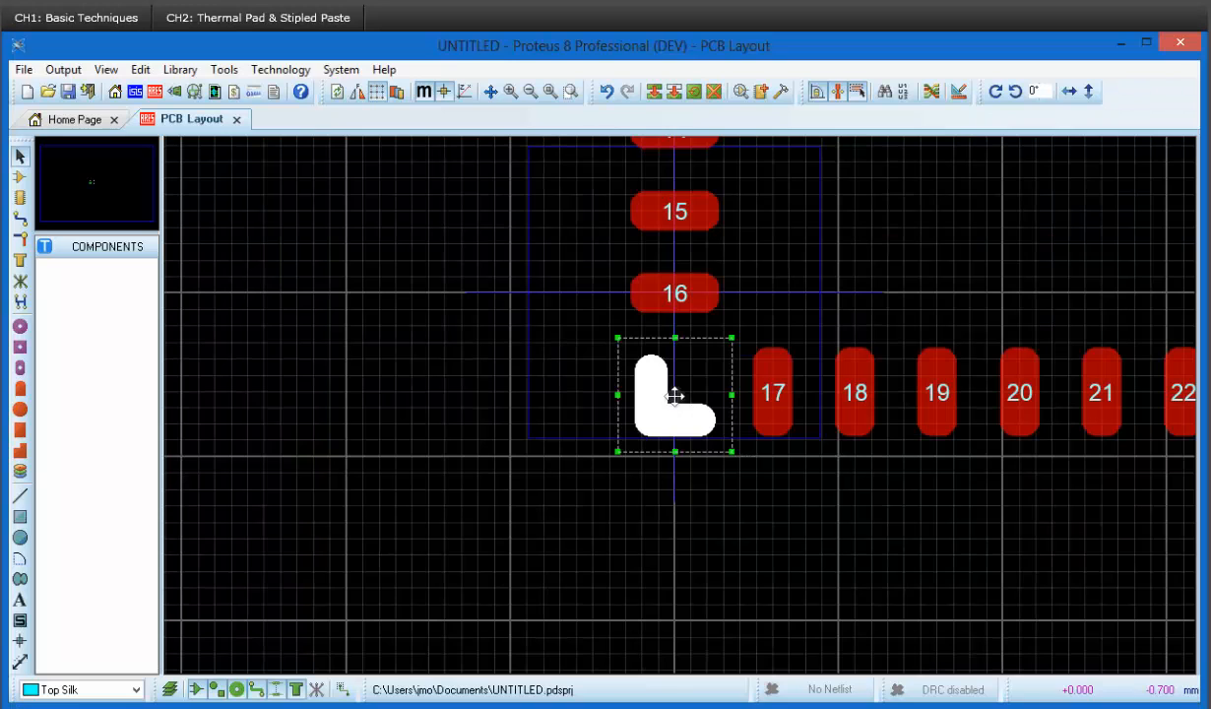
left_click(673, 91)
left_click(774, 475)
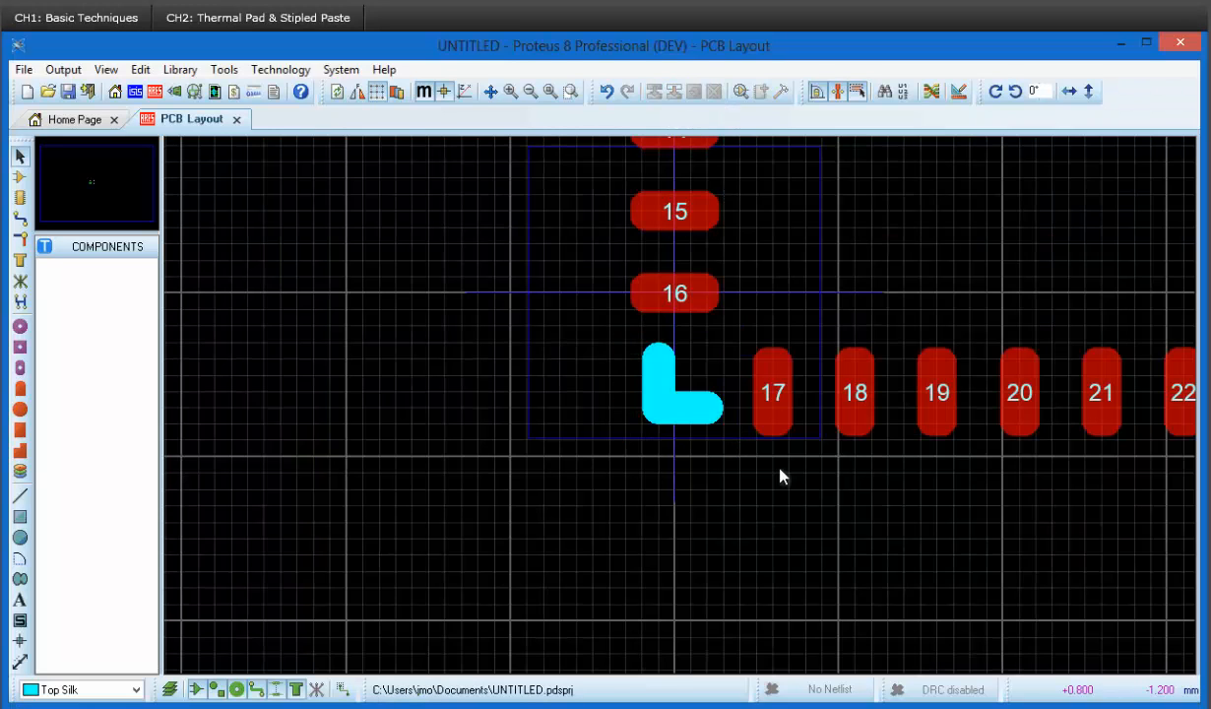
Step: Rotate the lower-right silk corner mark beside pads 32 and 33 by 180 degrees about its centre
scroll(780, 469, "down", 2)
middle_click(935, 492)
left_click(291, 453)
scroll(732, 384, "up", 2)
left_click_drag(582, 337, 710, 469)
left_click(694, 90)
type("180")
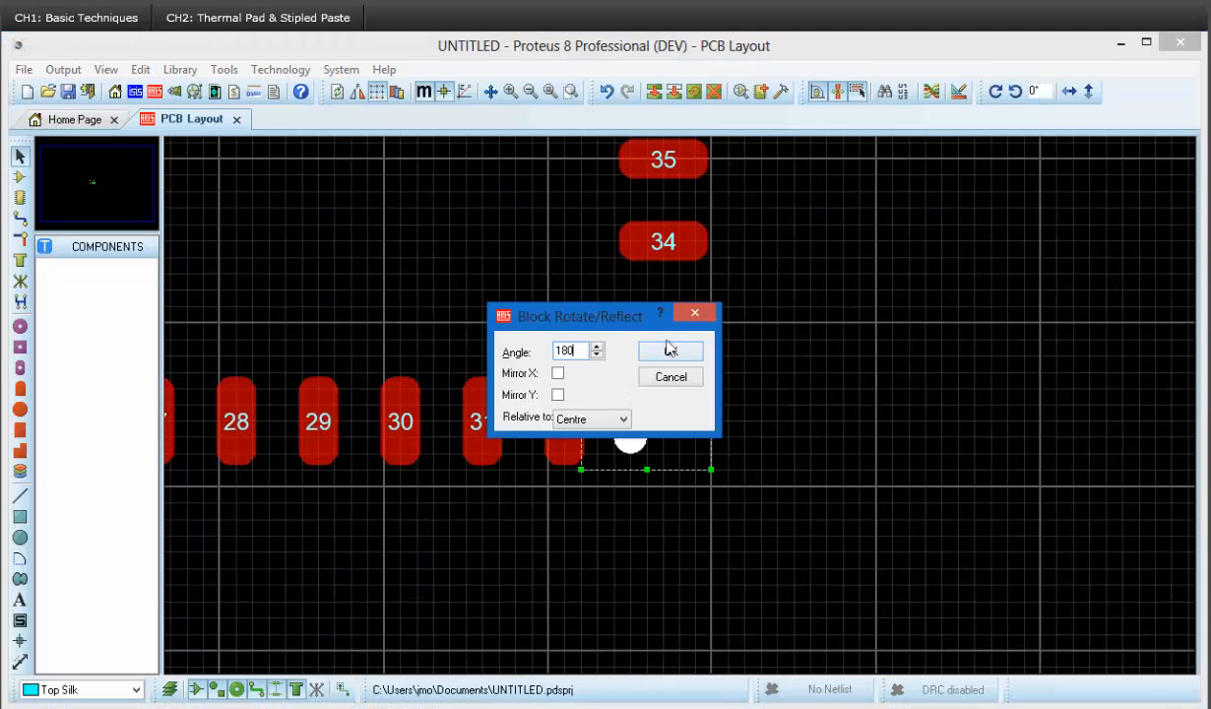
left_click(670, 350)
left_click(730, 492)
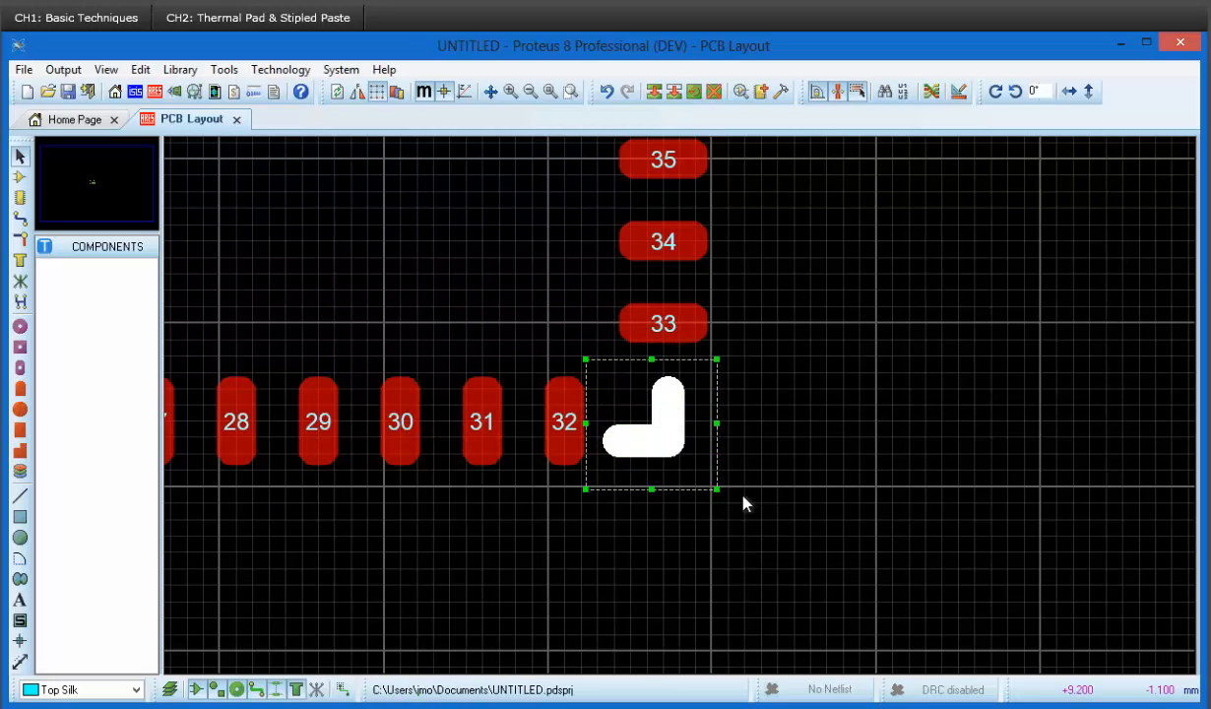
left_click(682, 511)
Step: Rotate the upper-right silk corner mark beside pads 48 and 49 by 270 degrees
scroll(683, 487, "down", 3)
middle_click(709, 286)
left_click(728, 470)
scroll(678, 410, "up", 3)
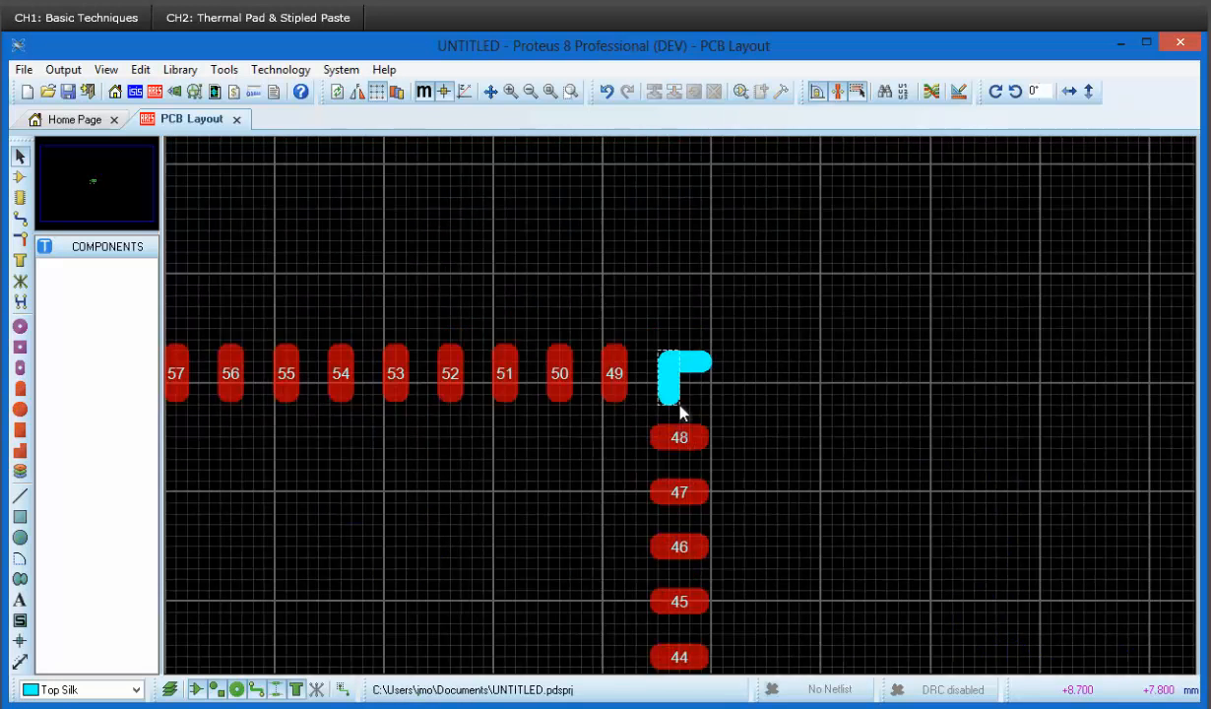
left_click_drag(593, 246, 778, 428)
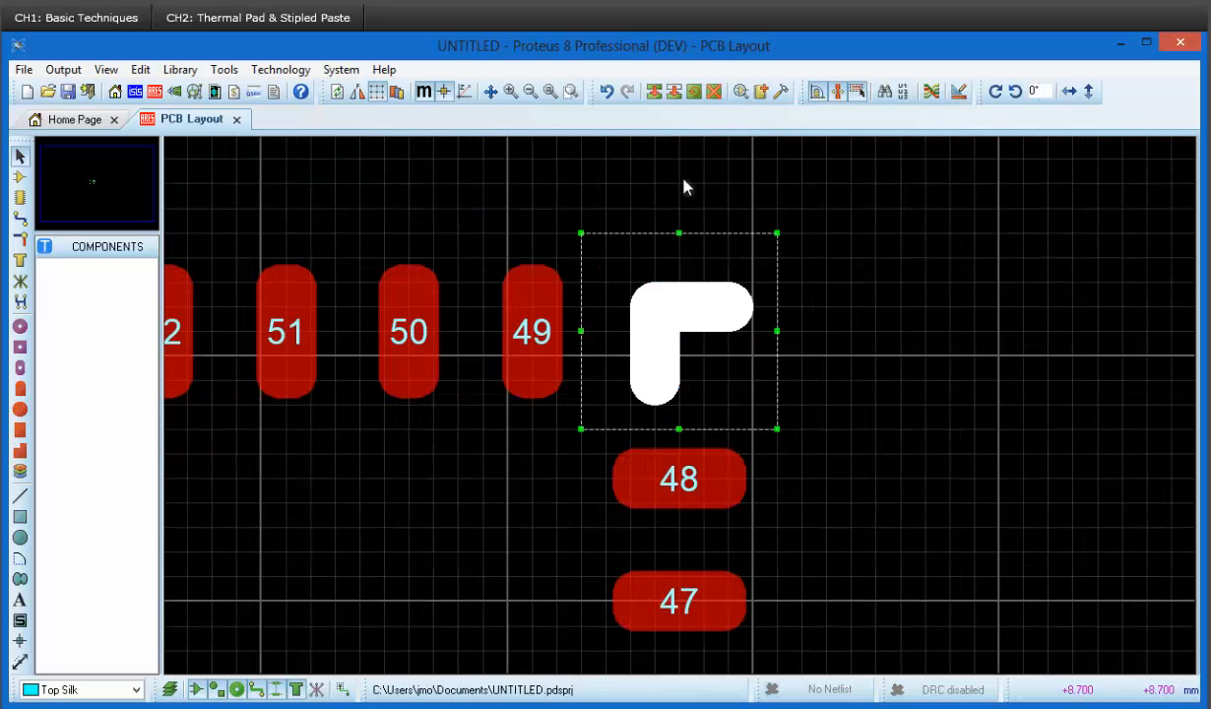
left_click(694, 91)
type("270")
left_click(682, 360)
left_click(704, 406)
Step: Draw a Top Silk circle about 0.4 mm wide and move it just outside pad 1 as the pin 1 marker
scroll(708, 410, "down", 3)
middle_click(708, 410)
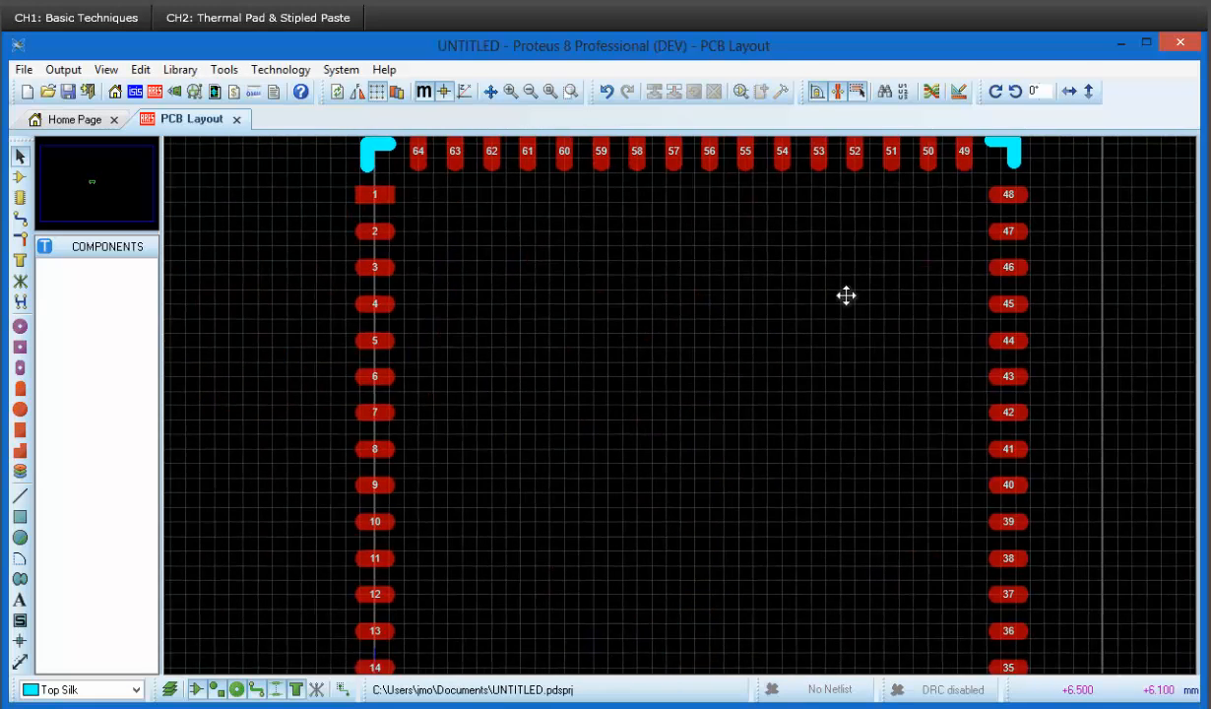
left_click(822, 317)
left_click(20, 540)
scroll(487, 206, "up", 3)
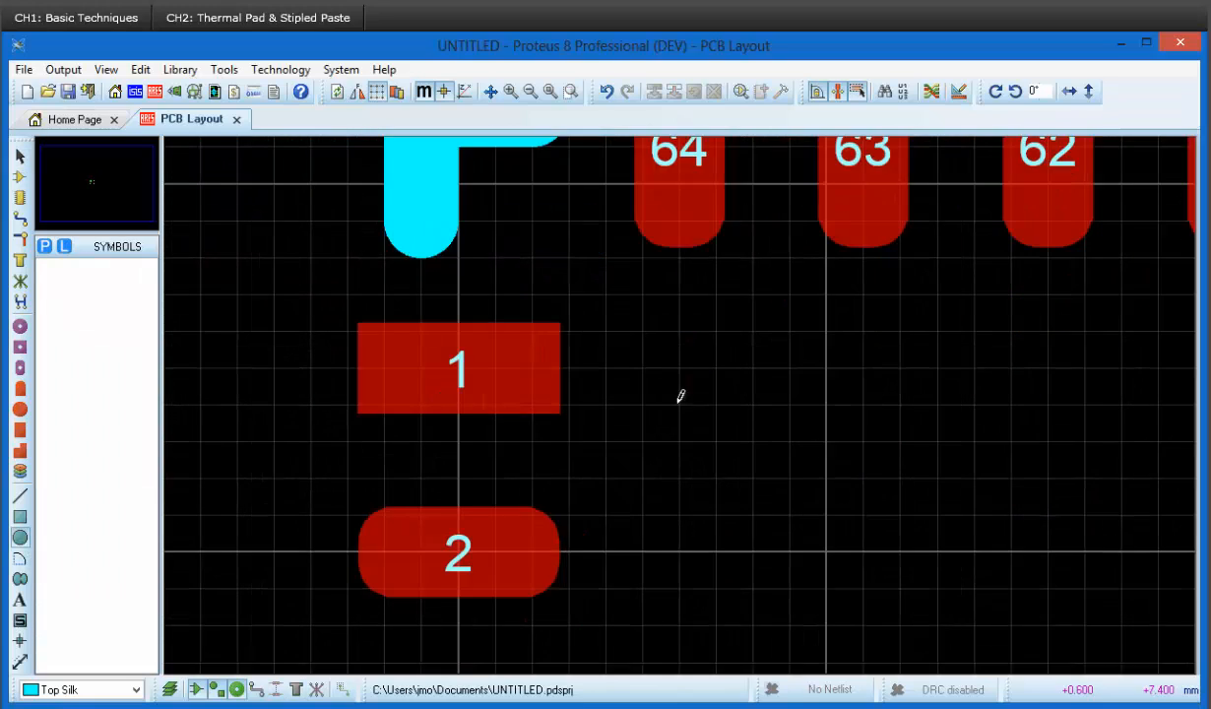
key("Escape")
left_click_drag(789, 515, 582, 311)
left_click_drag(652, 391, 217, 400)
scroll(564, 440, "down", 2)
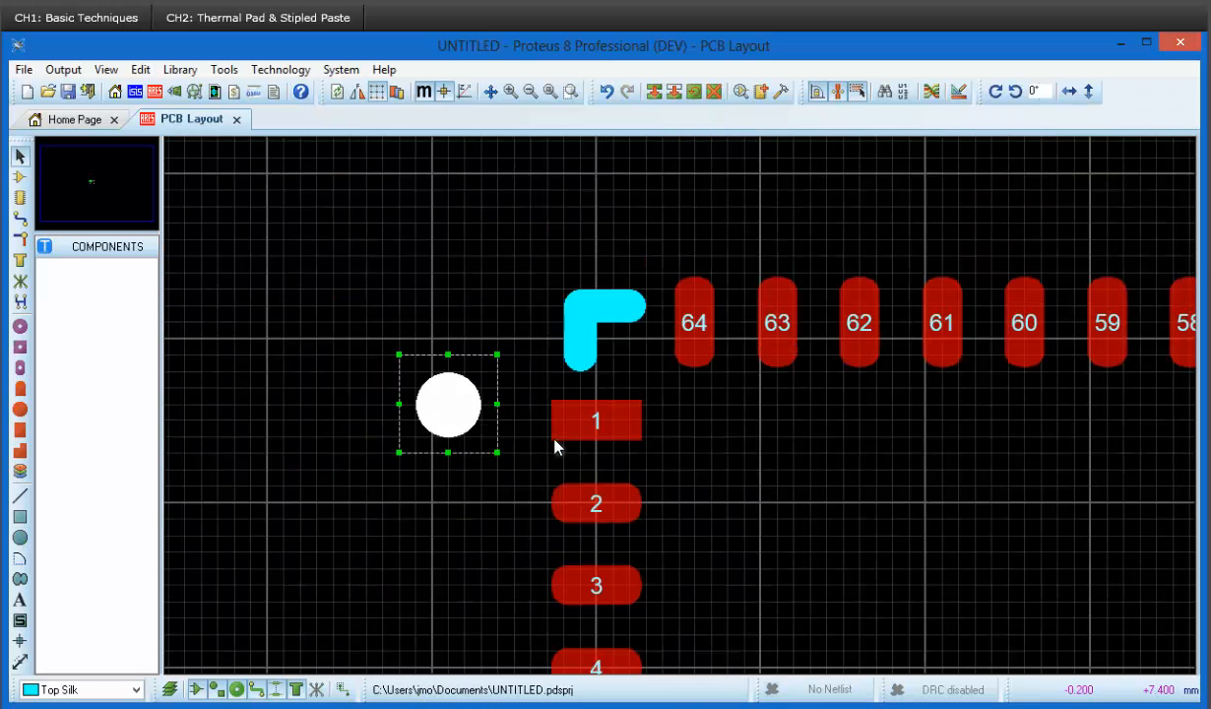
left_click(557, 447)
Step: Enable drawing of full solder resist and full solder paste in the display settings
scroll(531, 479, "down", 2)
scroll(585, 537, "down", 1)
middle_click(838, 527)
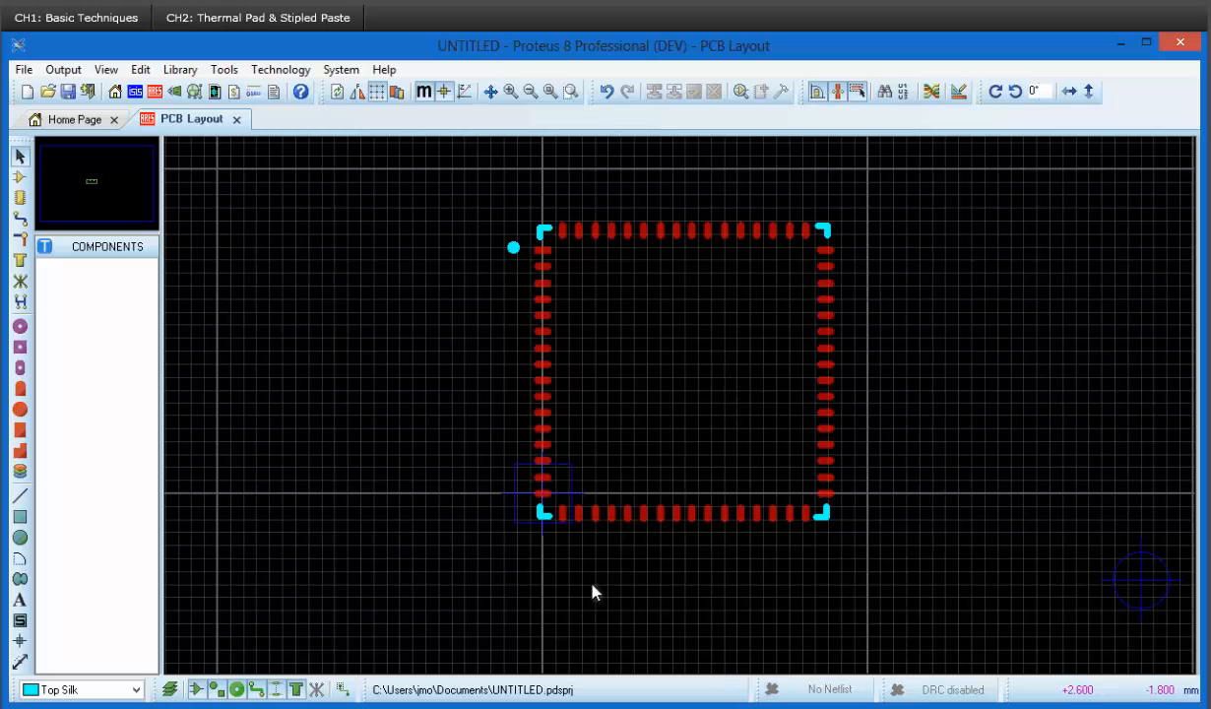
left_click(537, 689)
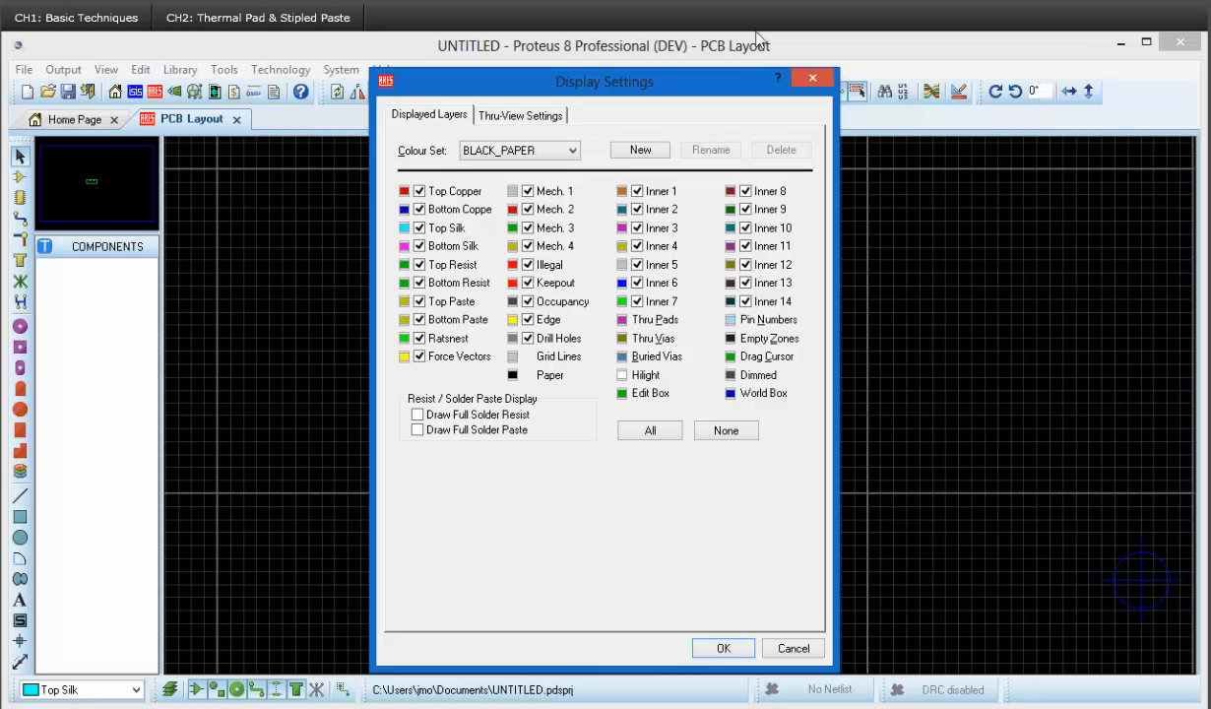
left_click_drag(725, 89, 414, 102)
left_click(66, 440)
left_click(66, 456)
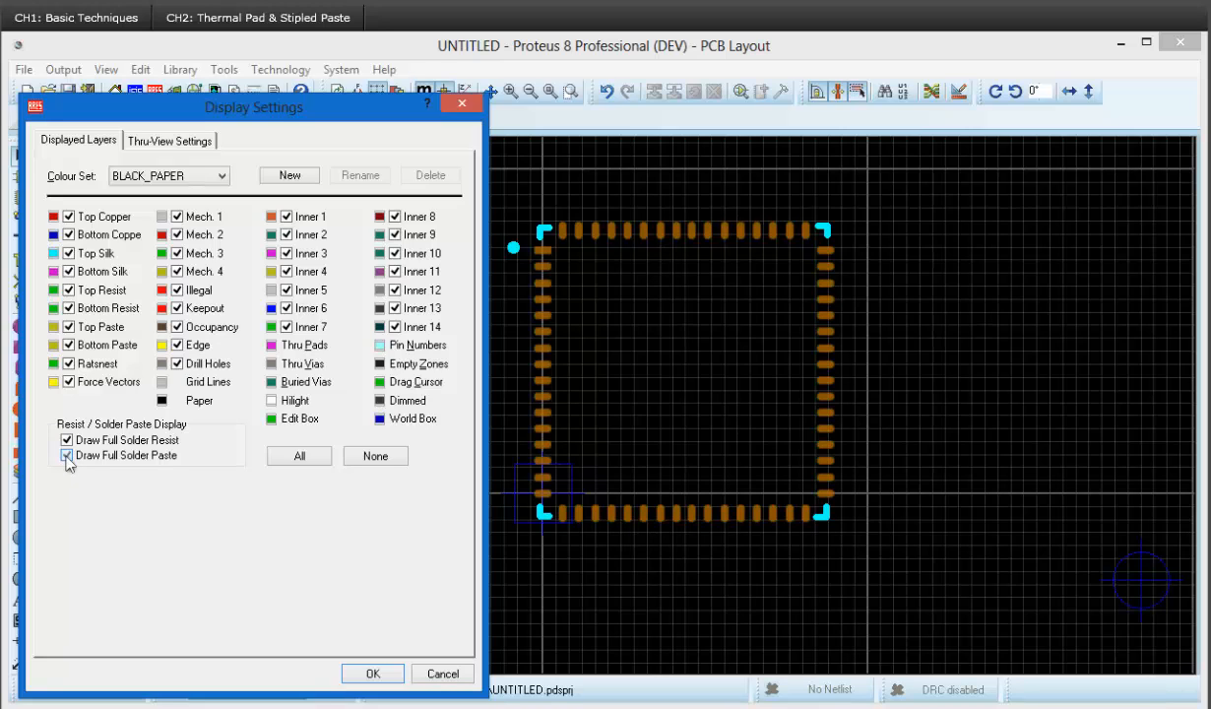
Step: Lower the opacity of the solder resist and solder paste layers and apply the display settings
left_click(173, 139)
left_click(221, 347)
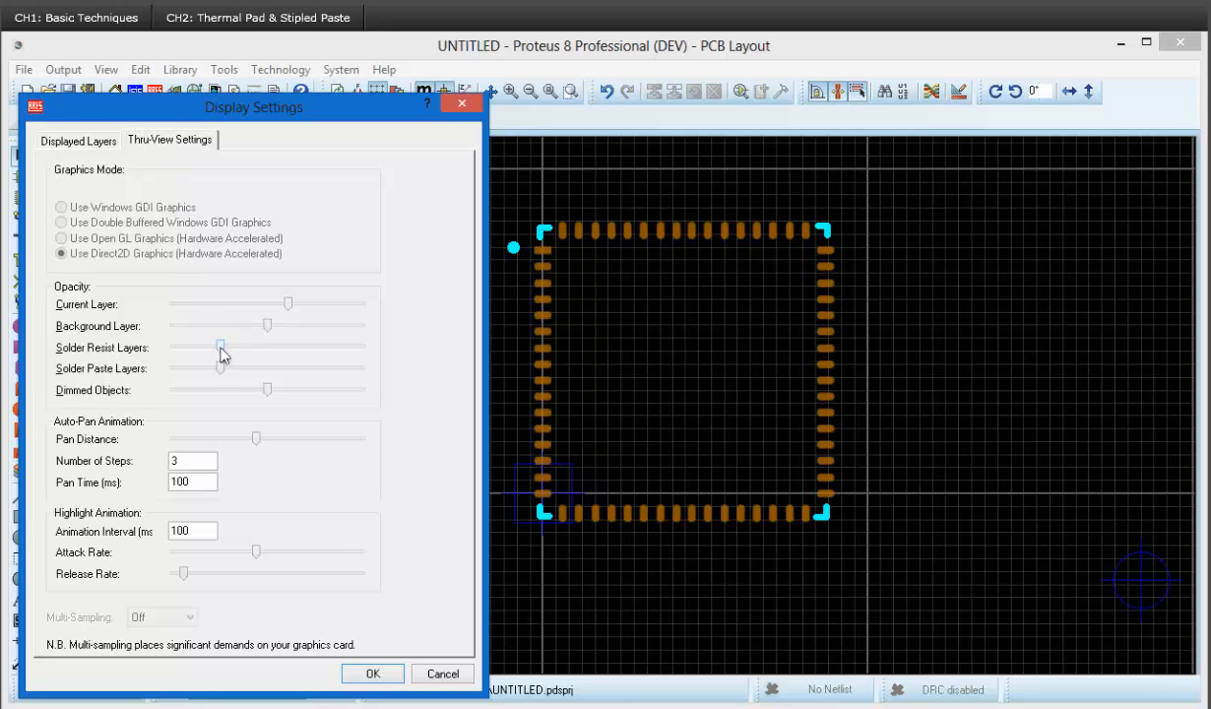
left_click_drag(222, 346, 199, 371)
left_click(373, 675)
Step: Create a new square SMT pad style named 7.1X7.1MM
scroll(640, 482, "down", 1)
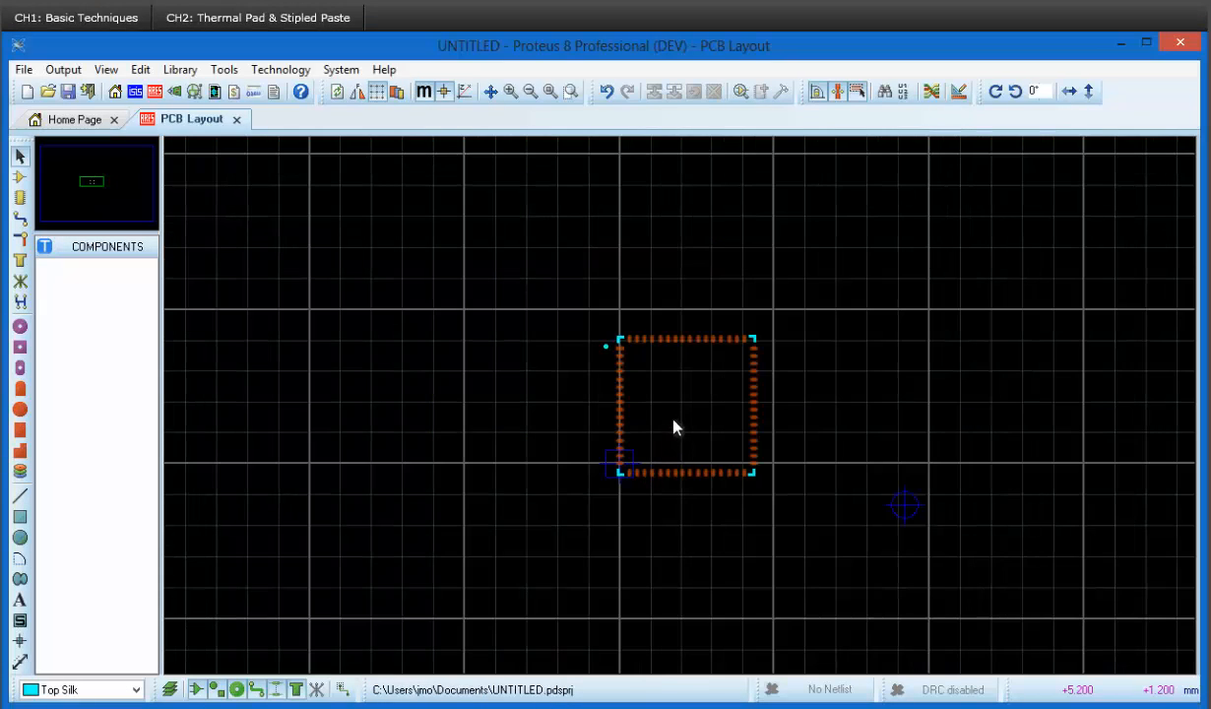
scroll(679, 413, "up", 3)
left_click_drag(670, 381, 728, 503)
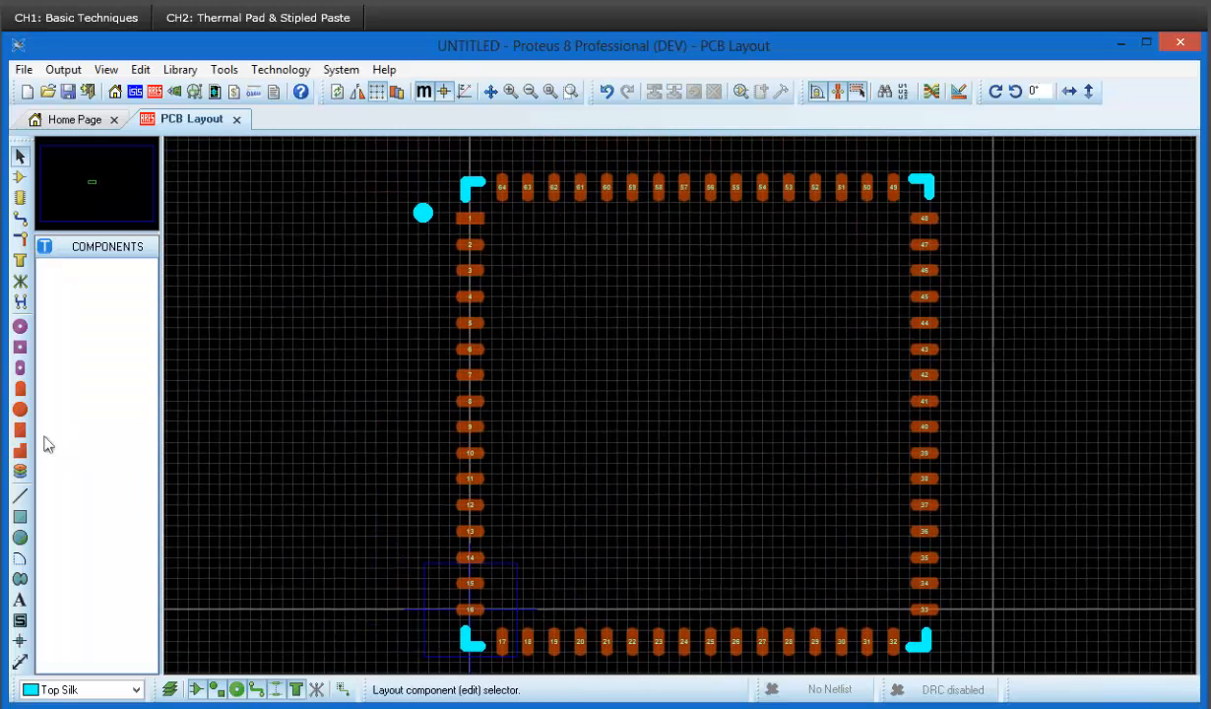
left_click(20, 430)
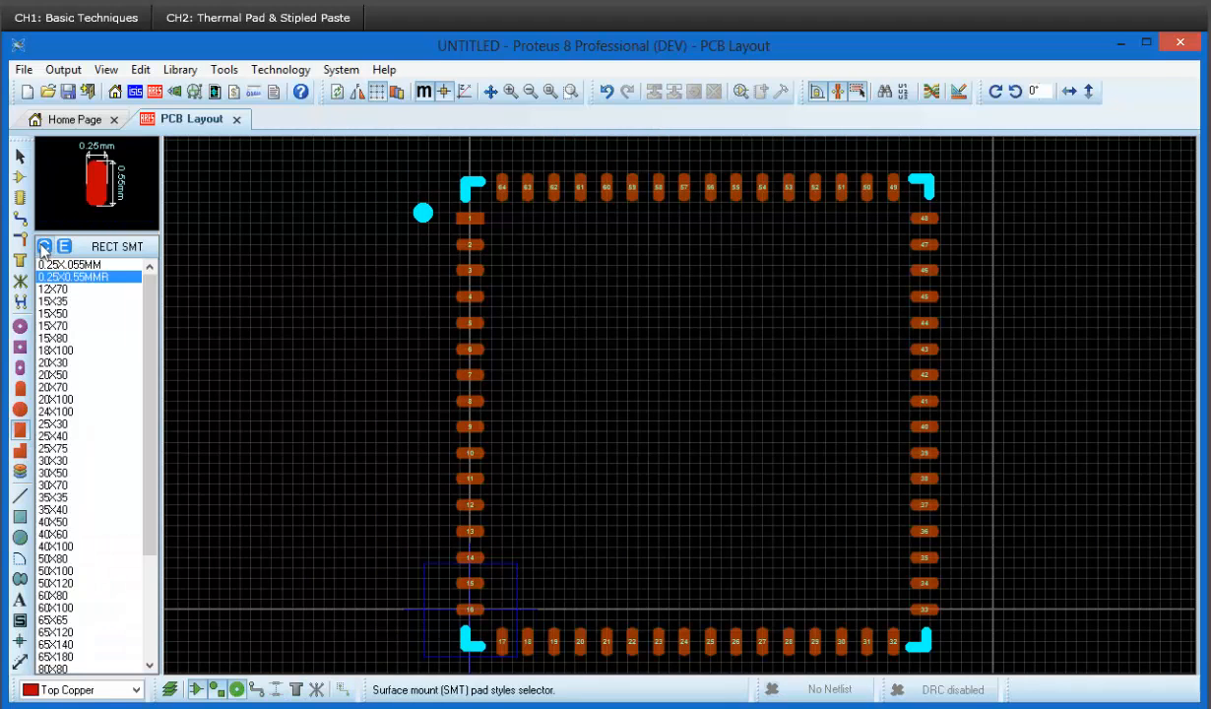
left_click(42, 247)
type("7.1X7.1M")
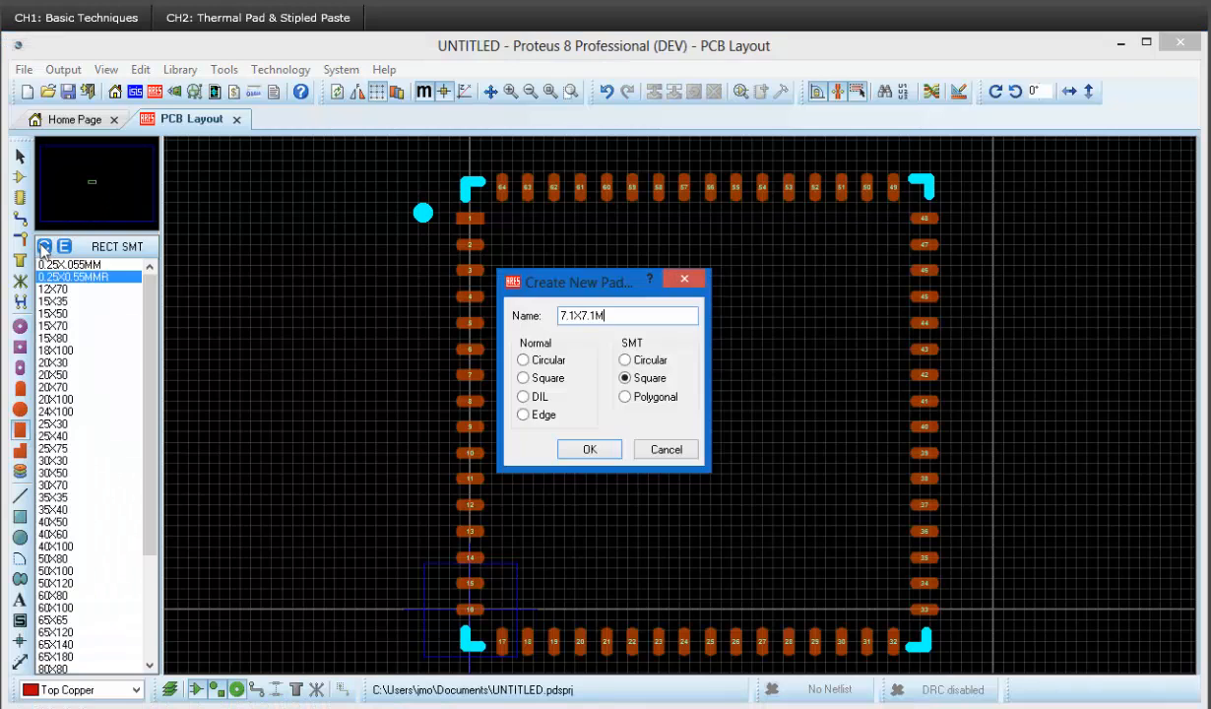
type("M")
key("Return")
Step: Set the 7.1X7.1MM pad style to 7.1 mm width and height, with Paste set to No
type("7.1mm")
key("Tab")
type("7.1mm")
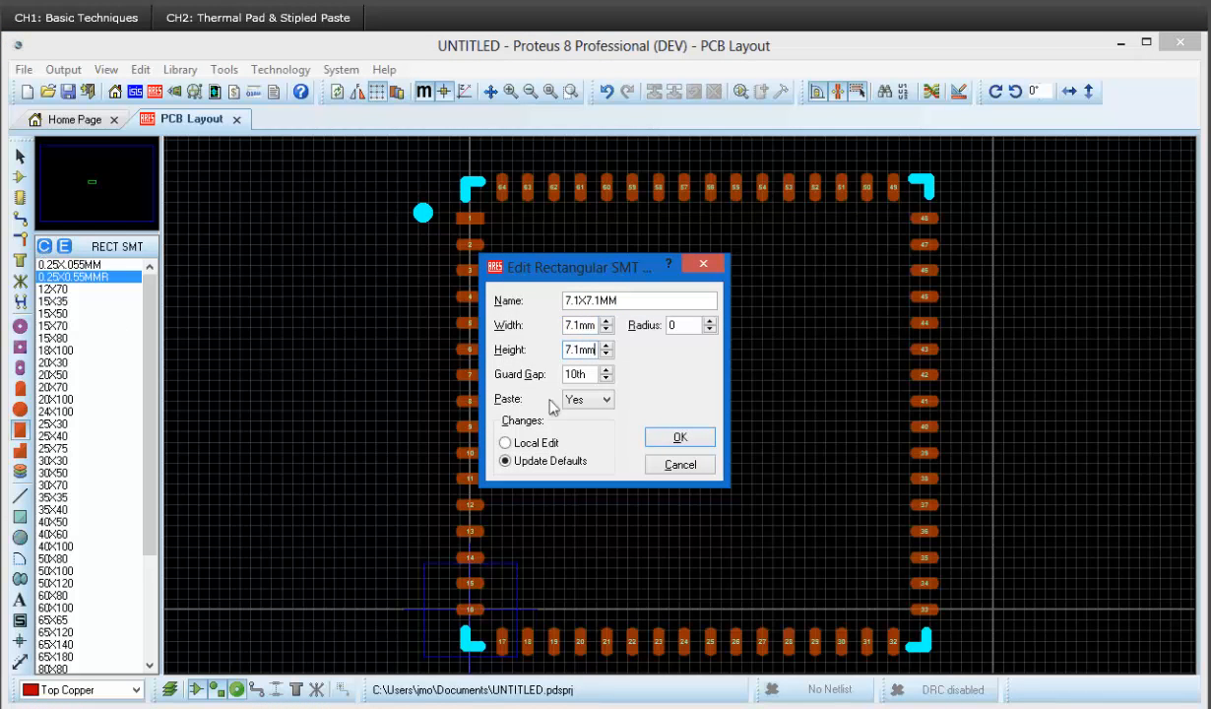
left_click(584, 396)
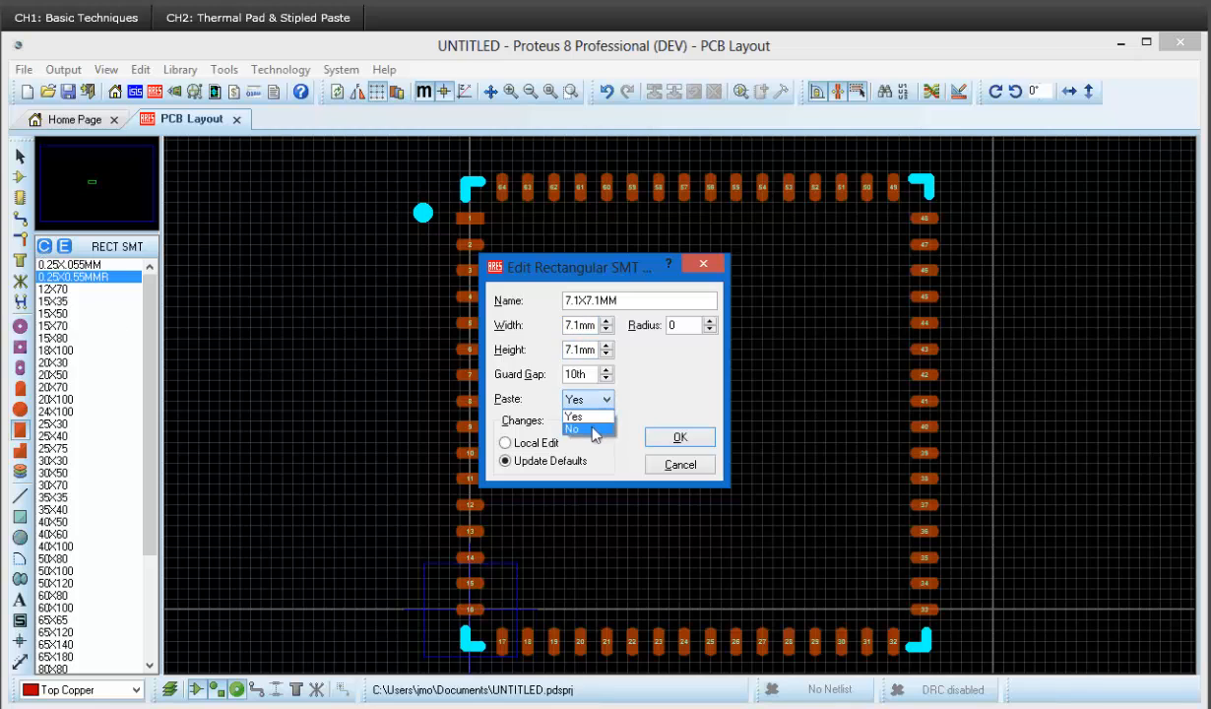
left_click(595, 431)
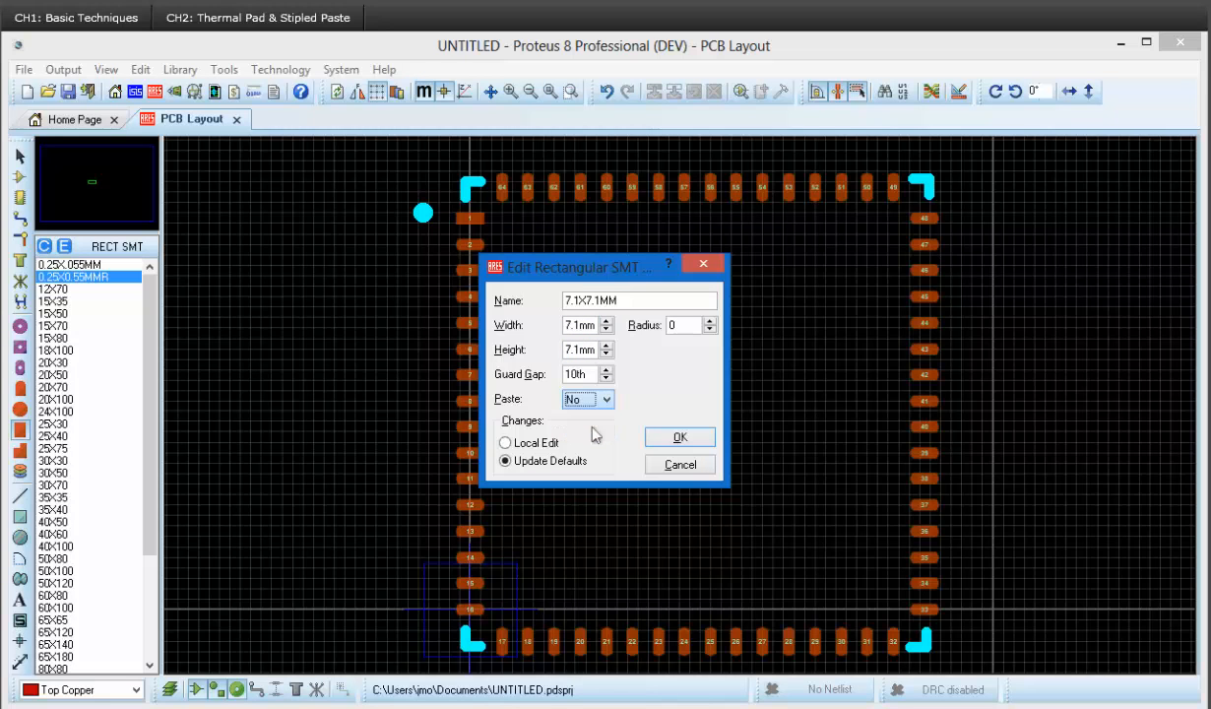
left_click(680, 438)
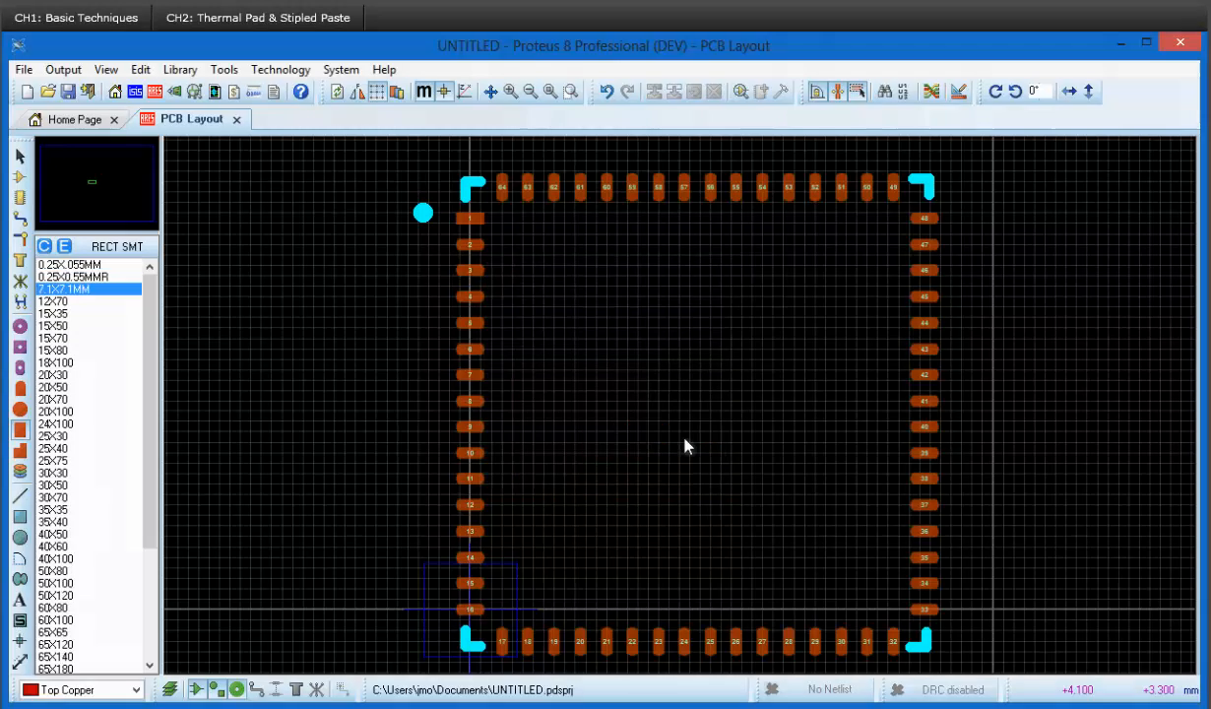
scroll(602, 306, "up", 3)
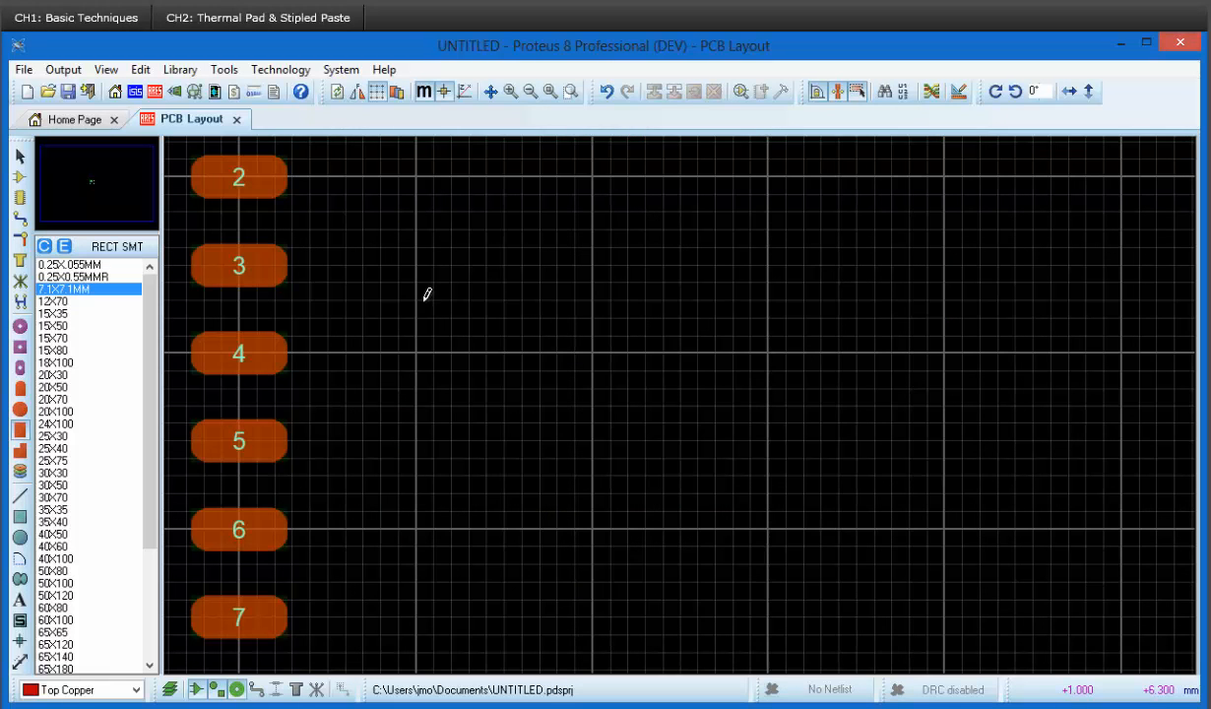
Step: Place the 7.1X7.1MM pad at X 4.35 mm, Y -3.75 mm relative to the current origin at pad 1
middle_click(424, 299)
left_click(542, 528)
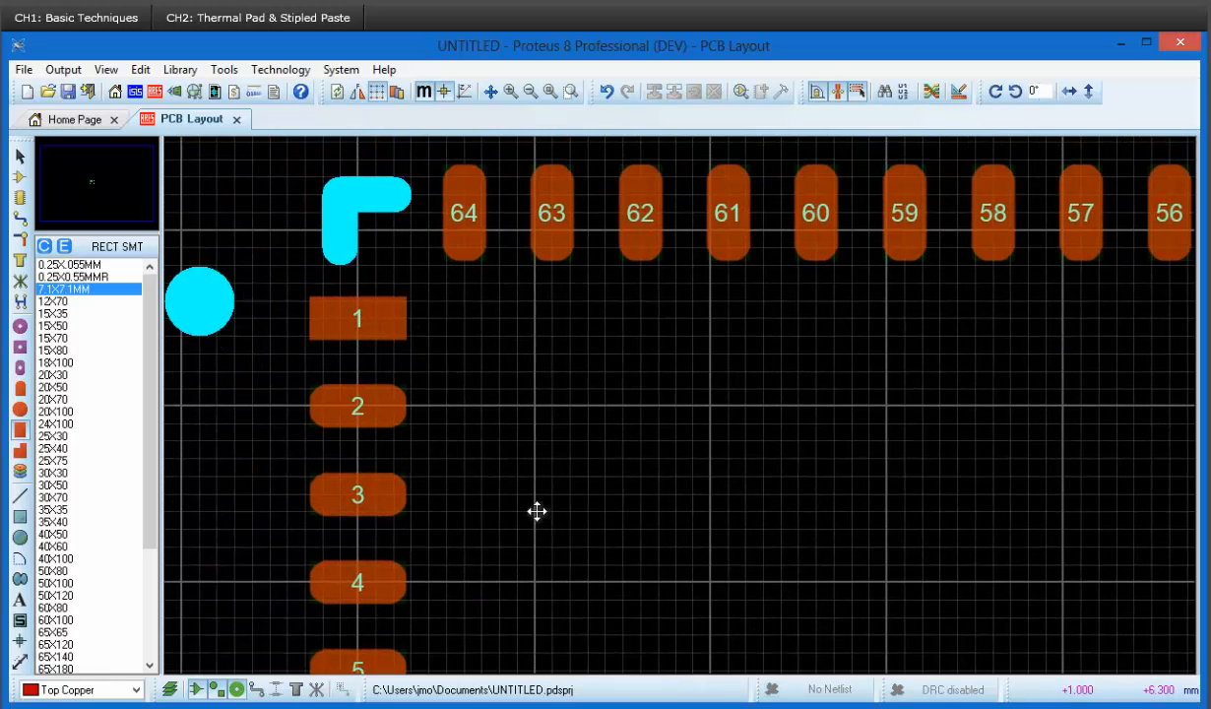
left_click(341, 316)
scroll(342, 316, "up", 1)
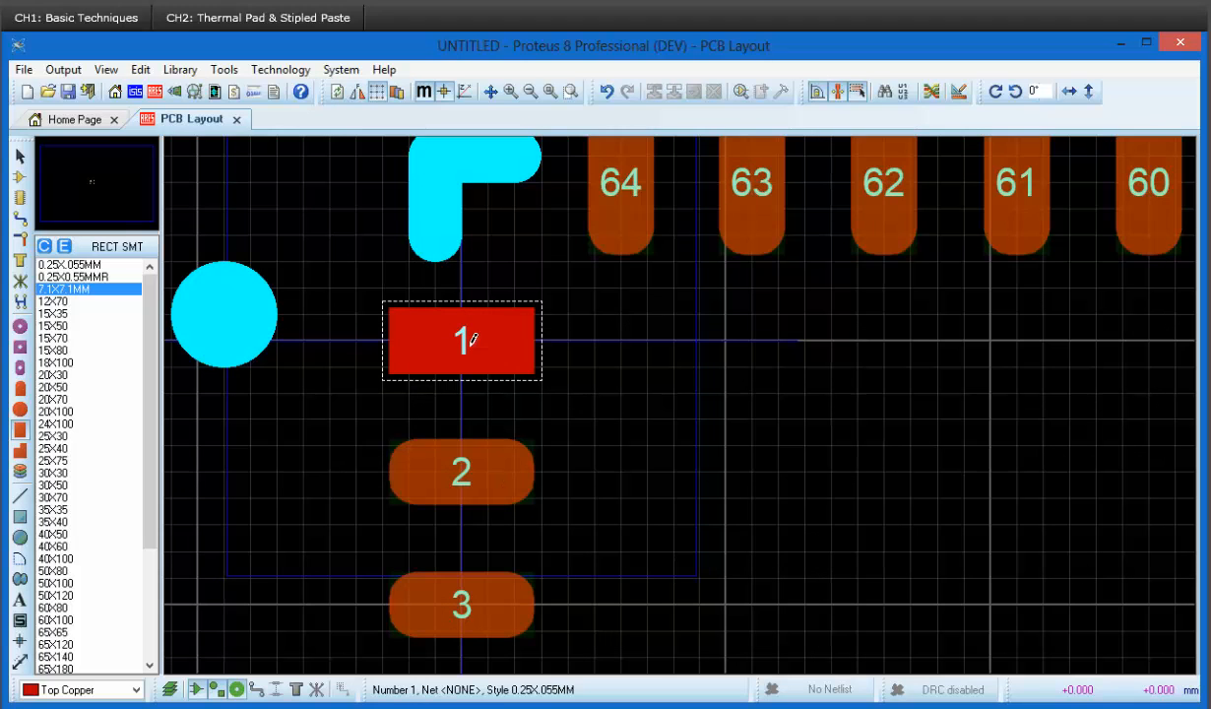
left_click(473, 340)
key("ctrl+g")
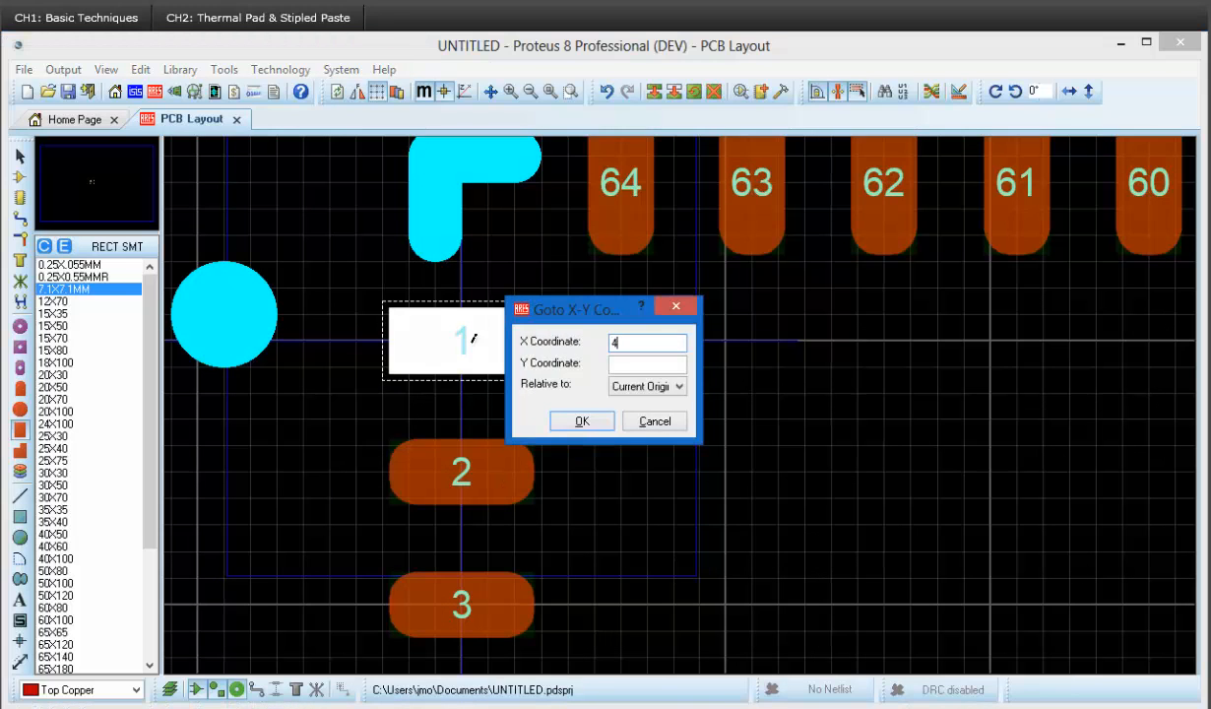
key("Tab")
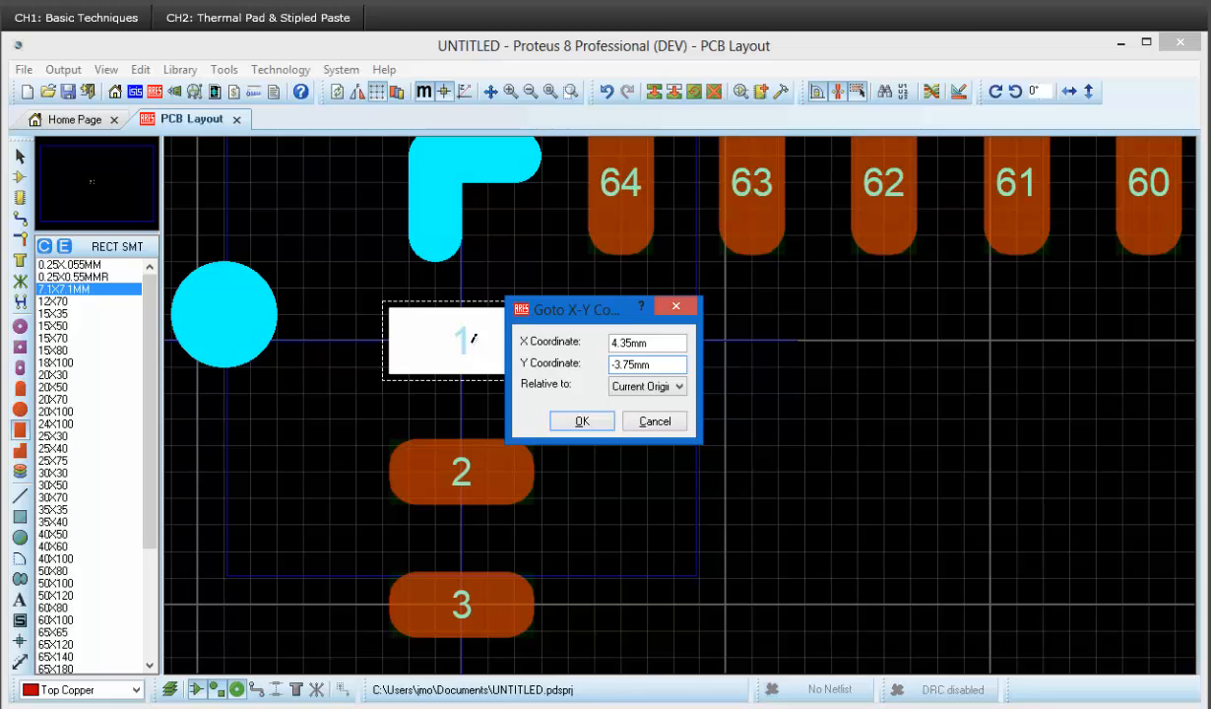
key("Return")
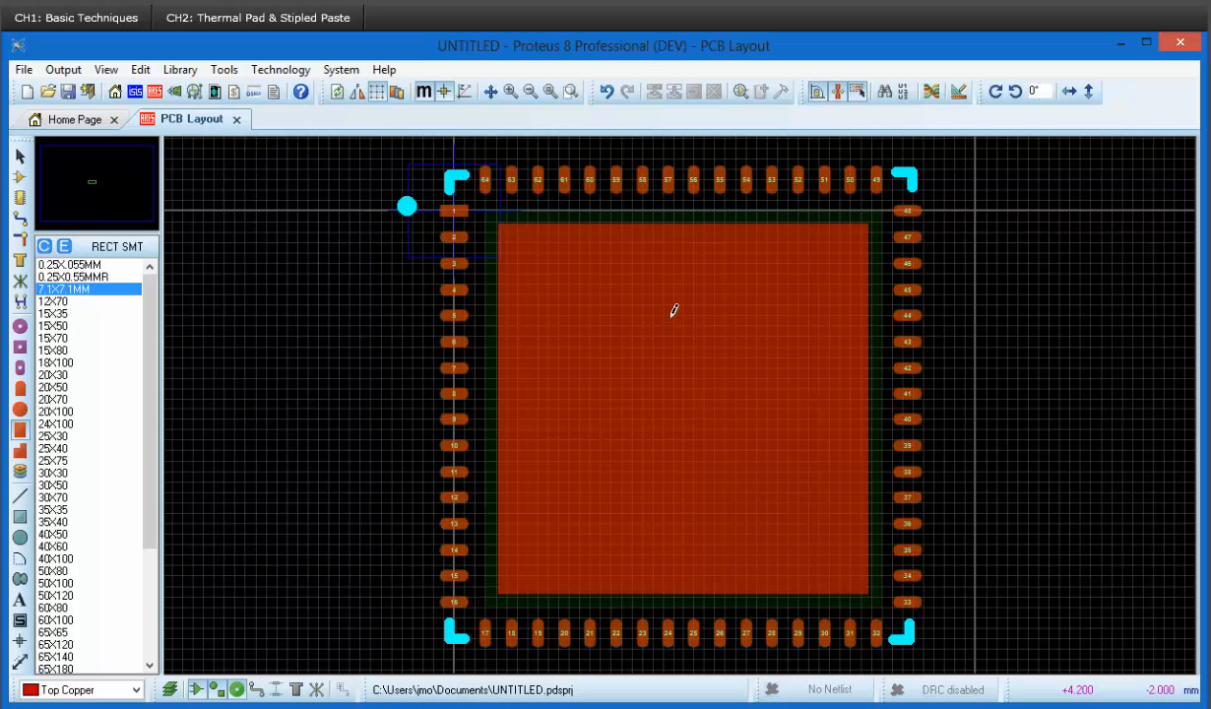
Step: Assign pin number 65 to the central thermal pad
scroll(686, 339, "up", 3)
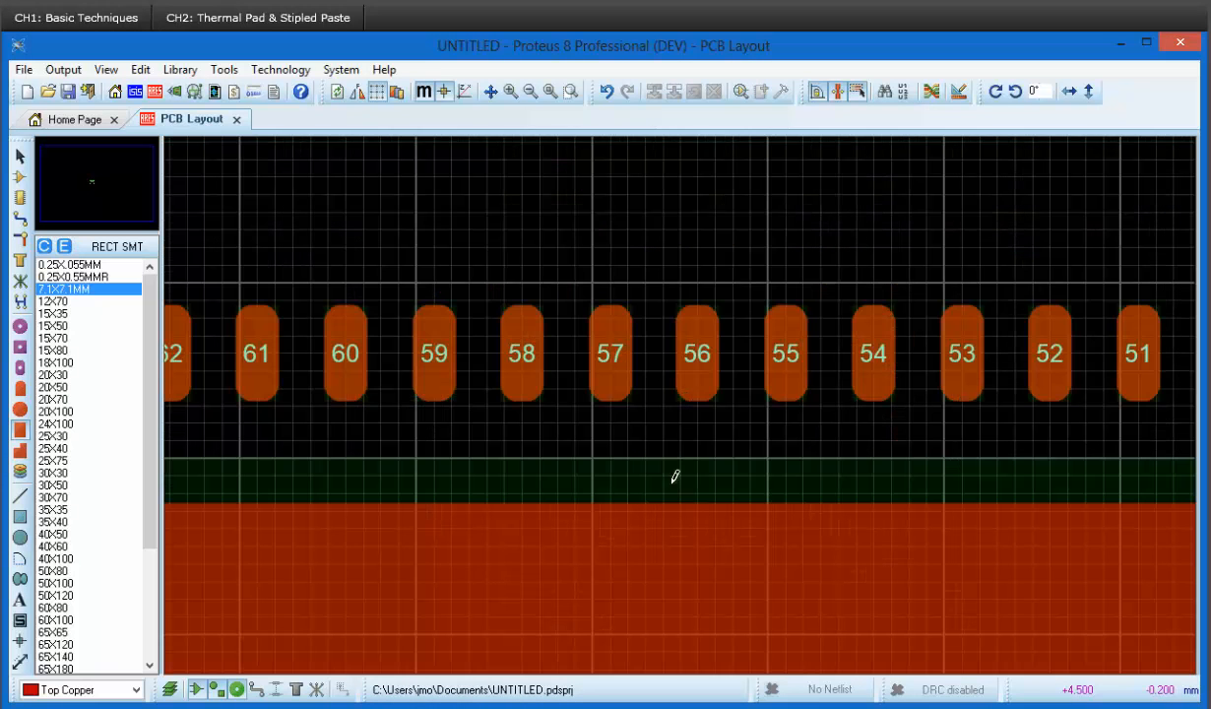
scroll(679, 419, "down", 3)
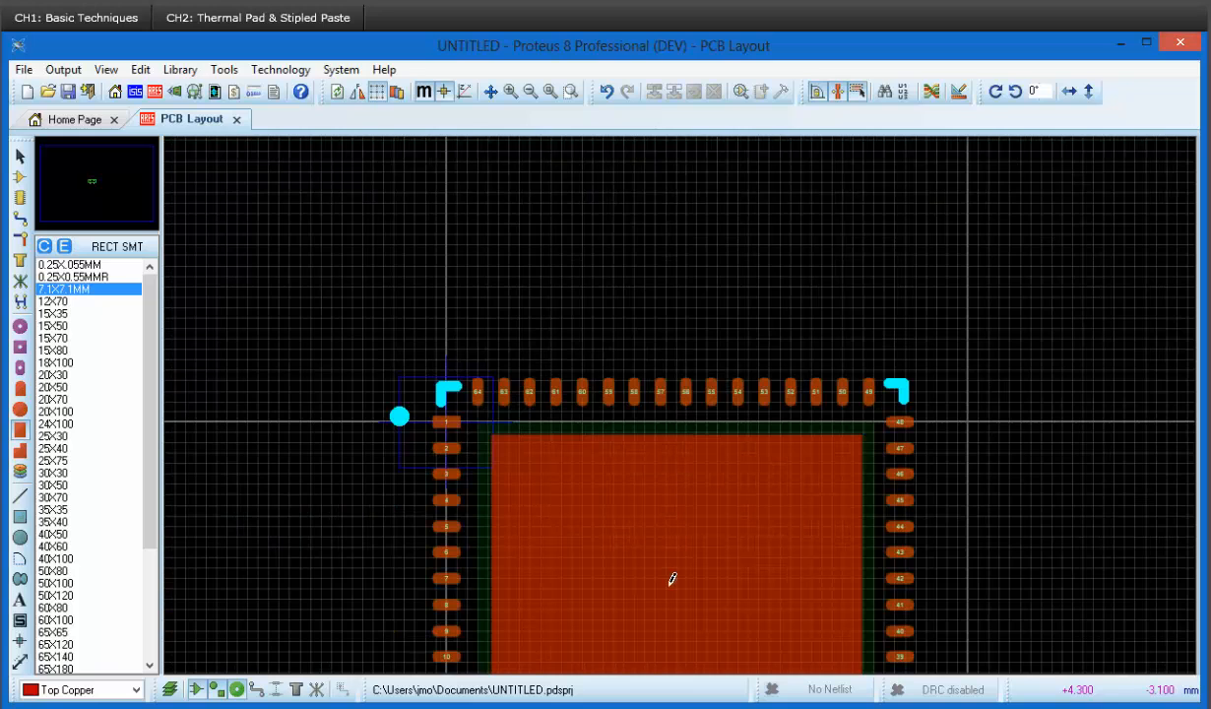
middle_click(672, 579)
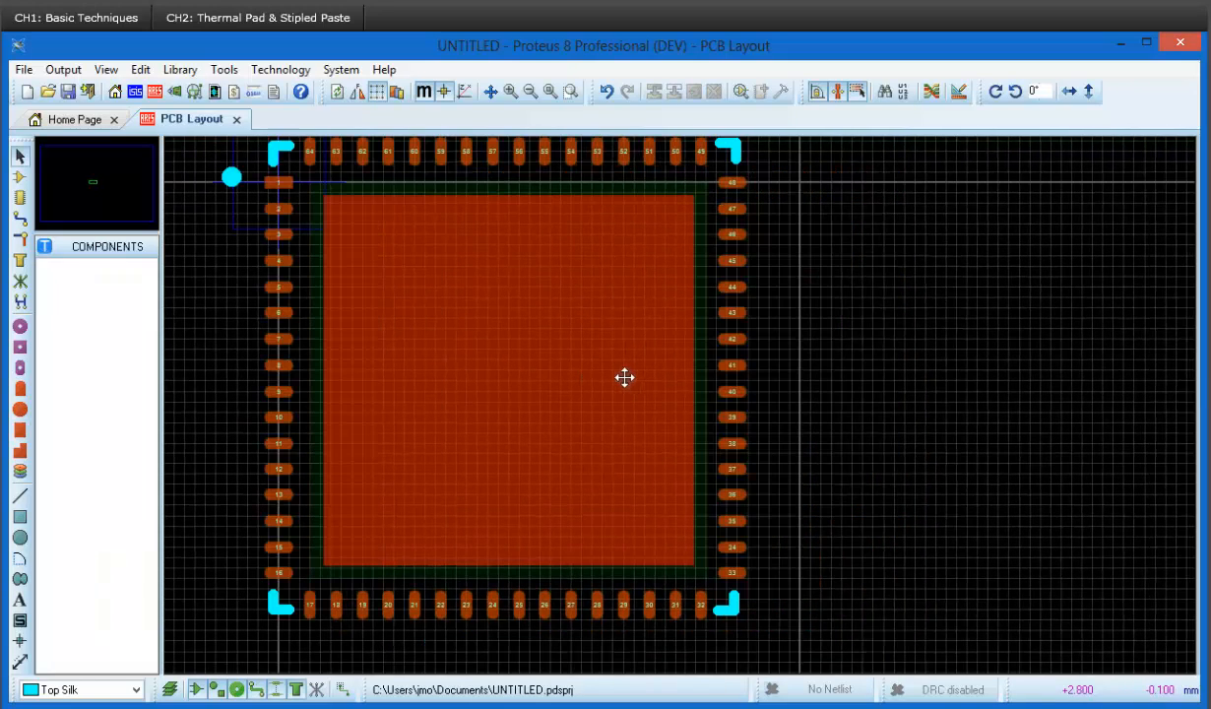
right_click(509, 387)
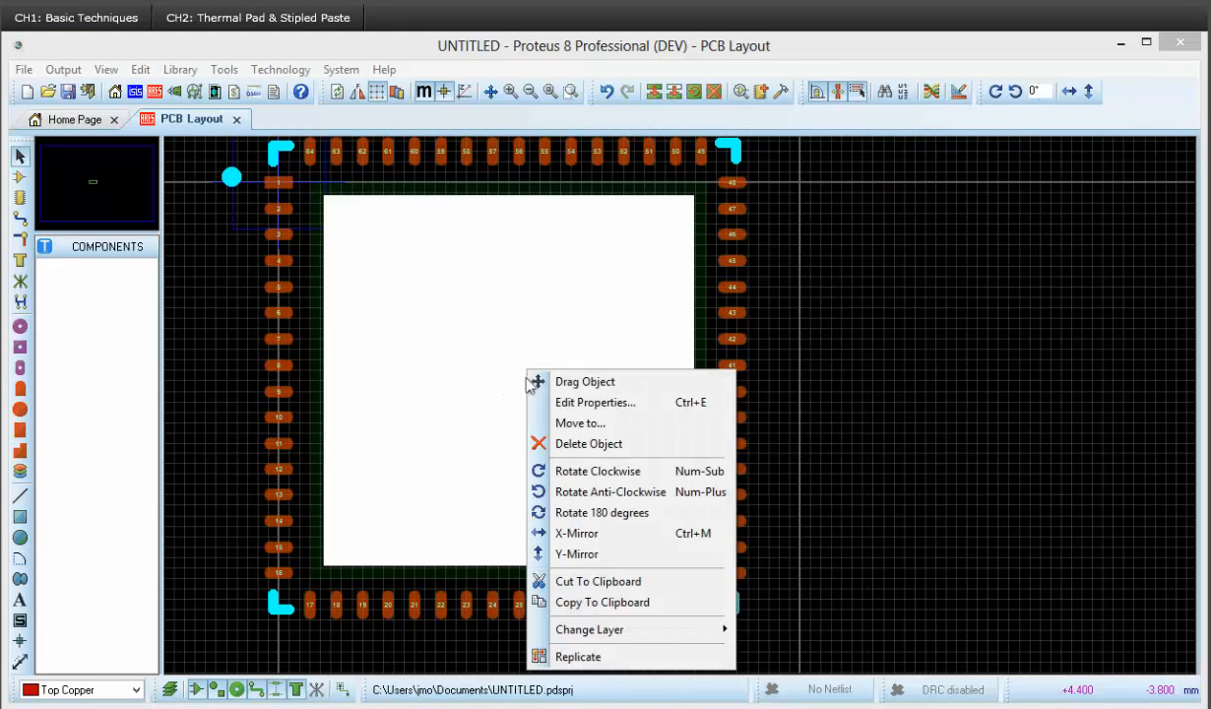
left_click(569, 401)
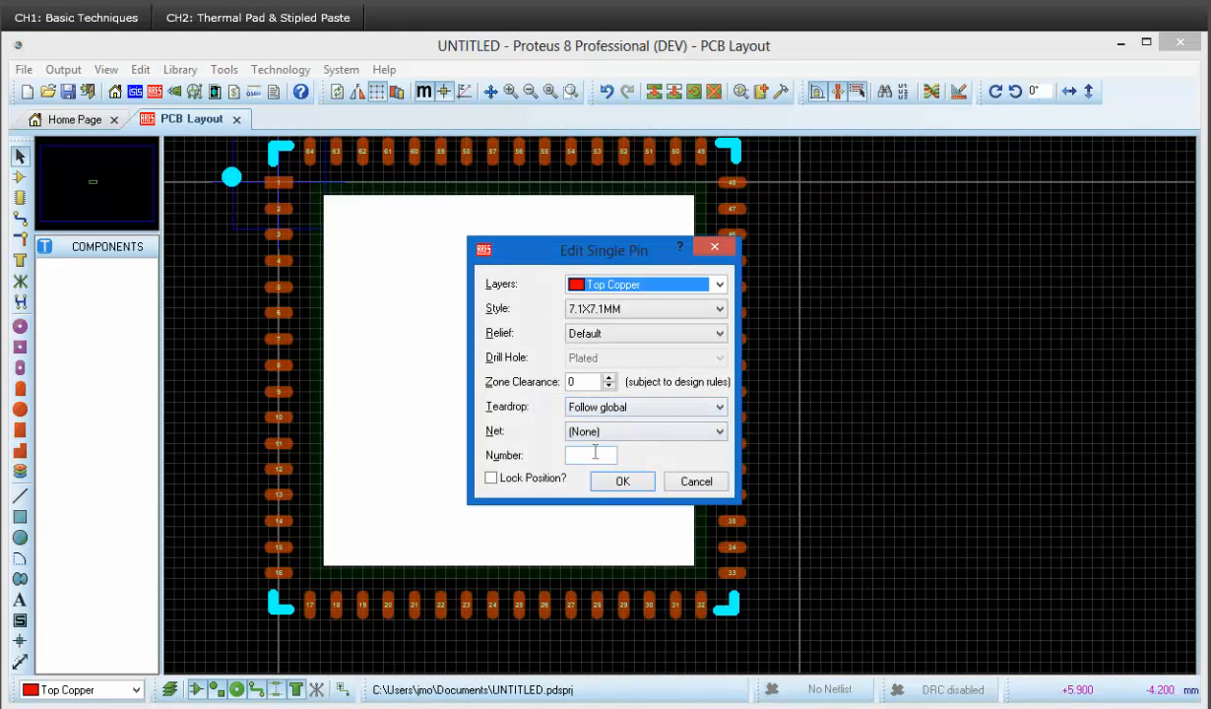
left_click(595, 452)
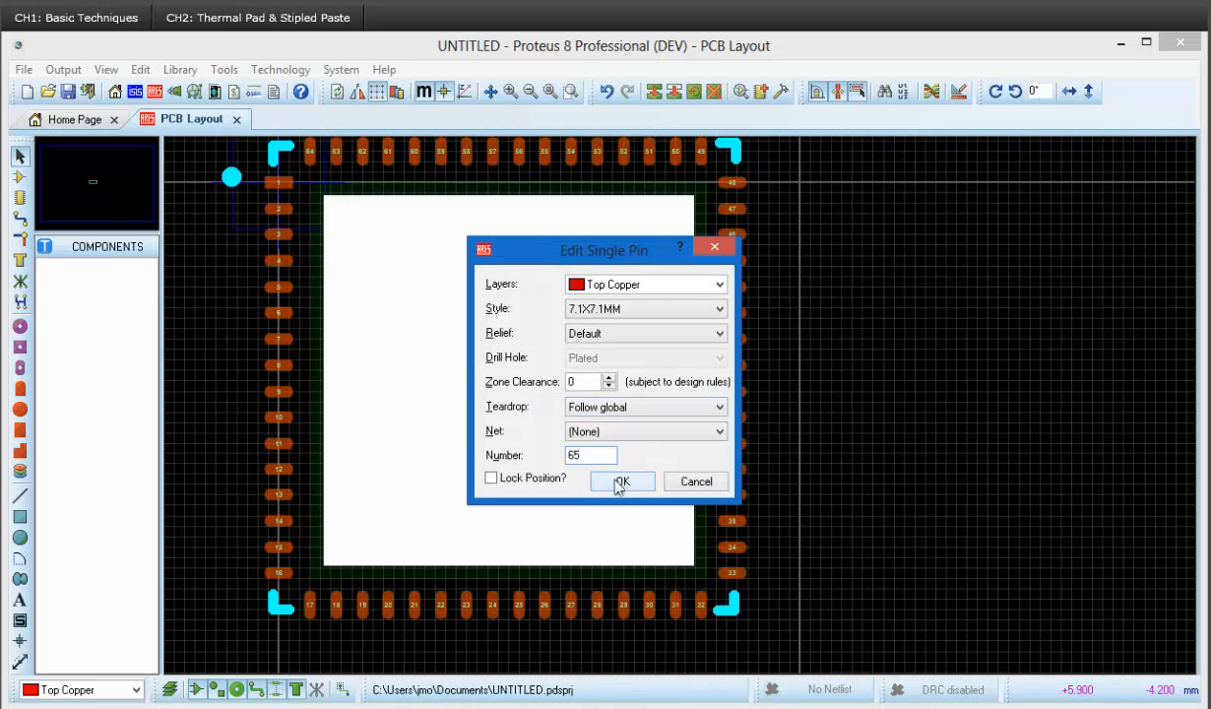
left_click(619, 481)
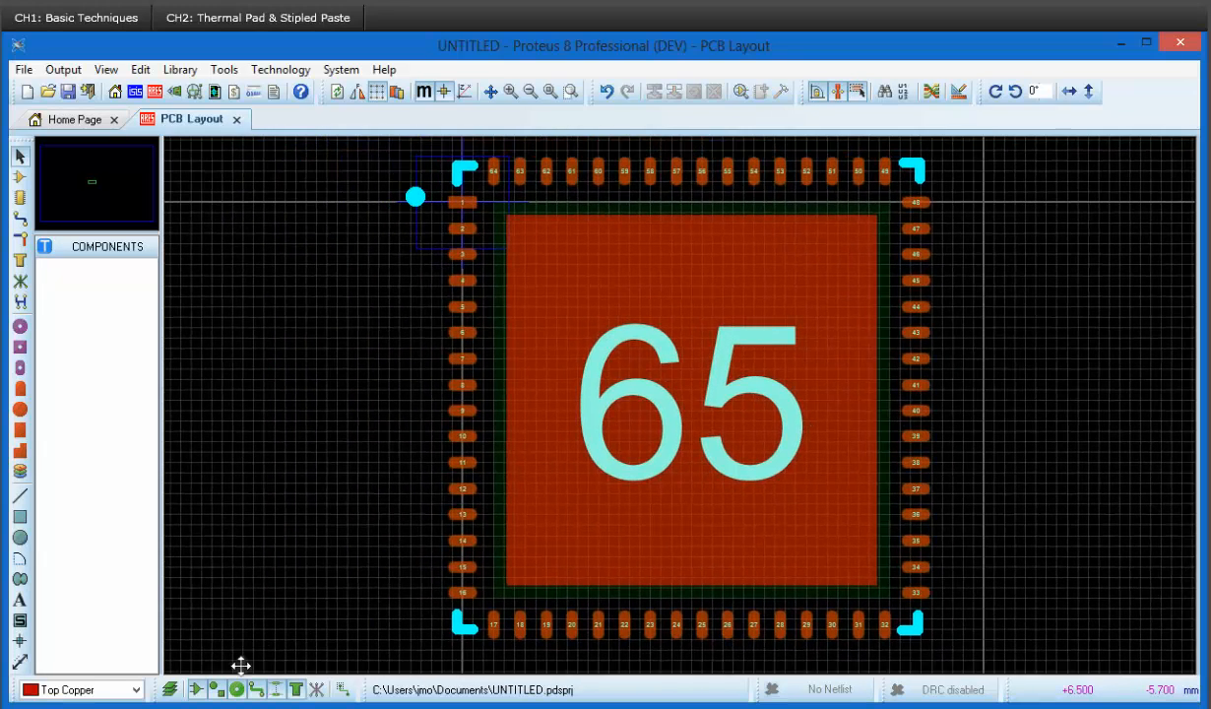
Step: Place a V40 via inside the thermal pad at the corner nearest pin 1
left_click(20, 239)
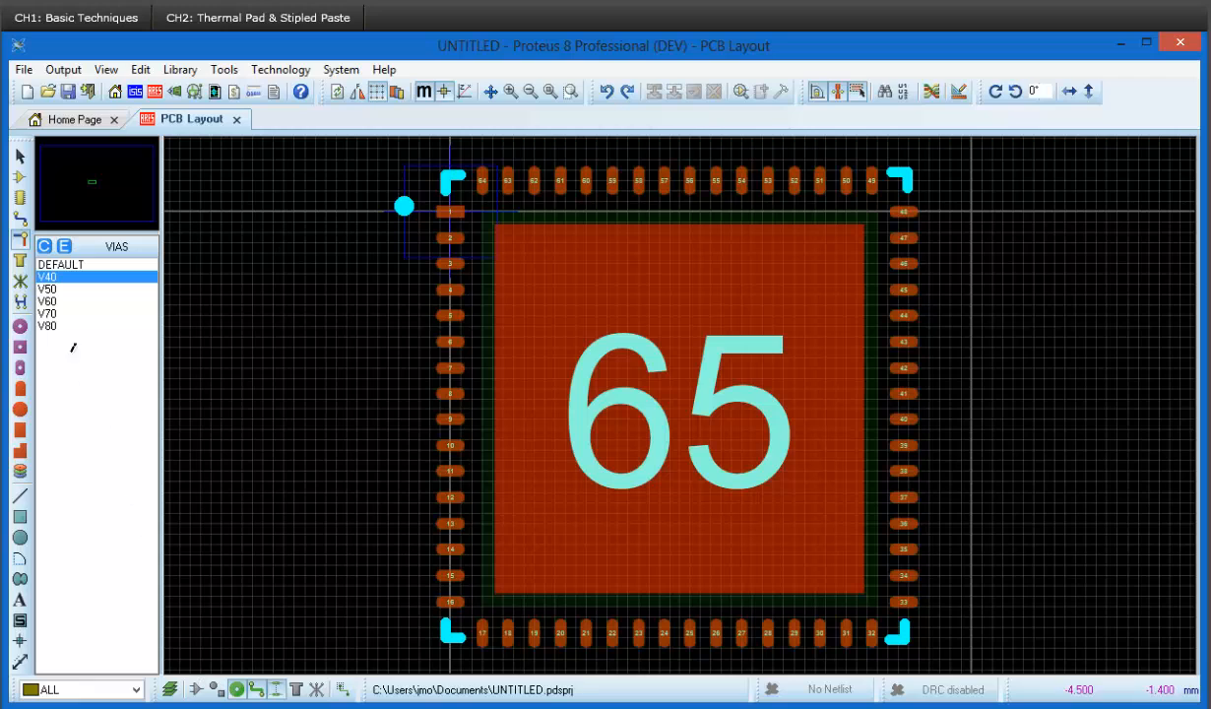
left_click(49, 277)
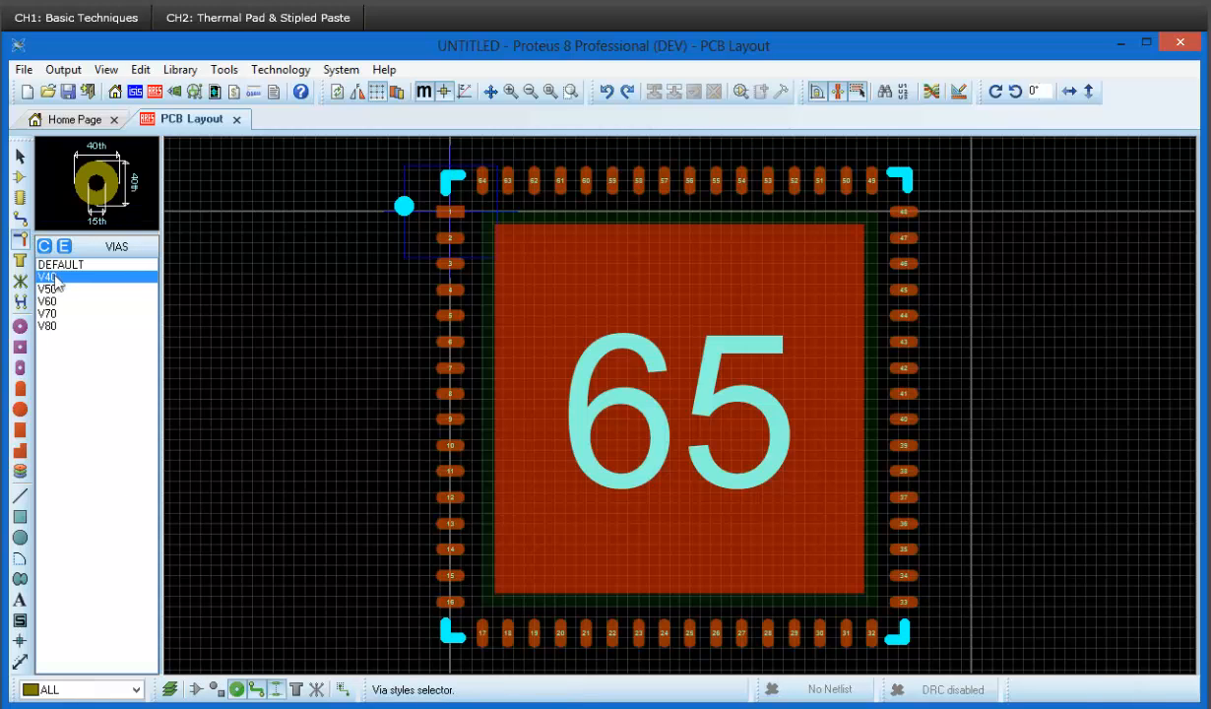
left_click(533, 262)
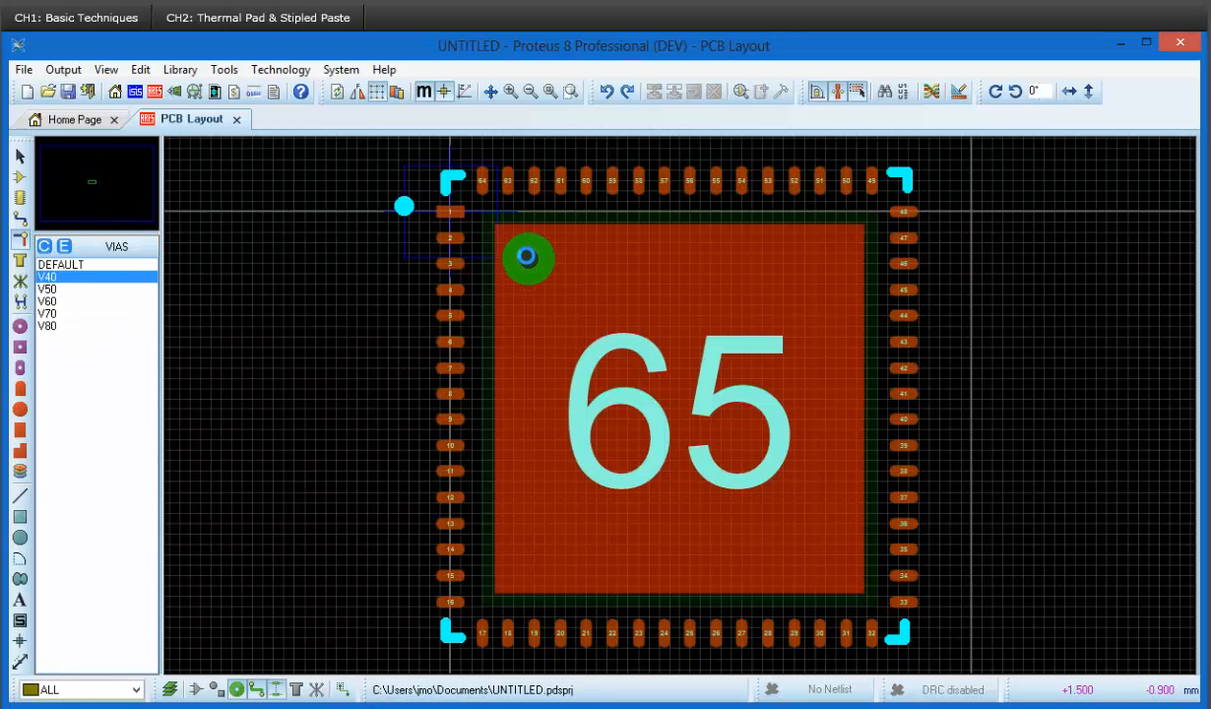
left_click(523, 253)
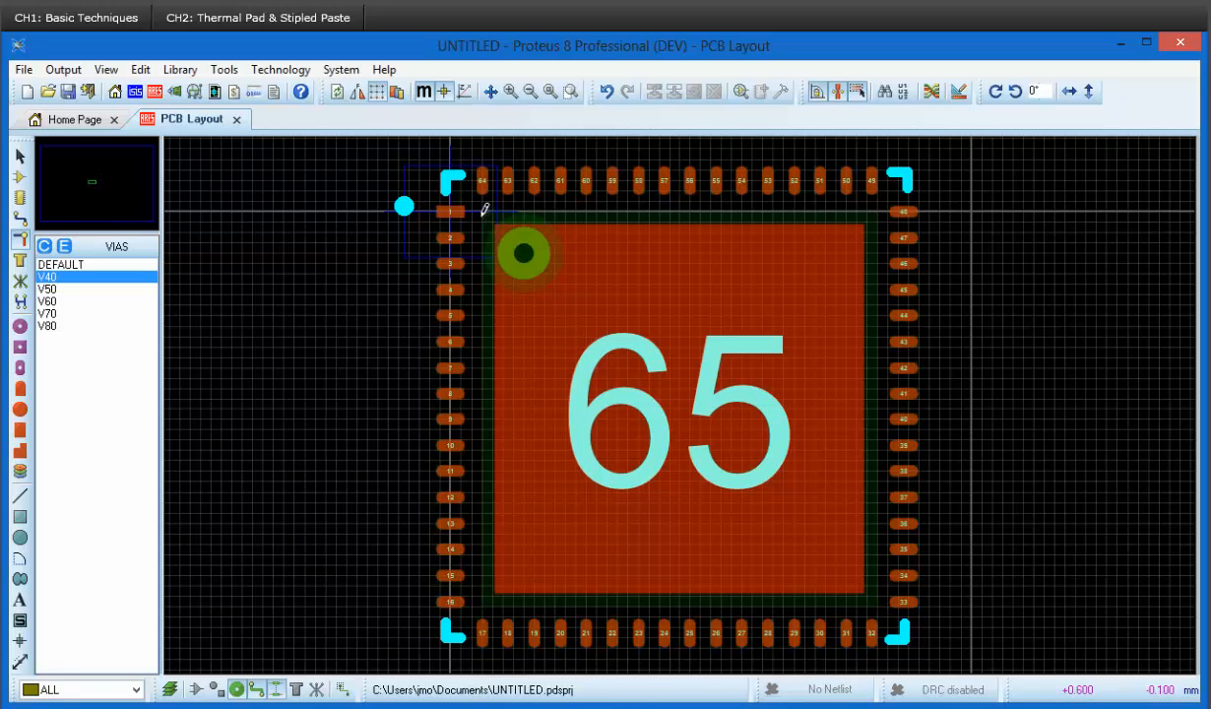
Step: Replicate the corner via 6 times with an X step of 39th to form a row across the thermal pad
left_click_drag(484, 211, 568, 295)
left_click(141, 69)
left_click(220, 261)
type("39th")
key("Tab")
key("Tab")
type("6")
key("Return")
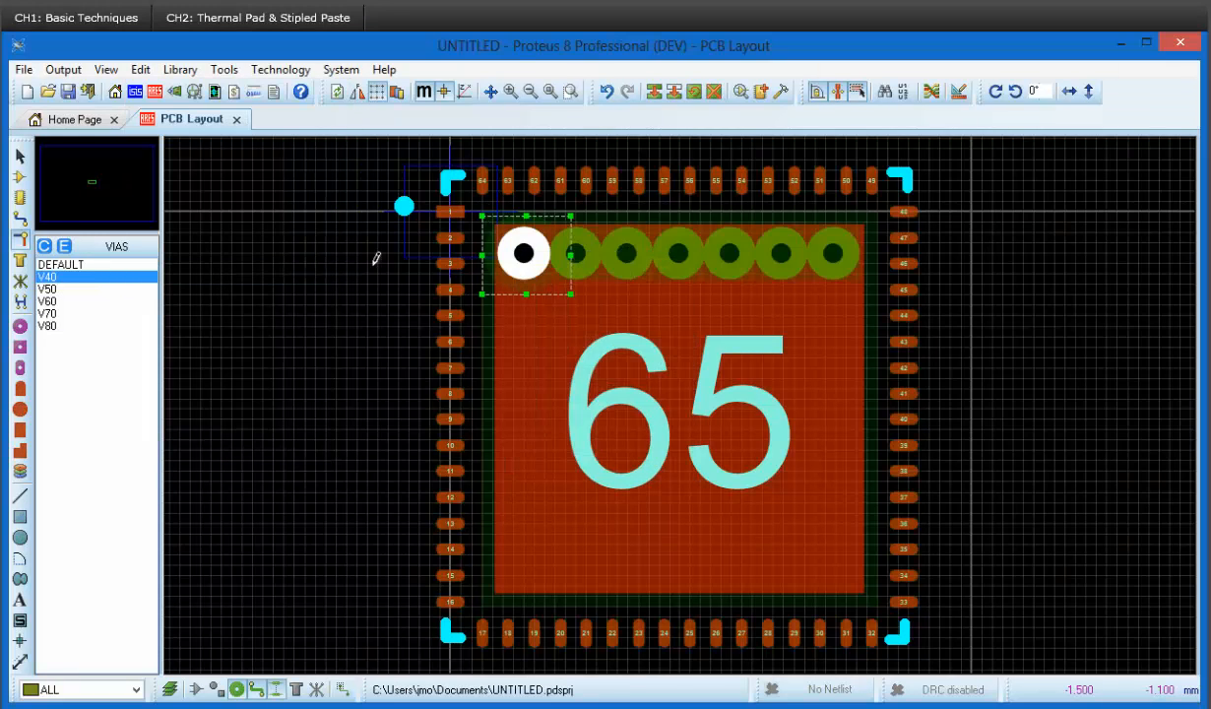
Step: Replicate the whole via row 6 times with a Y step of -39th to fill the thermal pad
left_click(725, 204)
left_click_drag(482, 196, 789, 282)
left_click(141, 69)
left_click(177, 269)
key("Tab")
type("-39th")
key("Return")
left_click(282, 300)
left_click(20, 156)
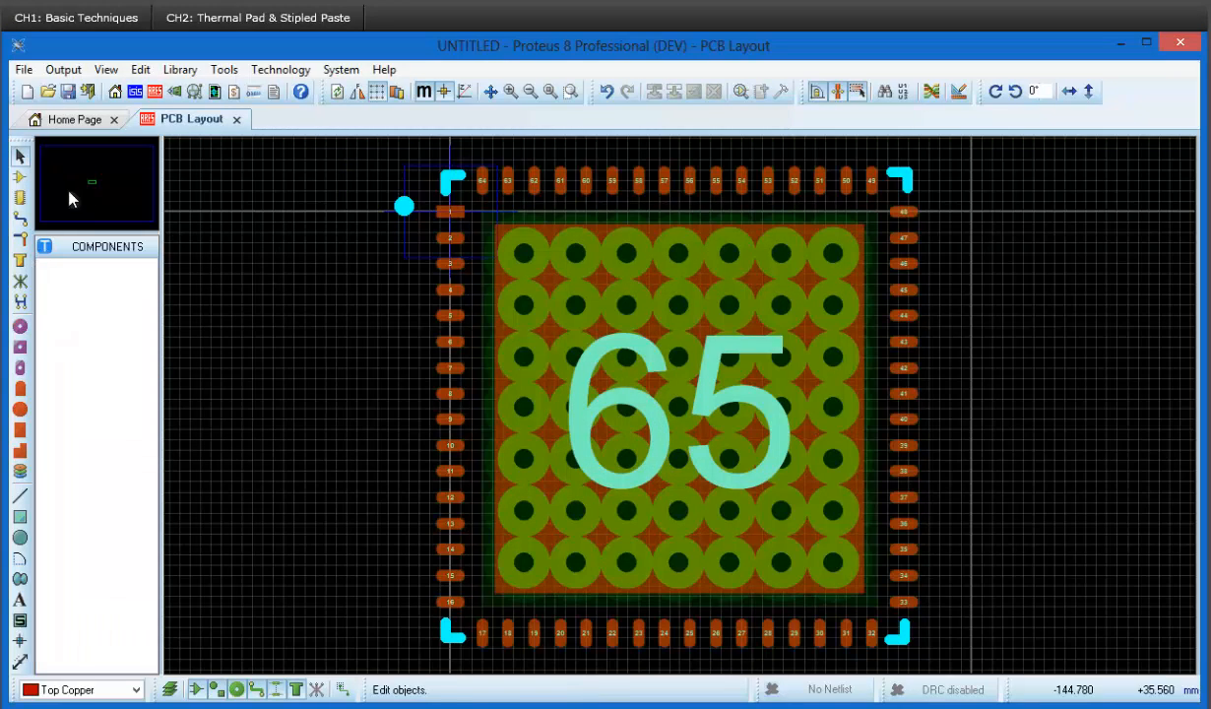
Step: Delete the nine vias where the second, fourth and sixth rows cross the second, fourth and sixth columns
right_click(777, 306)
right_click(778, 306)
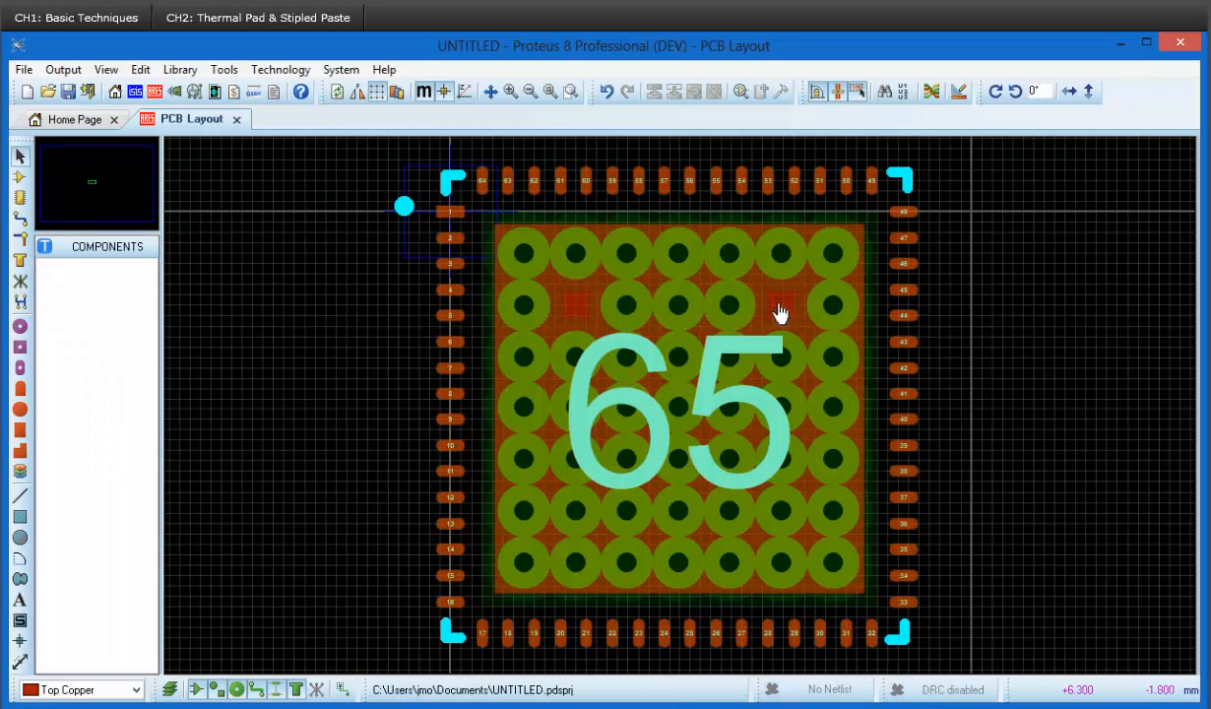
right_click(657, 298)
right_click(657, 298)
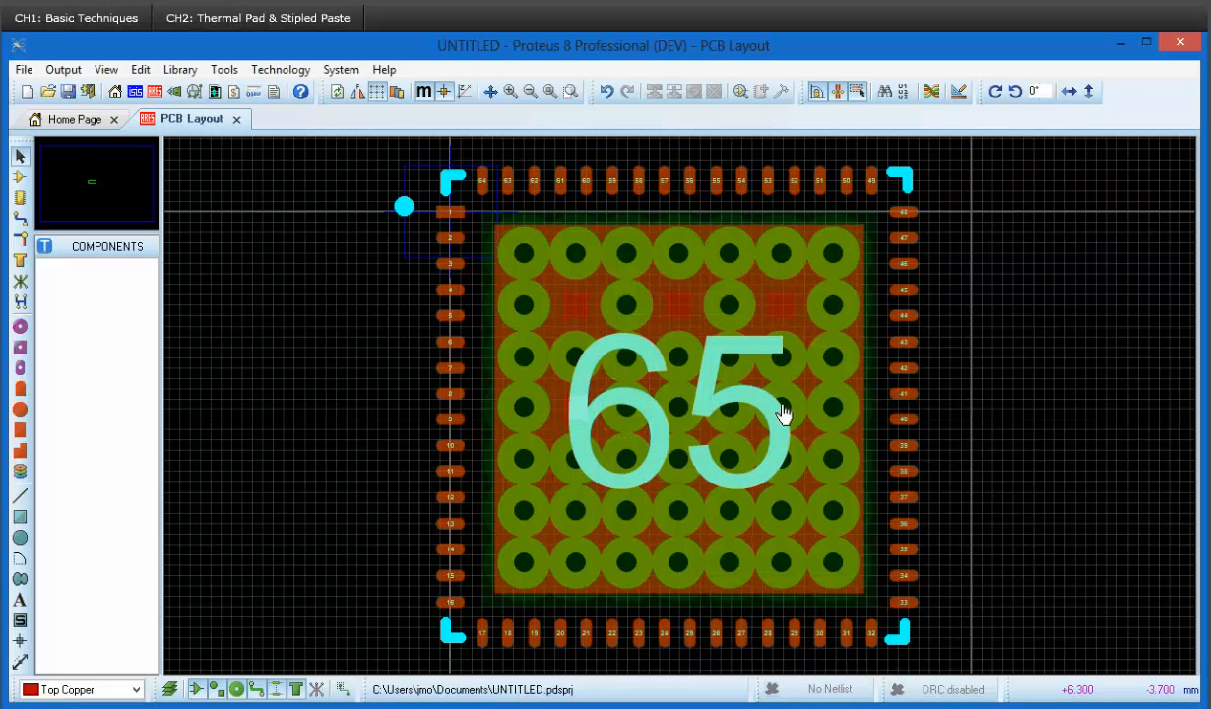
right_click(782, 516)
right_click(782, 516)
right_click(676, 507)
right_click(676, 508)
right_click(575, 514)
right_click(575, 514)
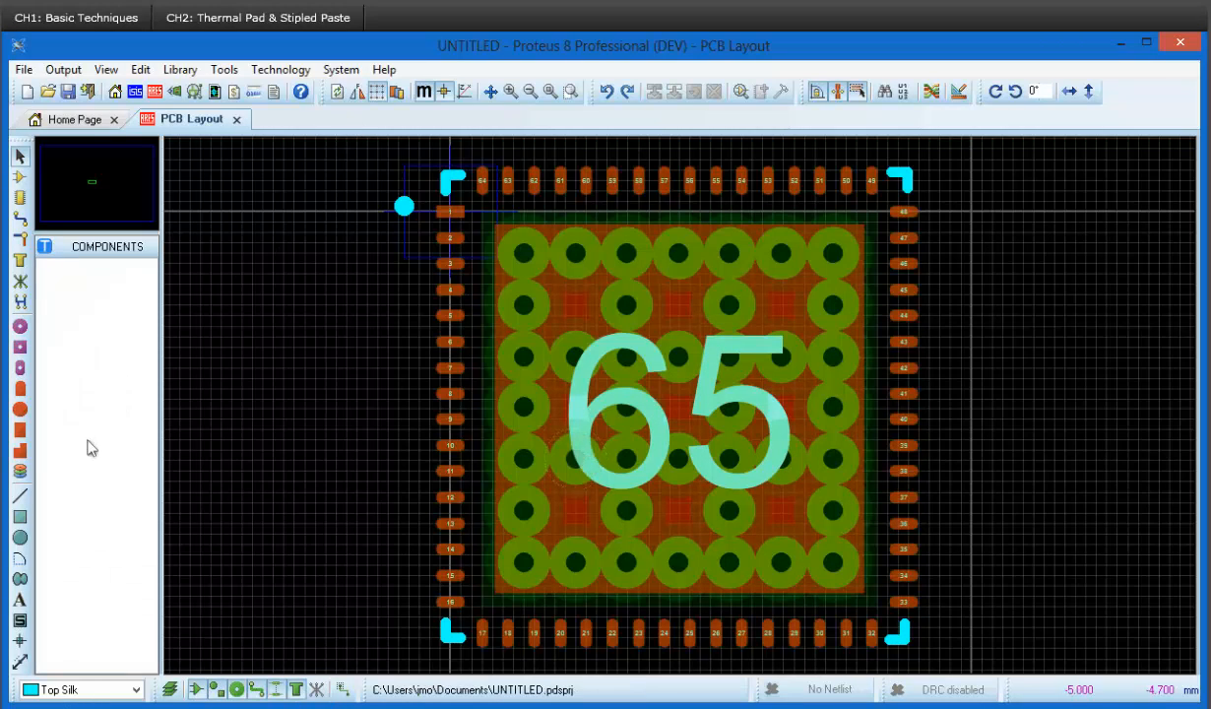
Step: Draw a 2D graphics box on the Top Mask layer over the first cleared via position near pins 4 and 5
left_click(21, 520)
left_click(23, 520)
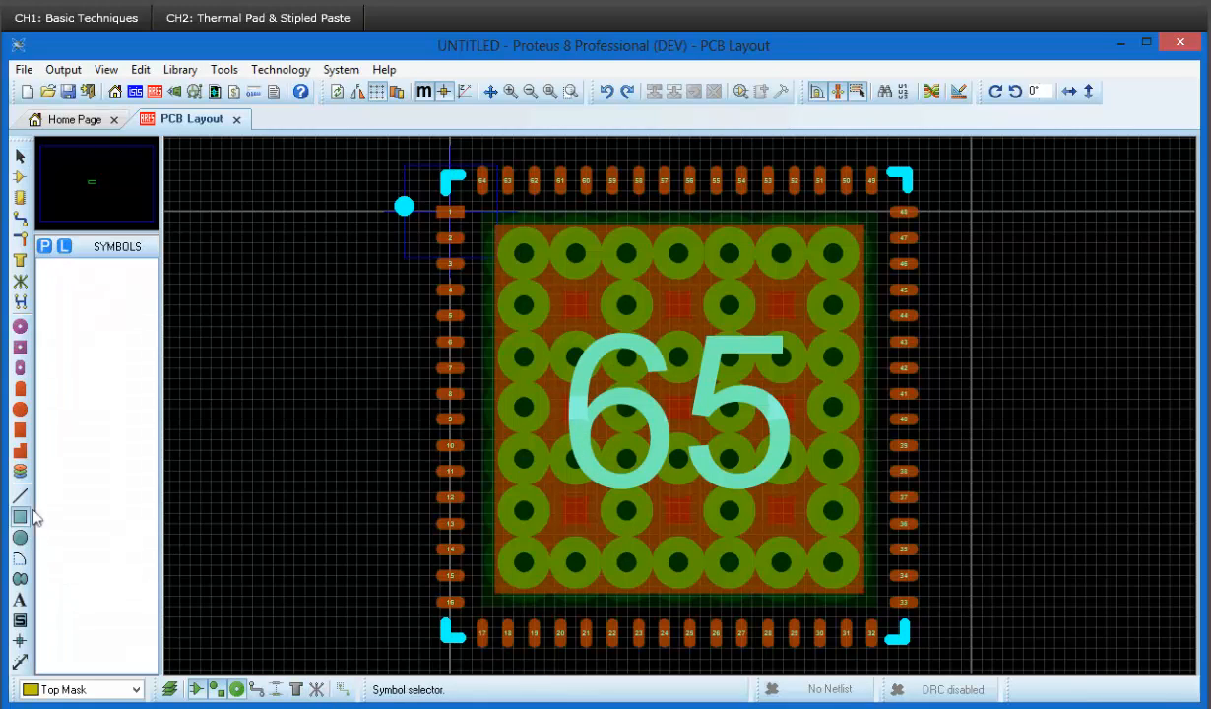
left_click(54, 695)
left_click(65, 693)
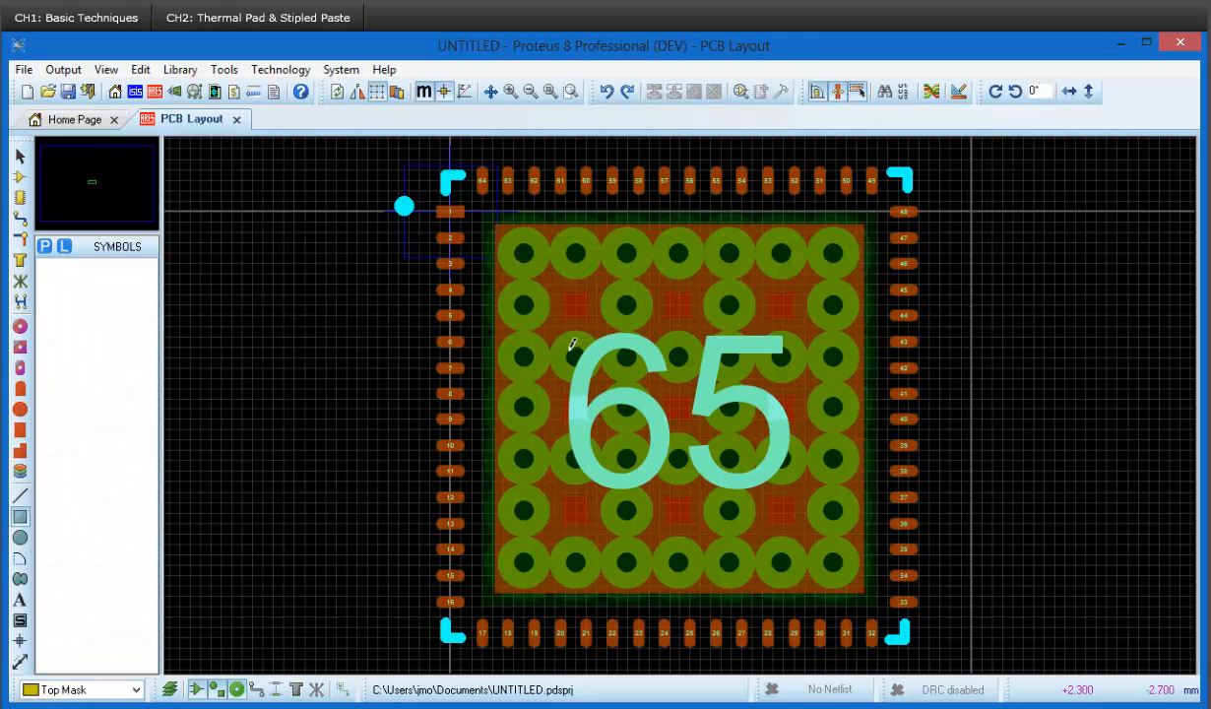
scroll(684, 393, "up", 5)
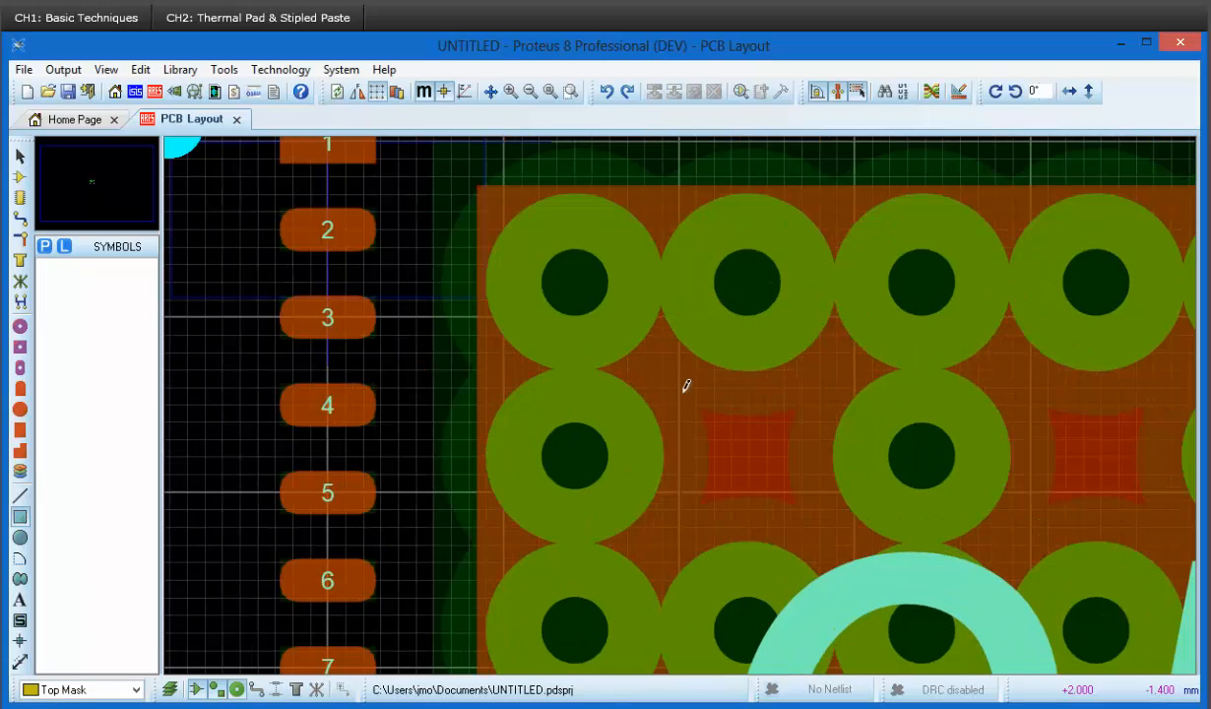
scroll(681, 375, "down", 2)
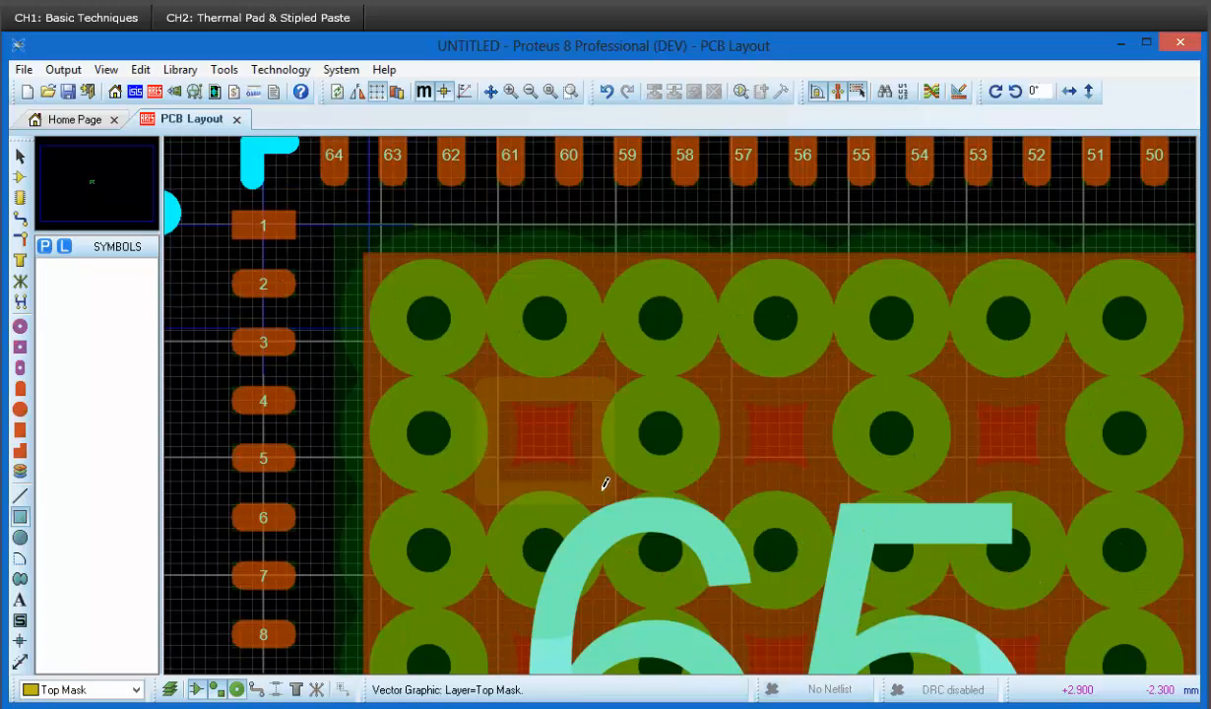
Step: Narrow the Top Mask box from both sides so it fits squarely between the neighbouring vias
left_click(19, 156)
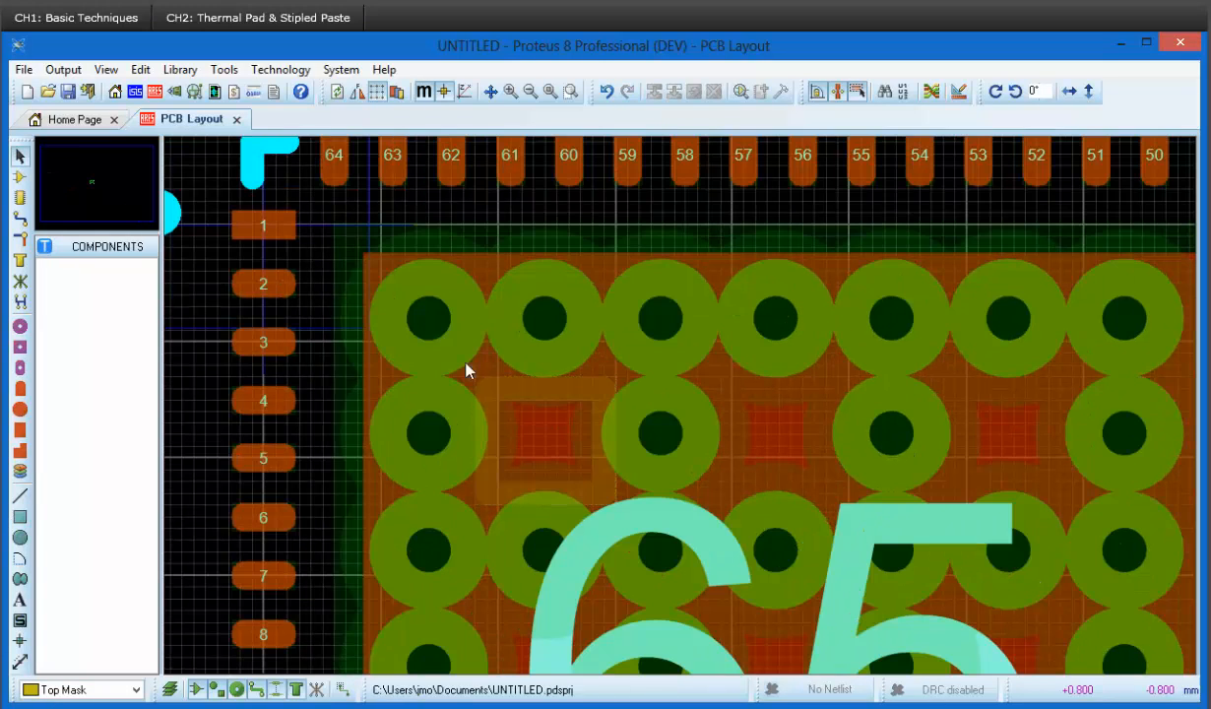
left_click(539, 489)
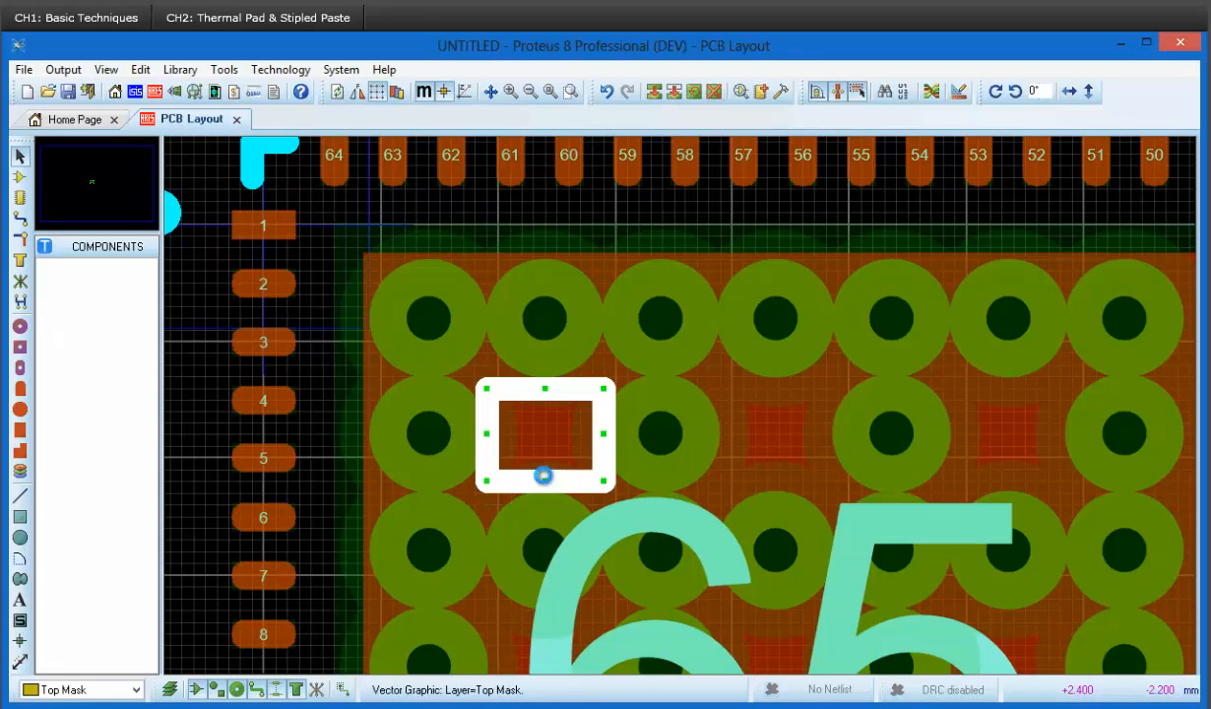
left_click_drag(484, 434, 497, 435)
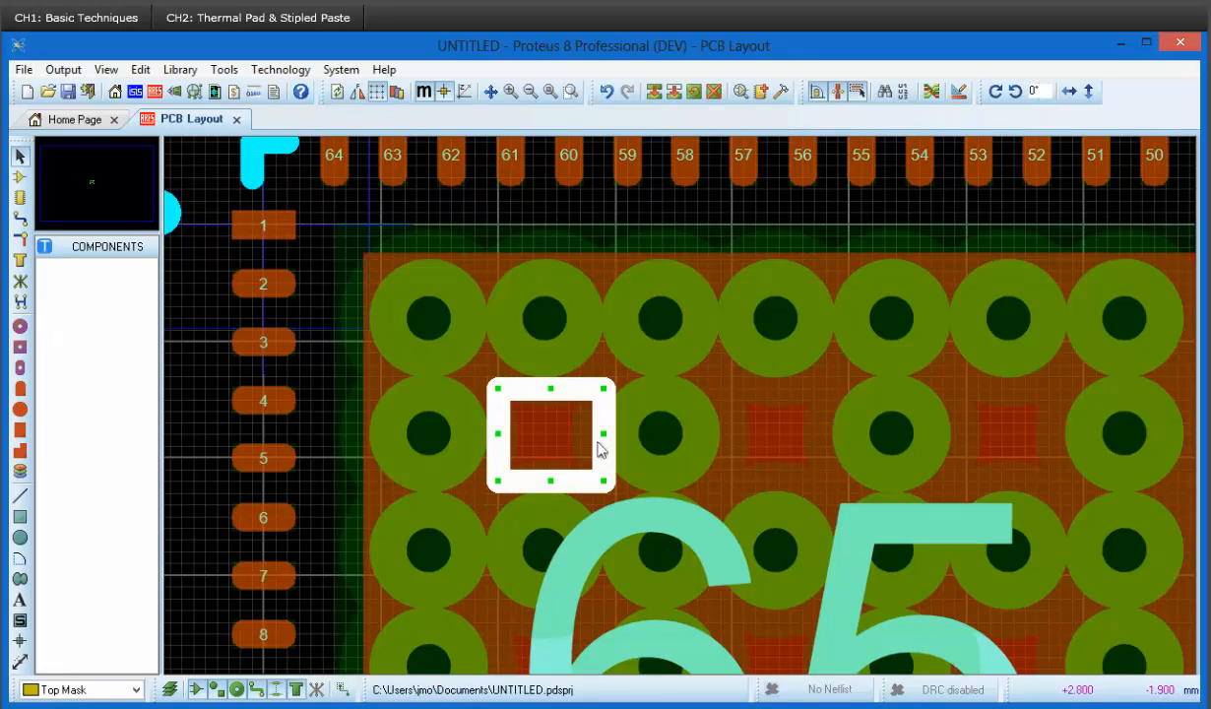
left_click_drag(601, 434, 588, 434)
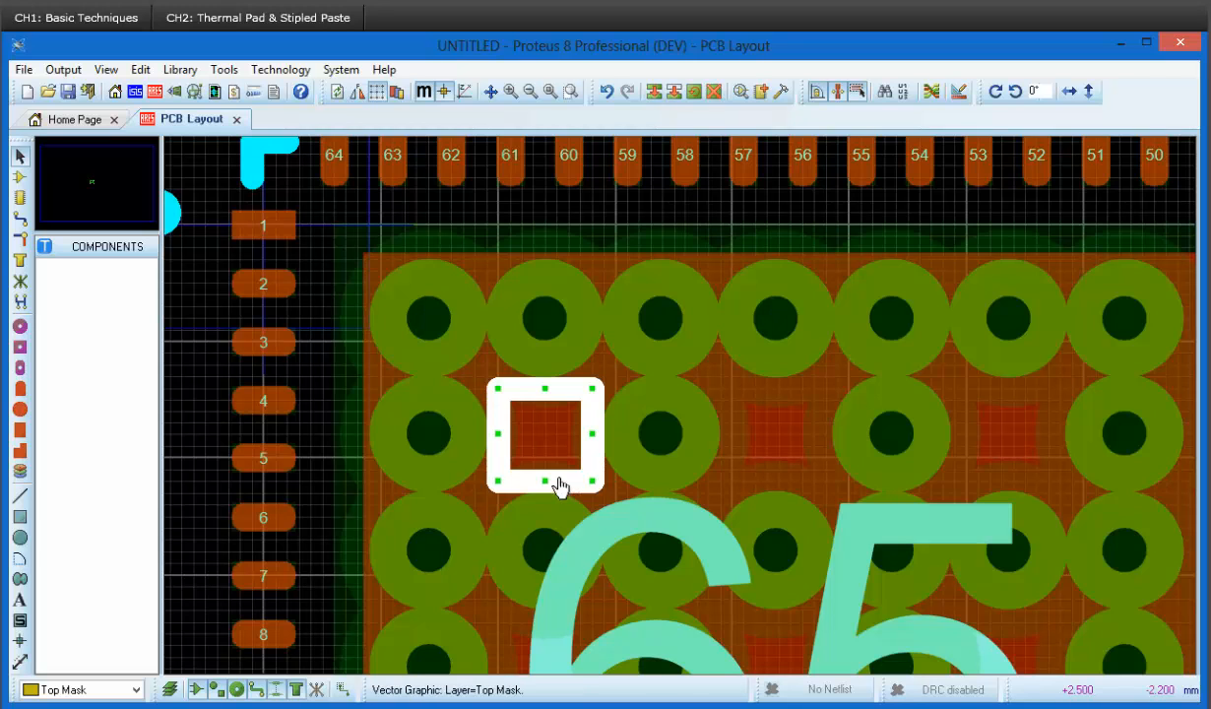
Step: Set the fill style of the Top Mask box to Solid for this graphic only
right_click(589, 476)
left_click(596, 501)
left_click(597, 378)
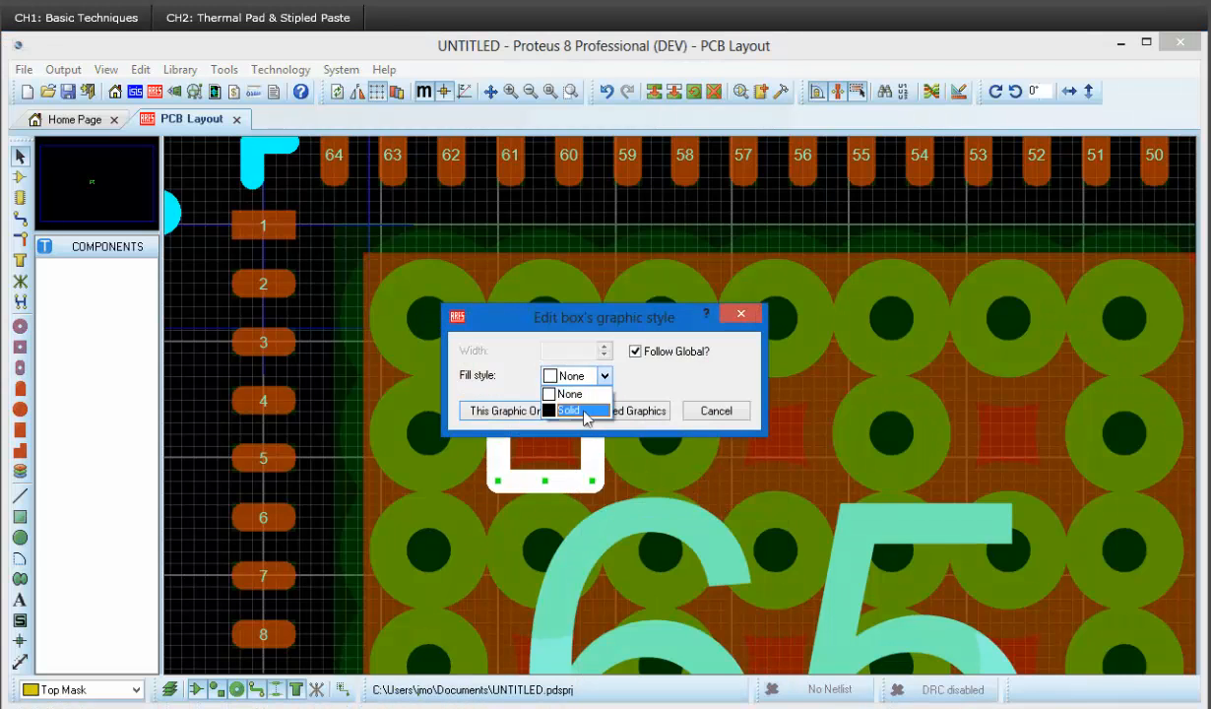
left_click(581, 413)
left_click(538, 413)
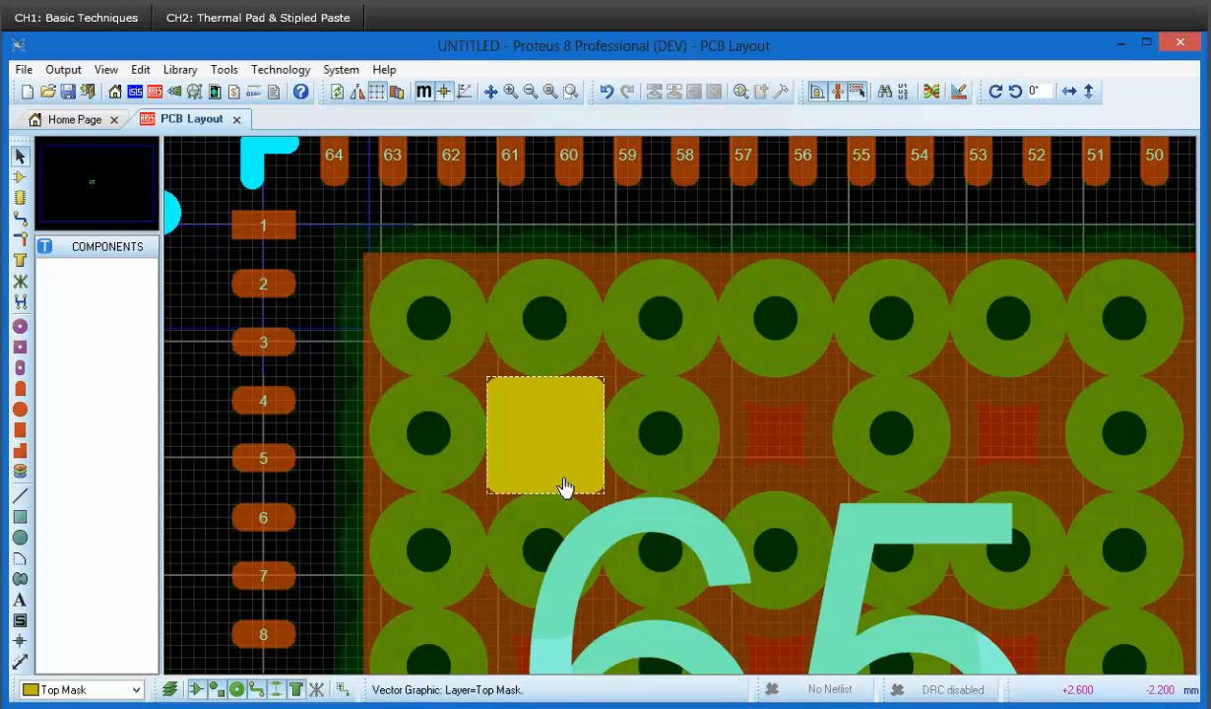
Step: Block copy the solid Top Mask square onto the other eight cleared via positions of the thermal pad
left_click(653, 90)
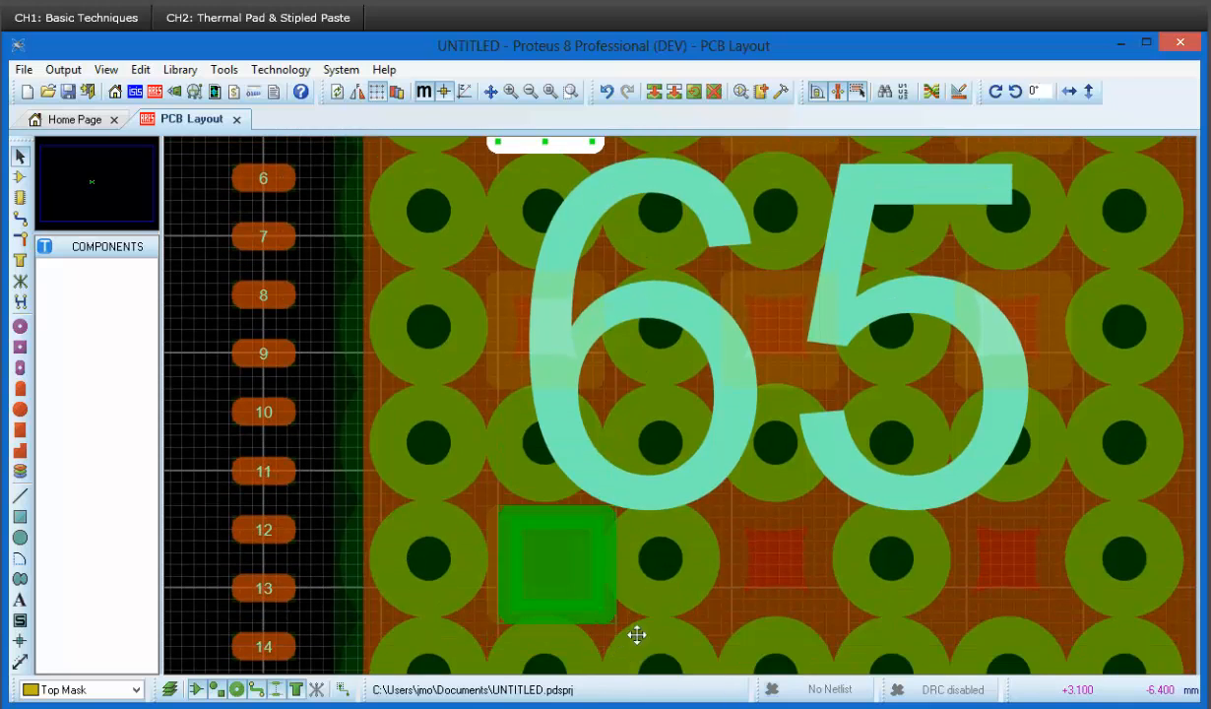
left_click(618, 635)
left_click(854, 633)
left_click(1087, 632)
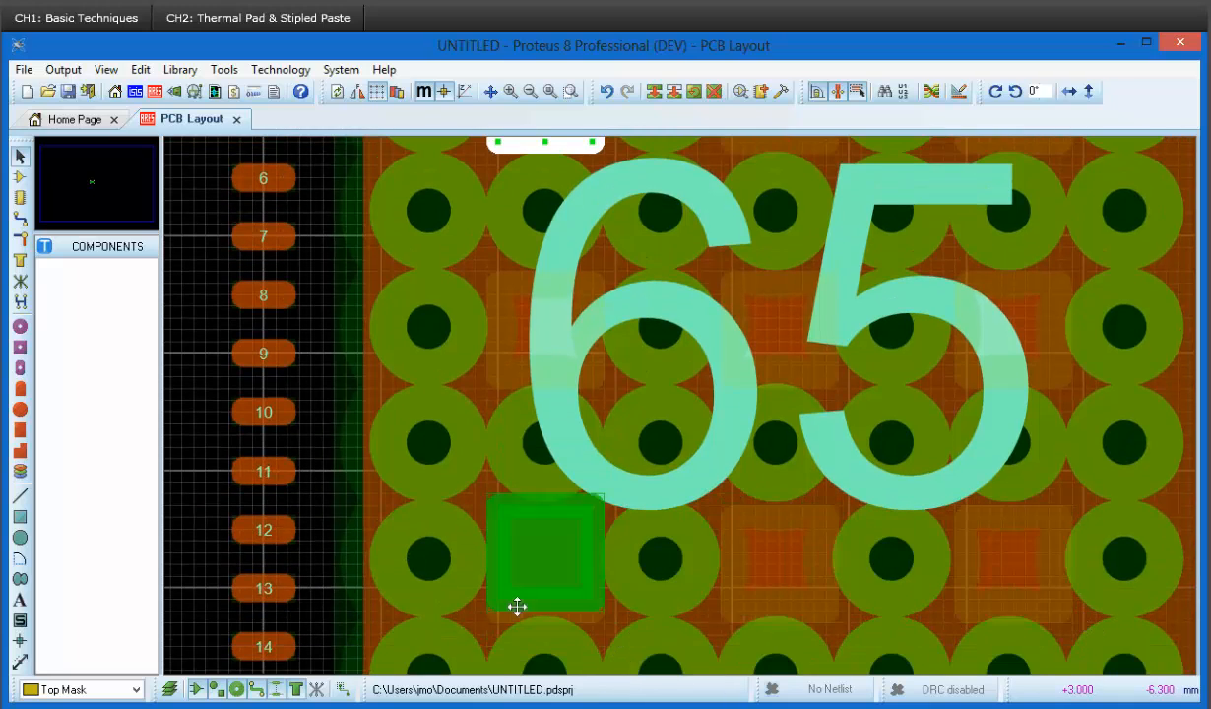
right_click(213, 534)
scroll(689, 590, "down", 1)
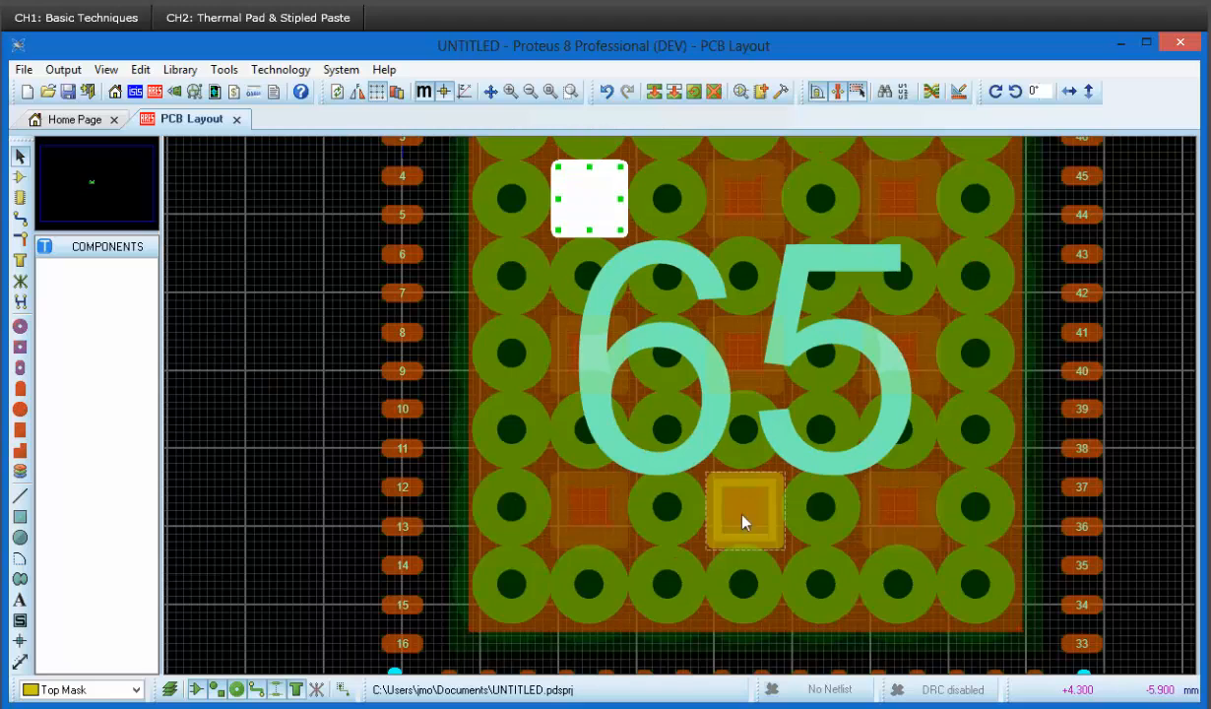
scroll(741, 522, "down", 1)
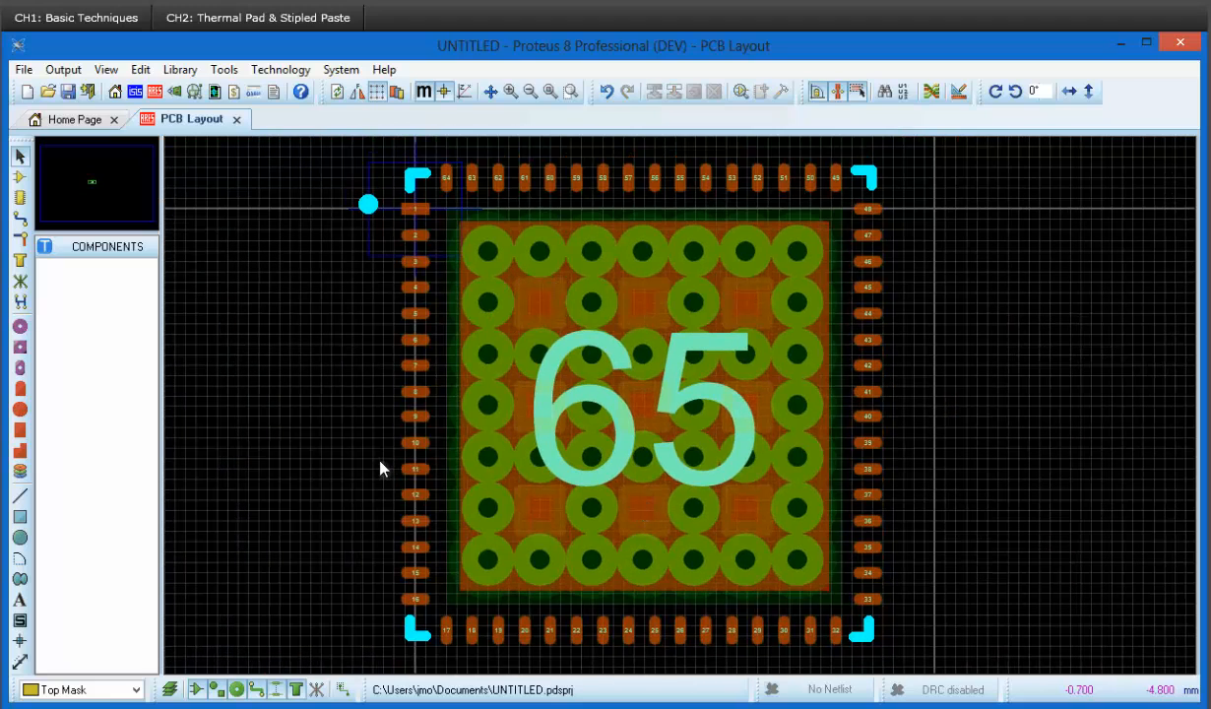
Step: Inspect the solder resist and paste shapes by varying the layers' thru-view opacity, and return the Solder Resist Layers opacity to low
key("ctrl+e")
left_click_drag(666, 74, 262, 103)
left_click(145, 132)
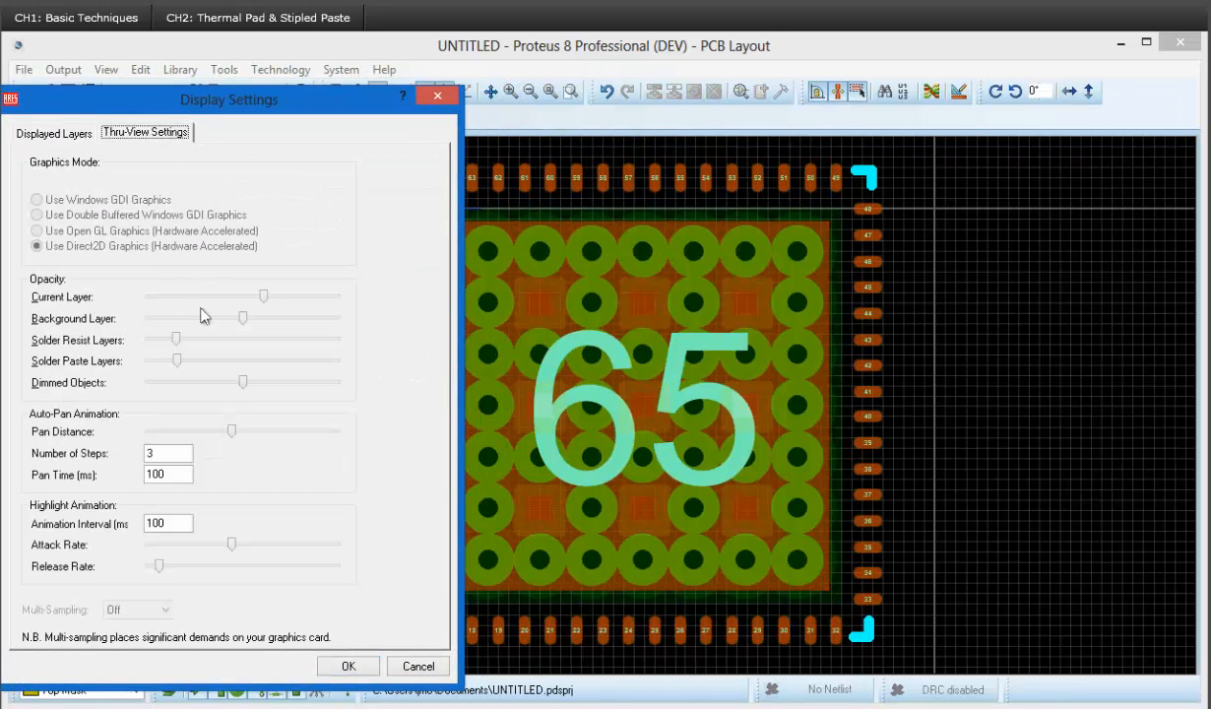
left_click_drag(177, 340, 335, 340)
mouse_move(179, 368)
left_mouse_down()
mouse_move(317, 379)
mouse_move(270, 365)
mouse_move(197, 369)
left_mouse_up()
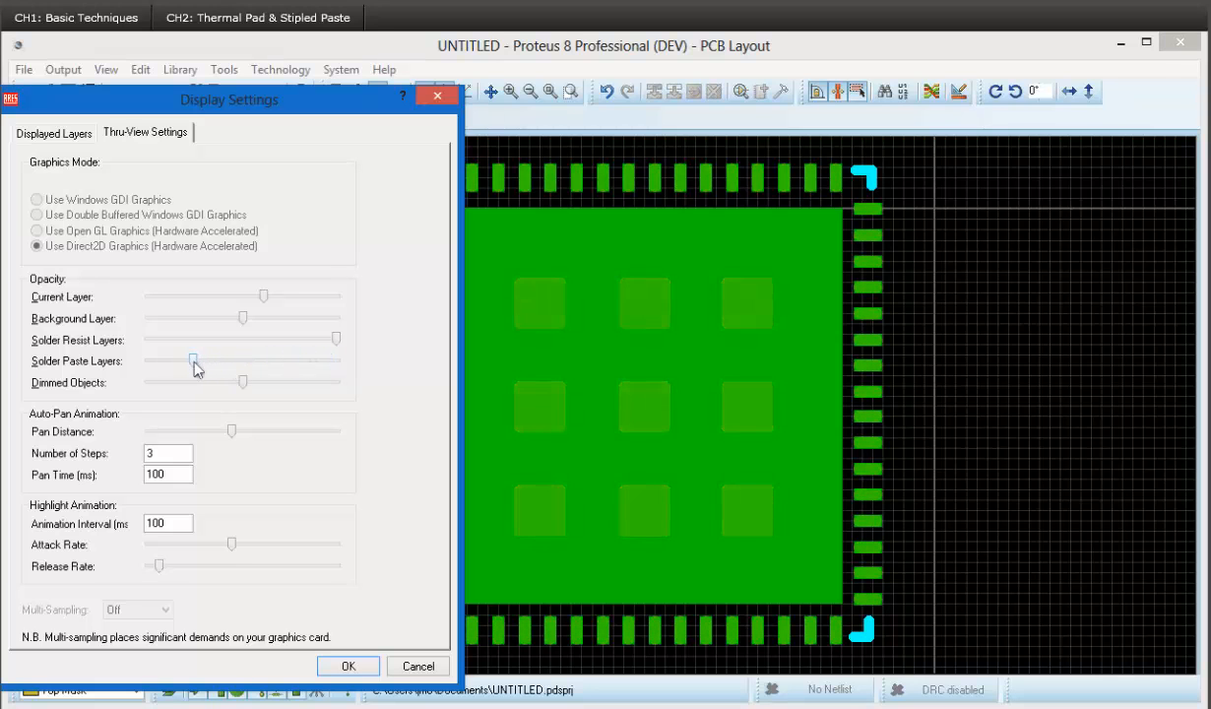
left_click_drag(333, 347, 172, 346)
left_click(366, 666)
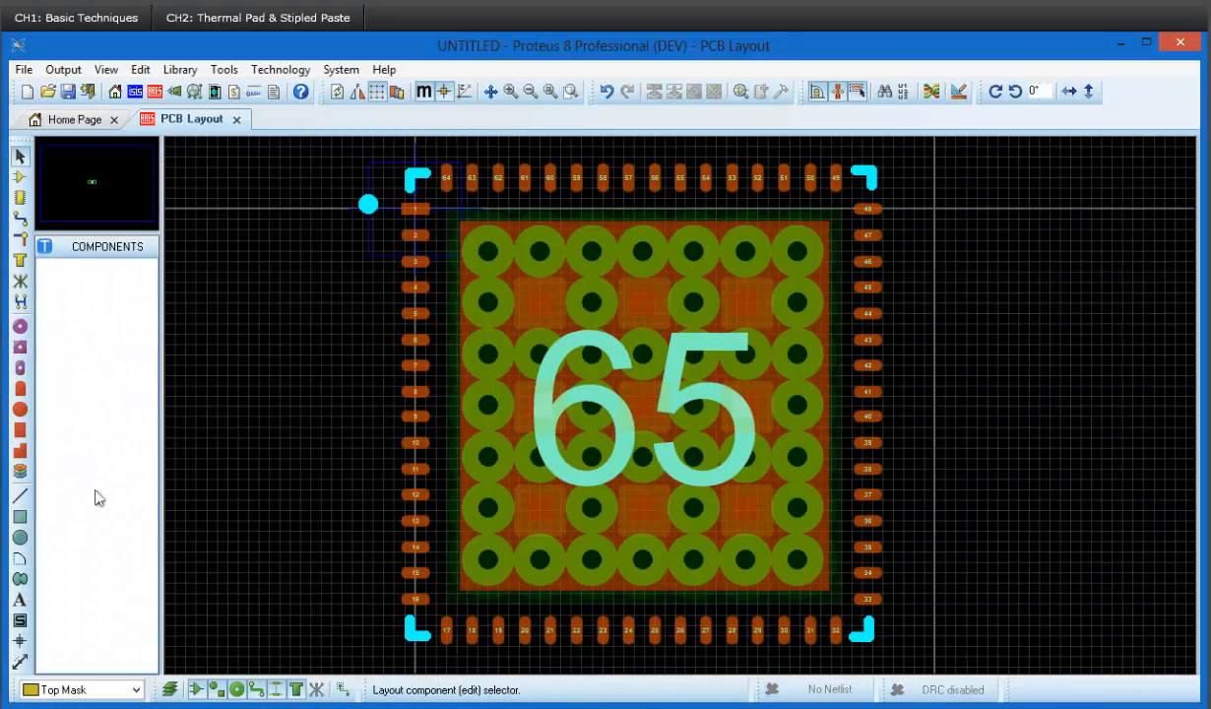
Step: Draw a rectangular board outline on the Board Edge layer around the whole footprint, leaving a margin on every side
left_click(131, 689)
left_click(67, 671)
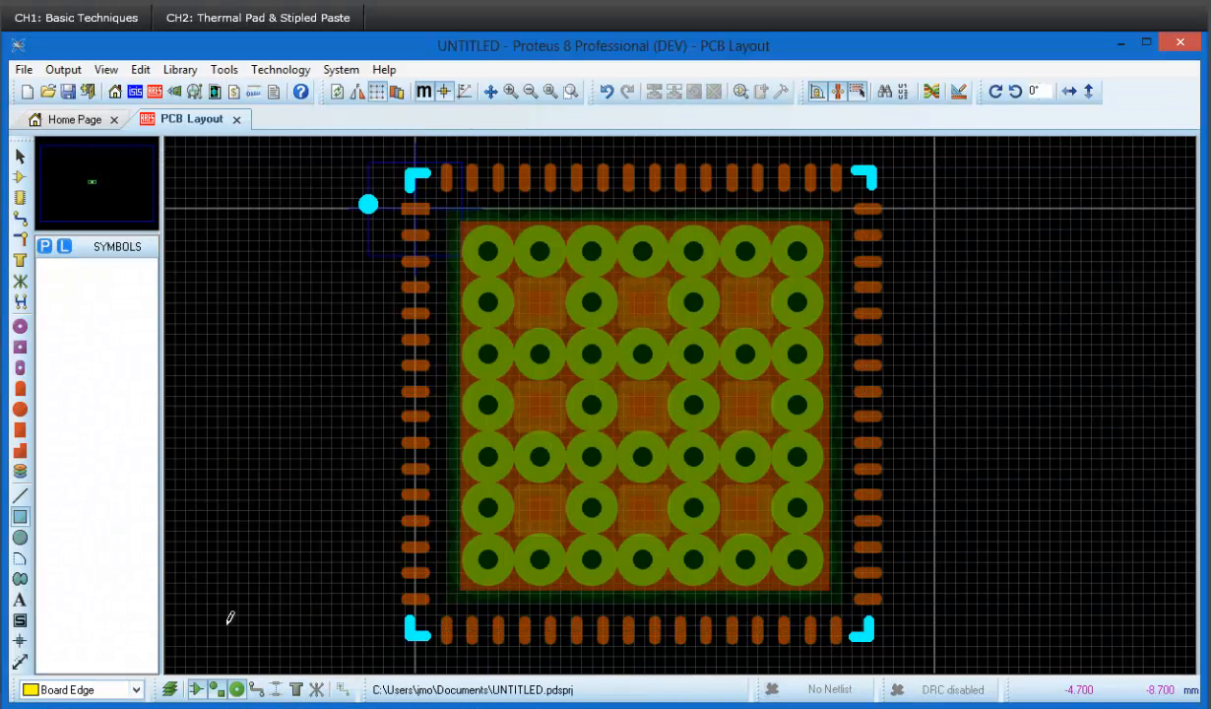
scroll(314, 233, "down", 1)
left_click_drag(377, 193, 972, 626)
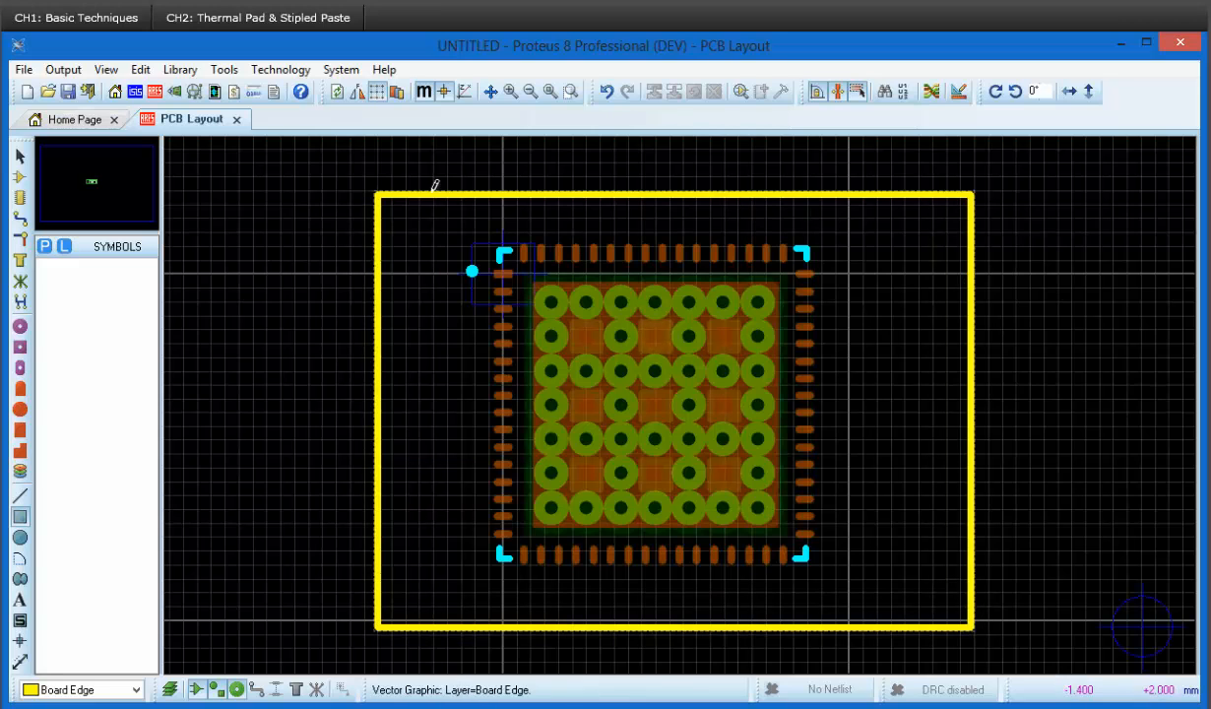
Step: Examine the footprint's thermal pad, via holes and paste squares in the 3D Visualizer from above, and close the 3D view
left_click(174, 91)
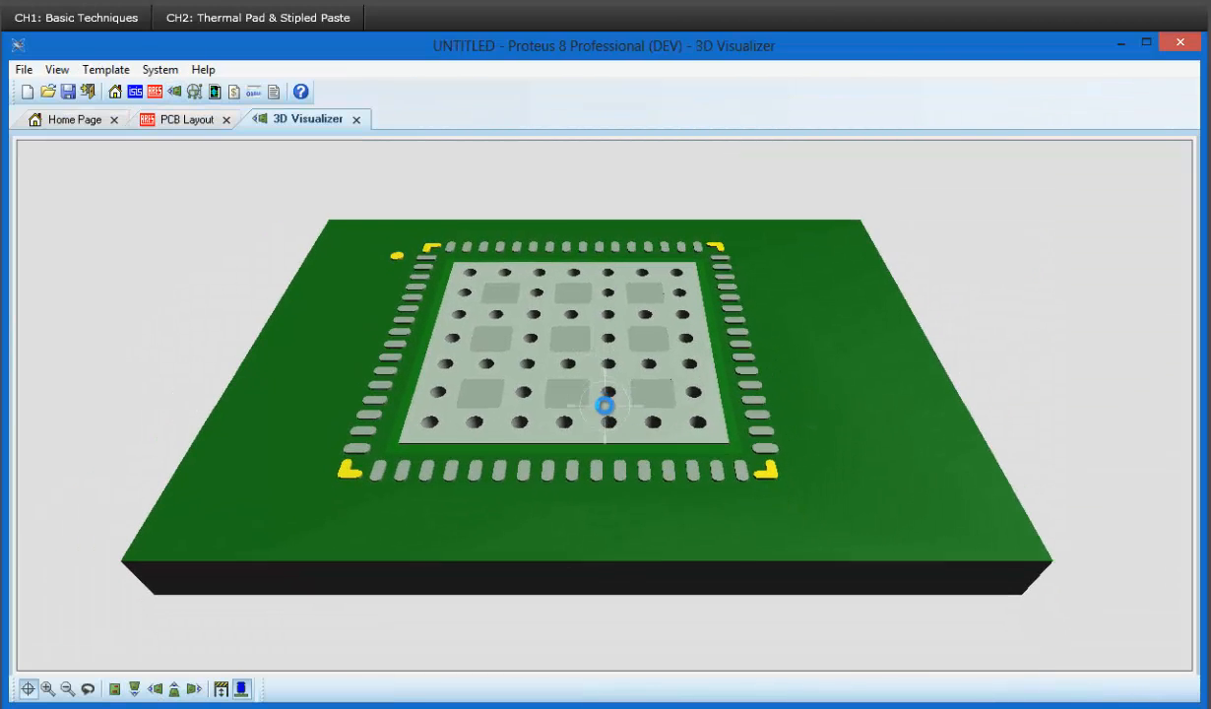
scroll(605, 405, "up", 1)
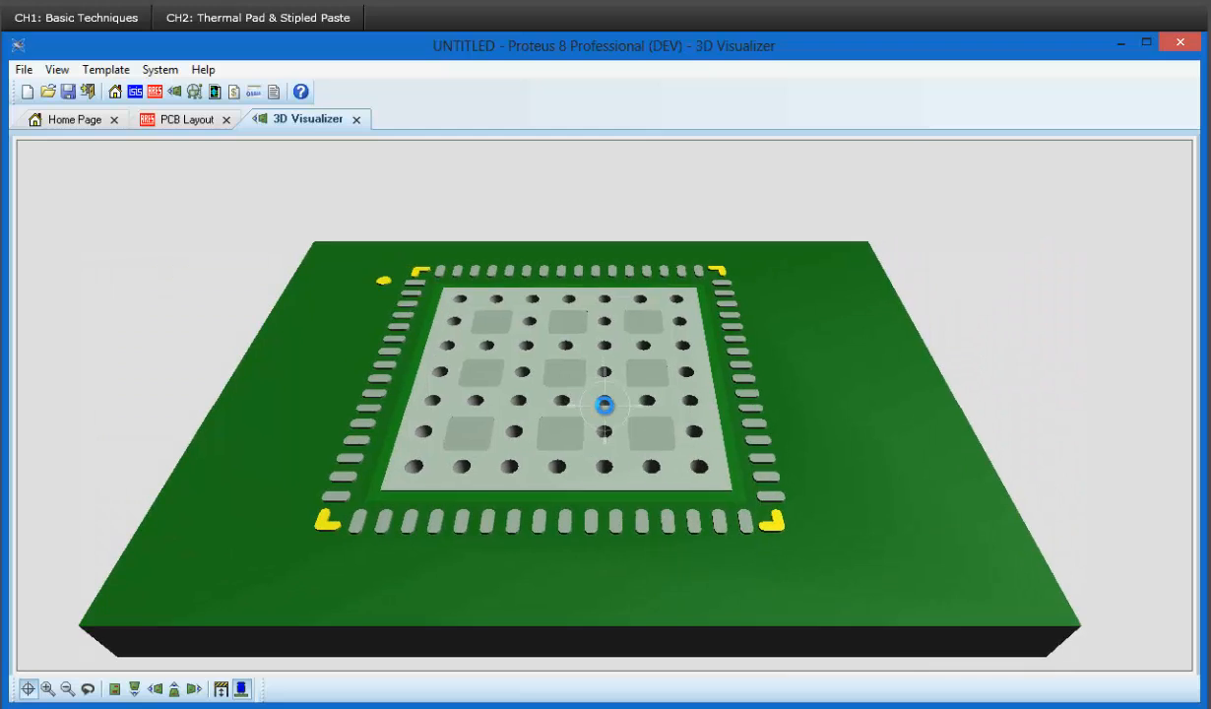
left_click_drag(604, 404, 604, 404)
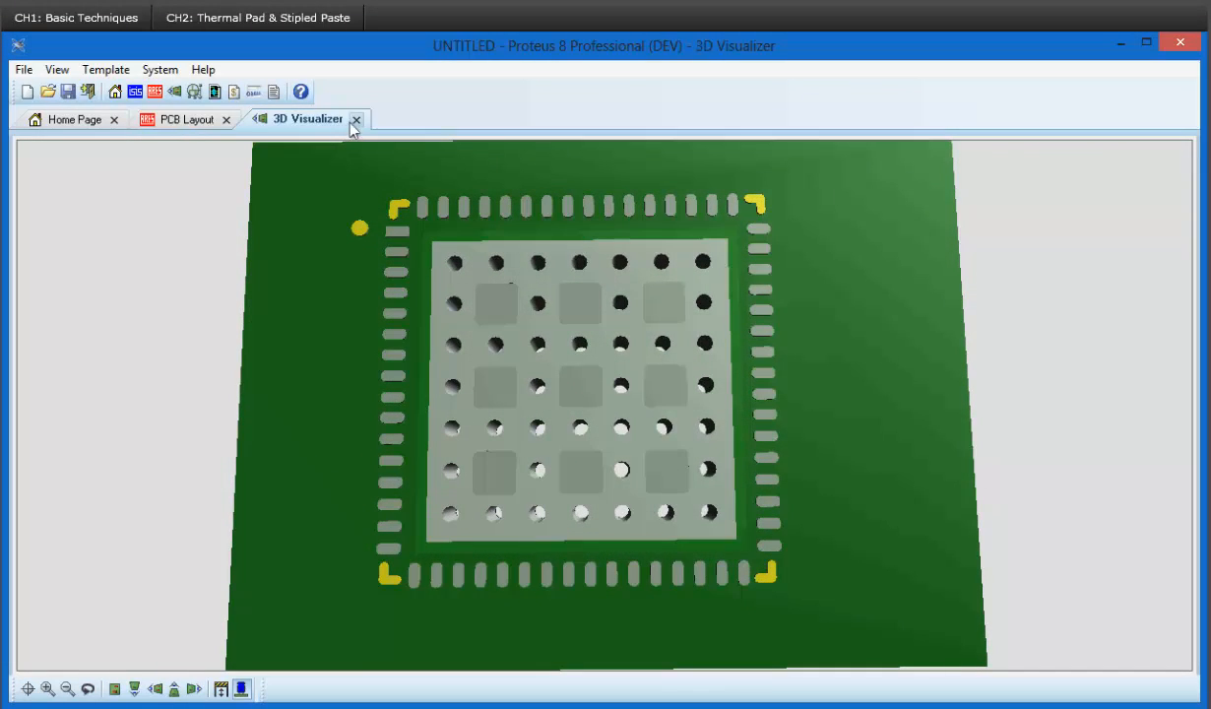
left_click(356, 119)
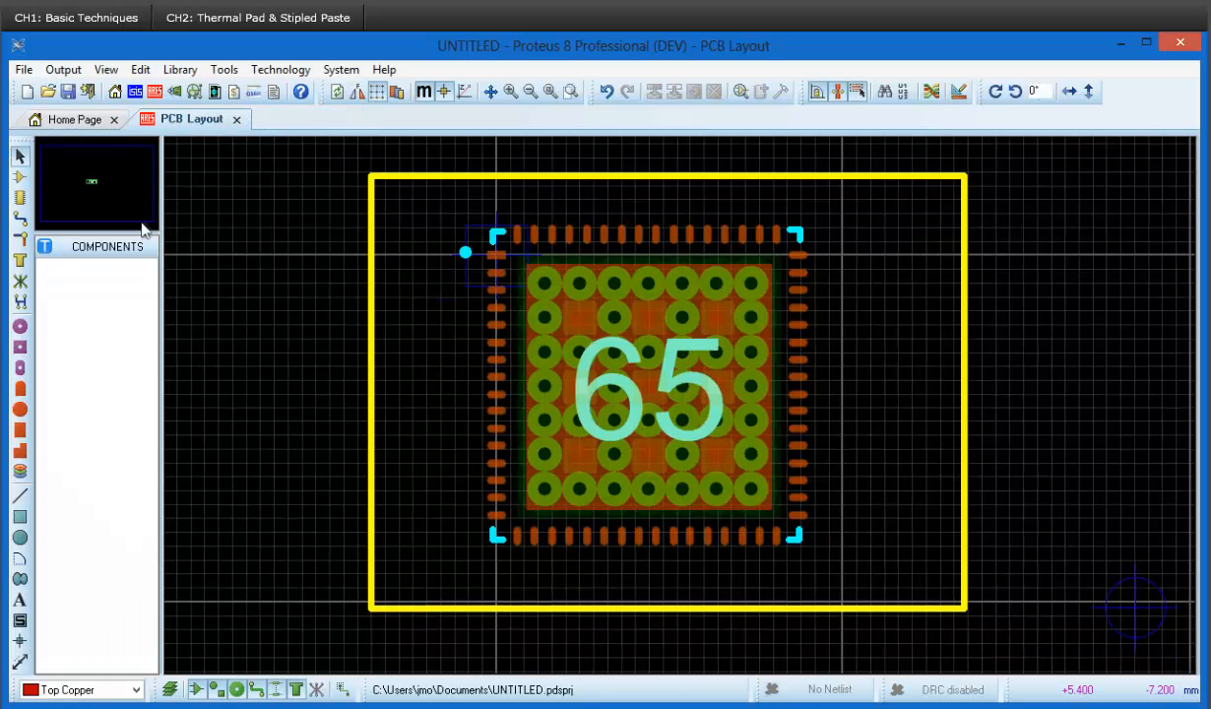
Step: Place an ORIGIN marker on the Top Silk layer at the centre of the thermal pad
left_click(20, 639)
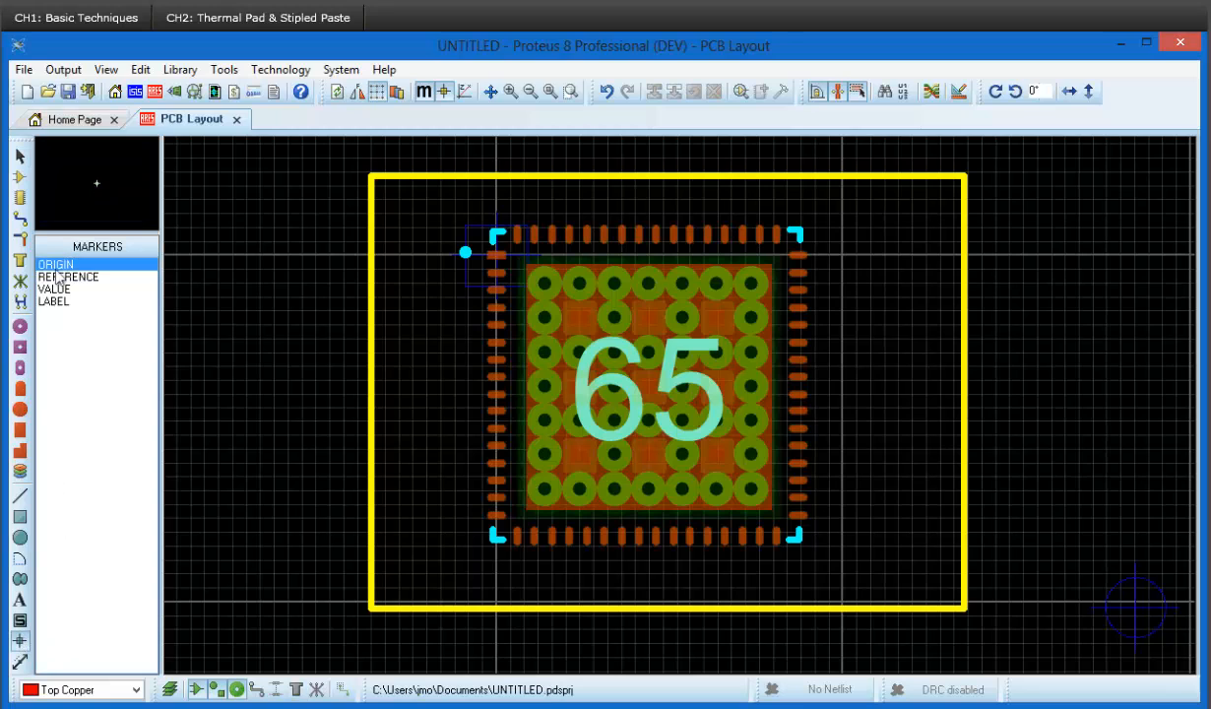
left_click(136, 689)
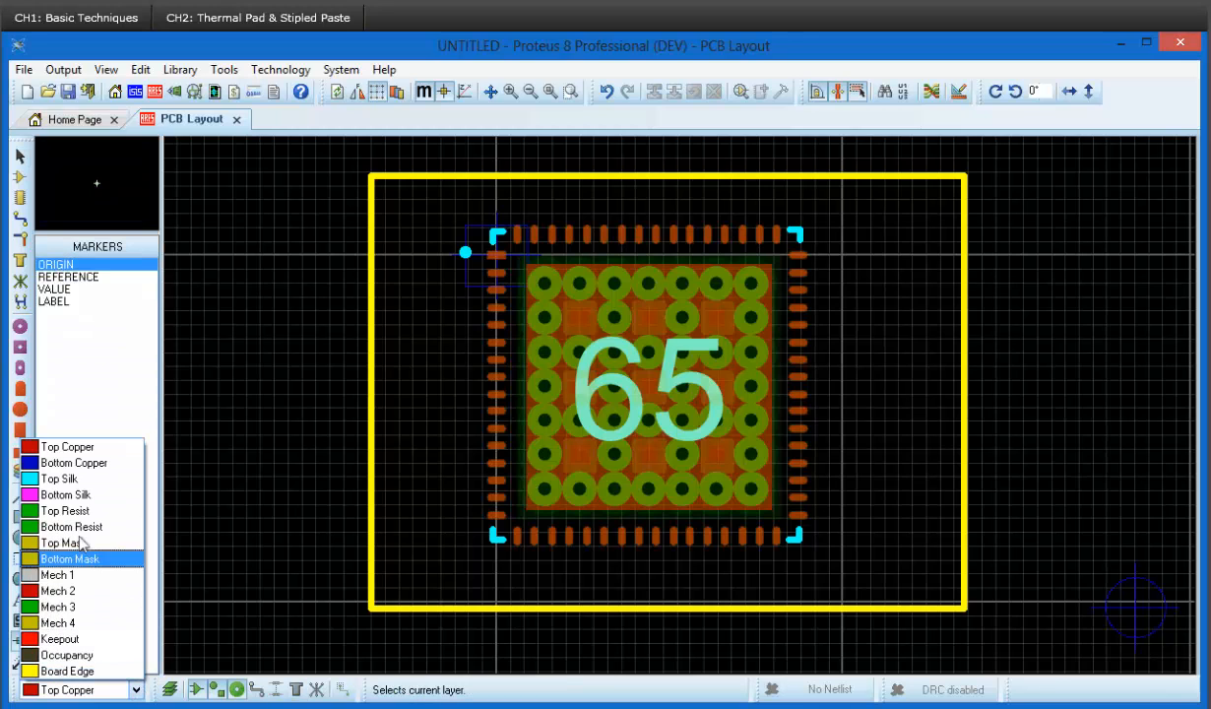
left_click(67, 479)
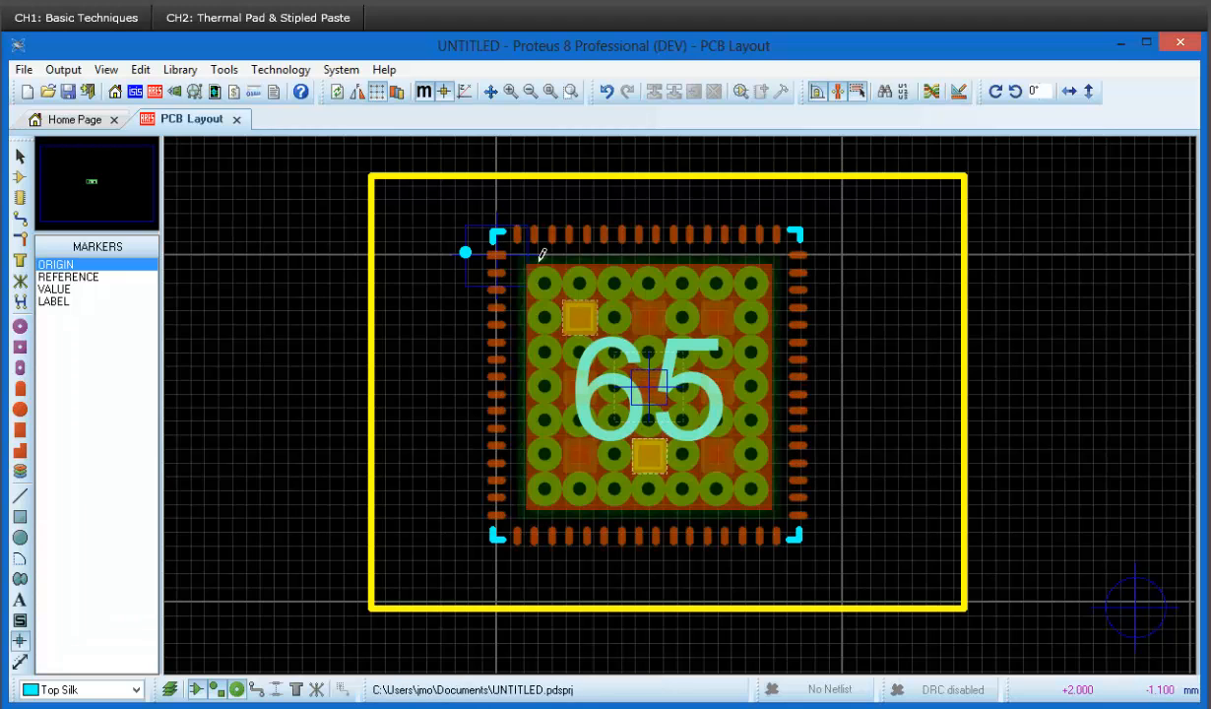
left_click(446, 197)
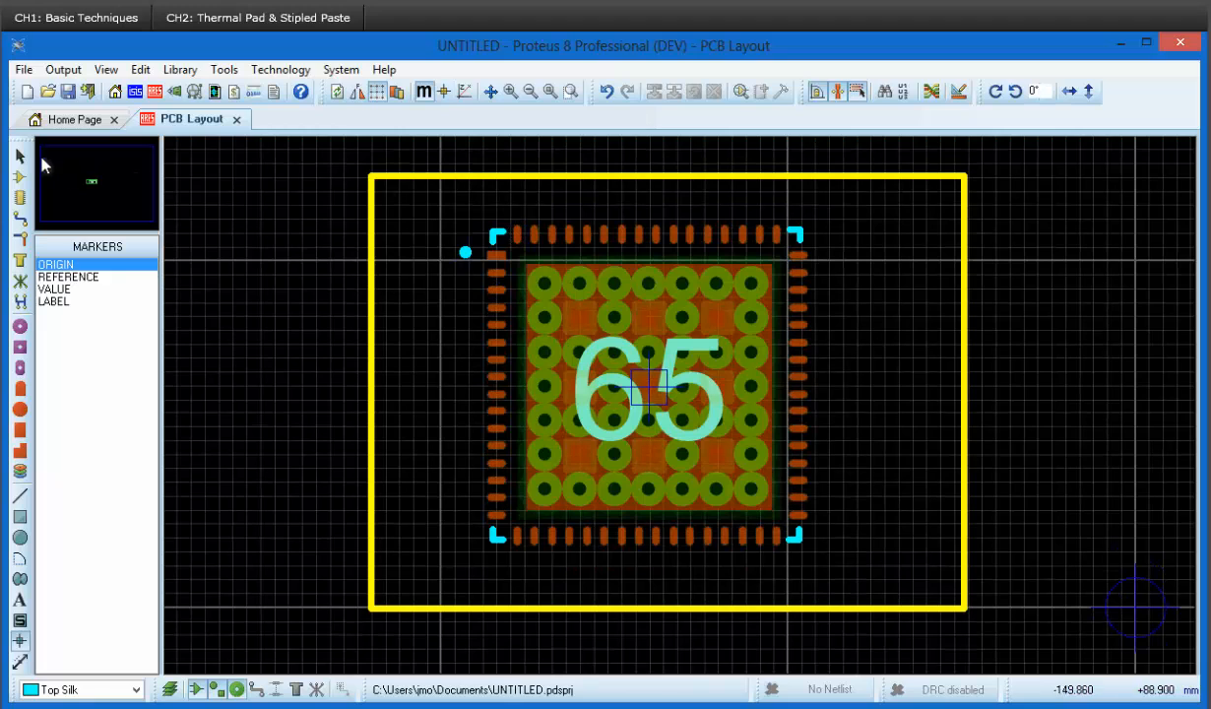
Step: Select the complete footprint with its silkscreen markings, excluding the board outline, and start Make Package for it
left_click(20, 156)
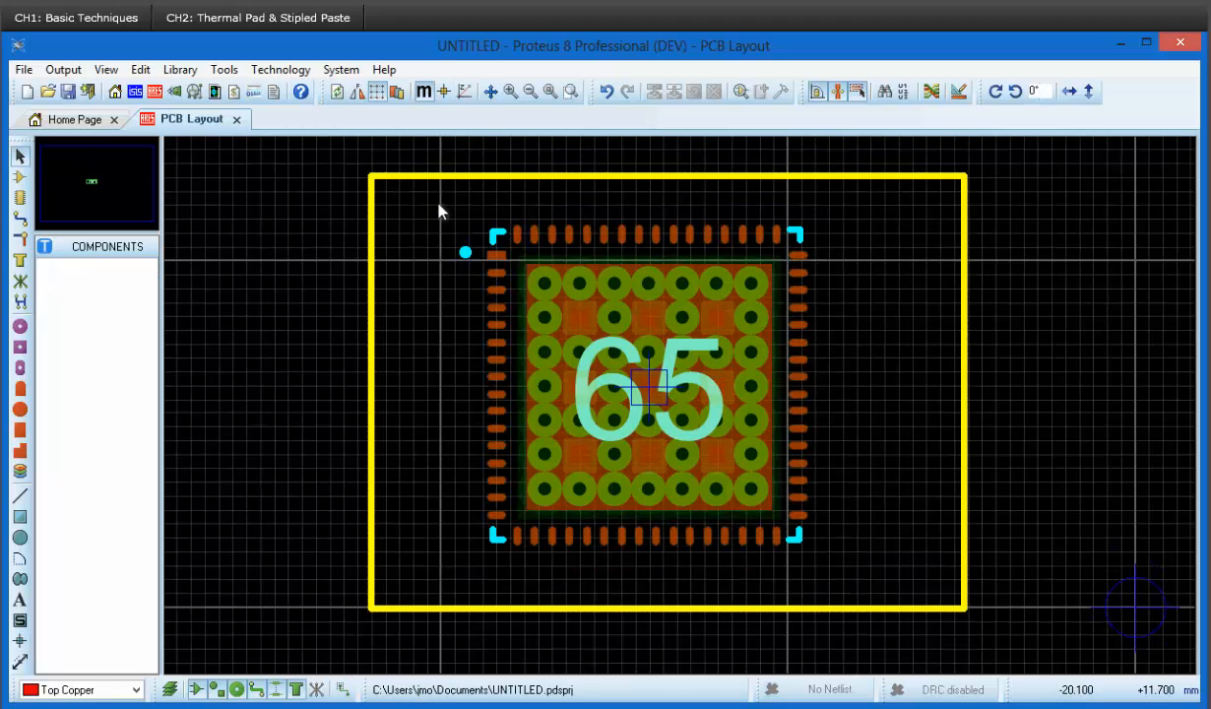
left_click_drag(438, 204, 870, 577)
right_click(663, 312)
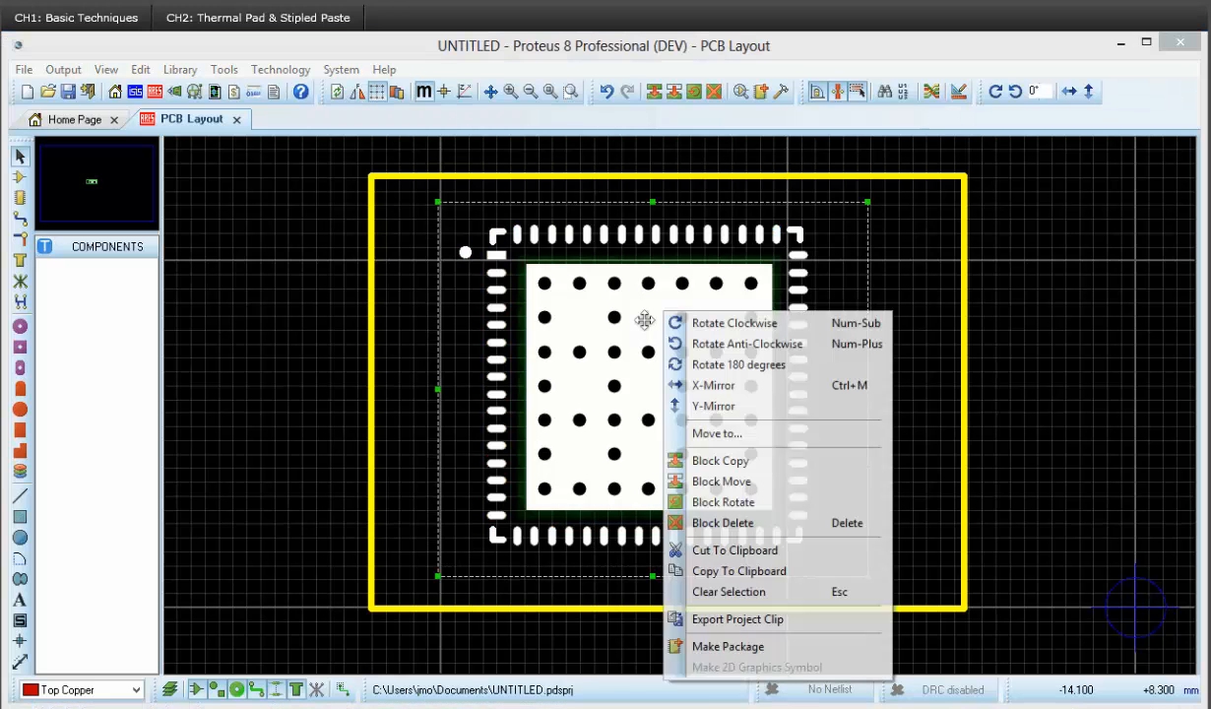
left_click(719, 647)
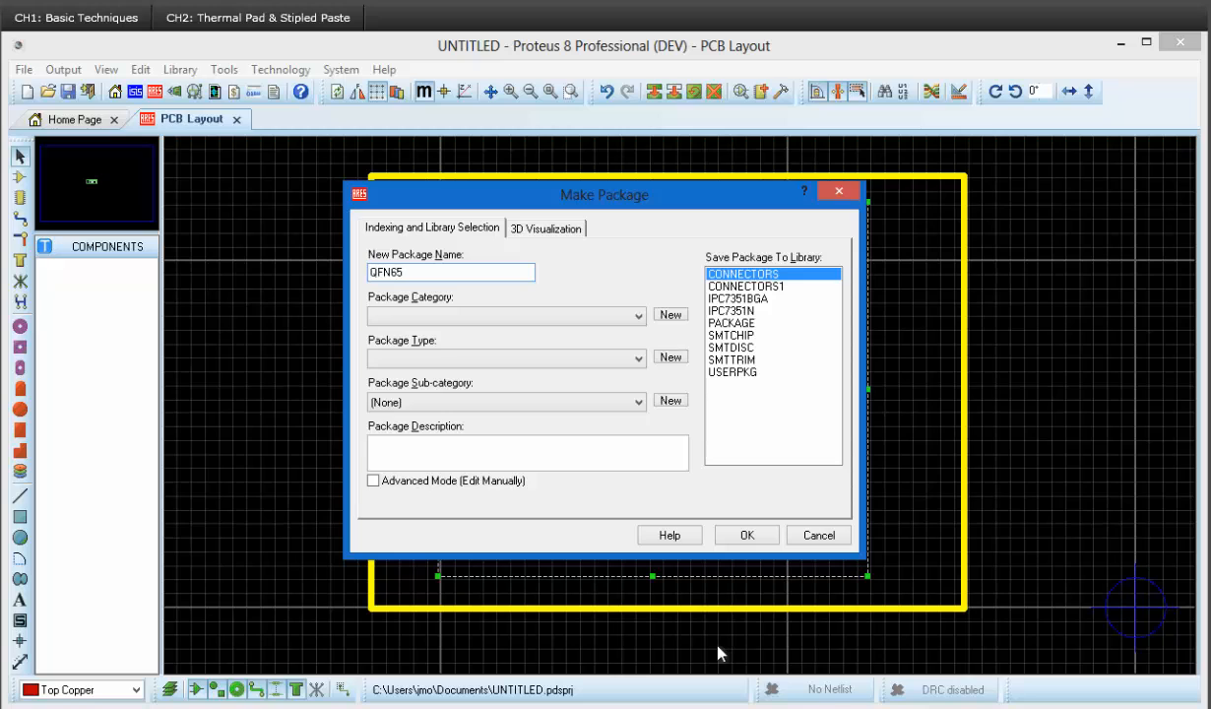
Step: Name the package QFN65-STITCHED, category Miscellaneous, type Surface Mount, description "Test QFN with stipled pasted and stitched vias", and store it in USERPKG
type("QFN65-STITCHED")
left_click(624, 315)
left_click(638, 370)
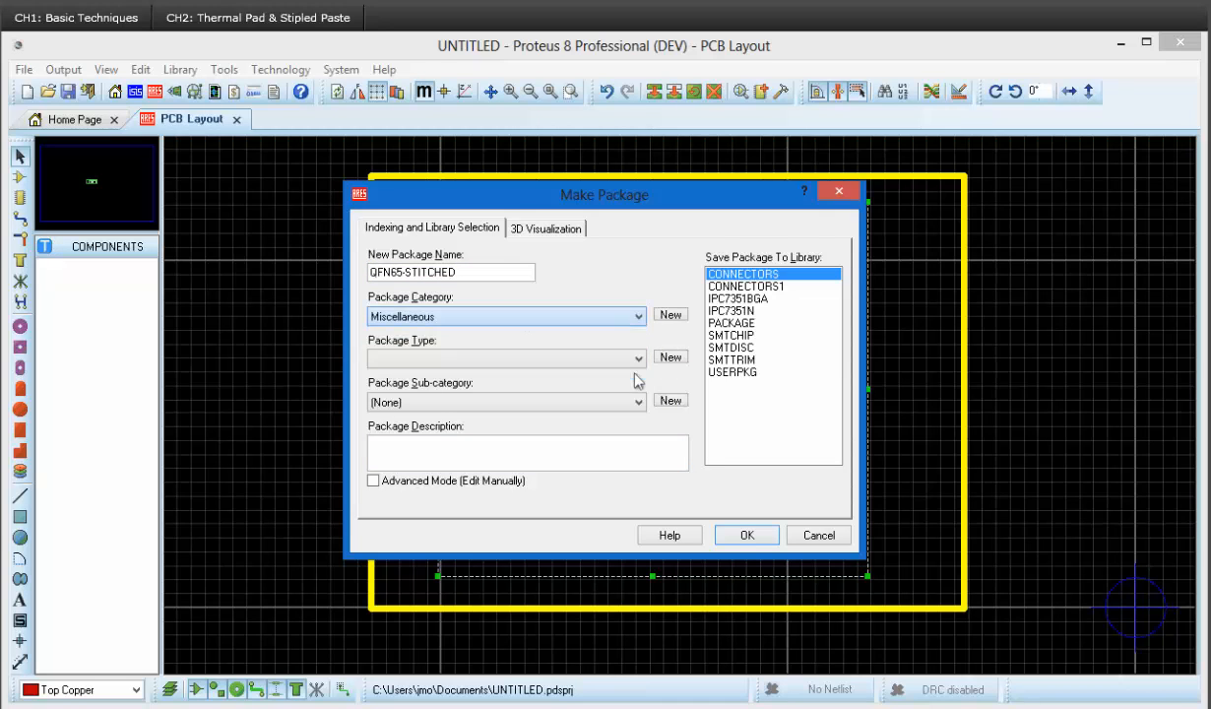
left_click(638, 359)
left_click(635, 376)
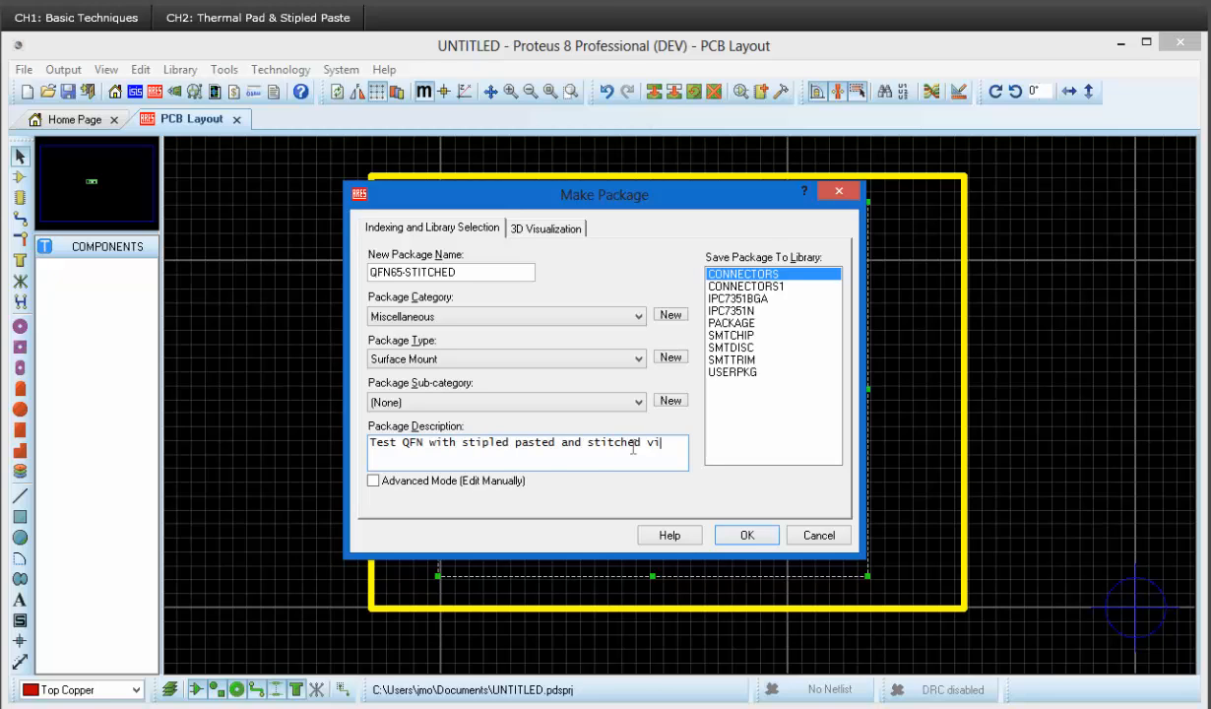
left_click(730, 373)
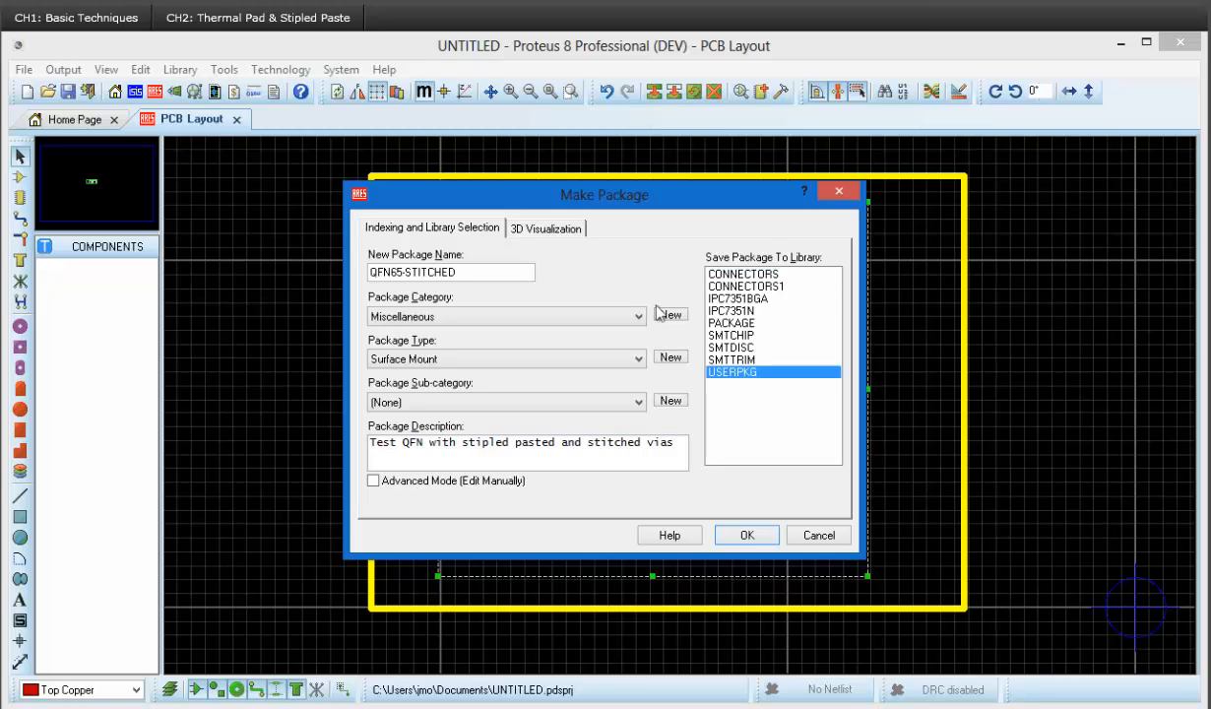
Step: Define the 3D model as a 9.0 mm square CUBOID from 0.100 to 0.900 mm high with CUBOID pins, PINMAX 0.1 mm, and create the package
left_click(541, 232)
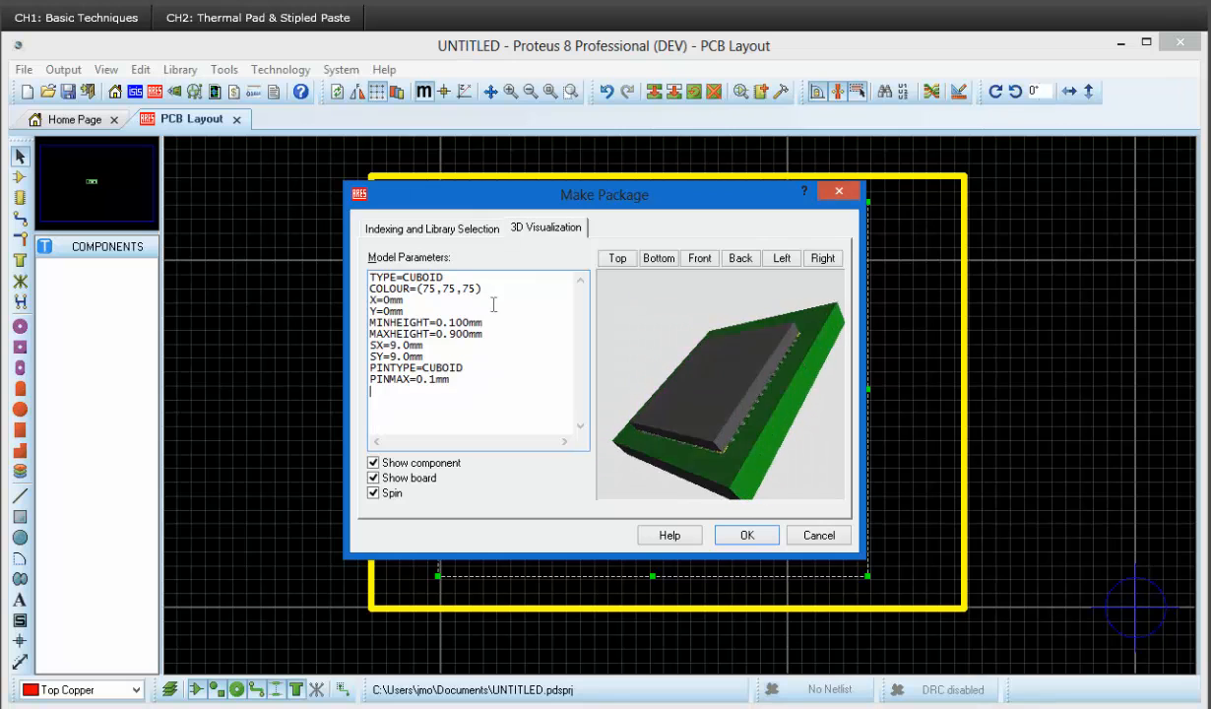
left_click(747, 535)
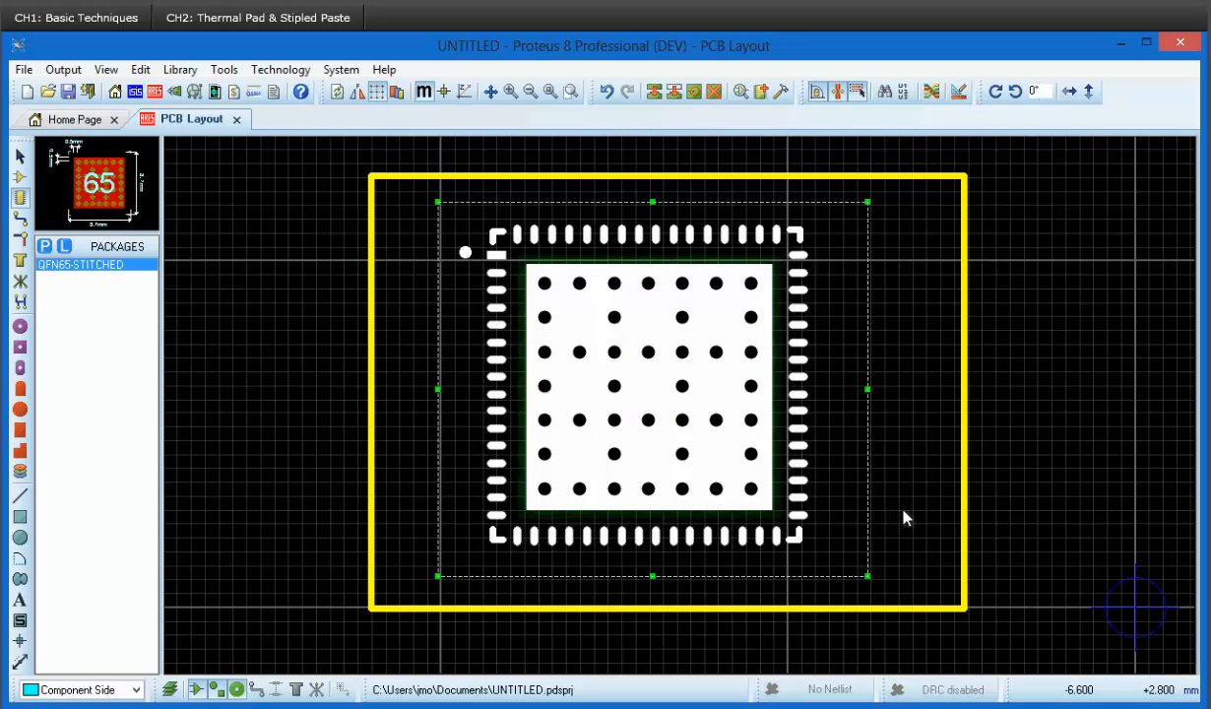
Step: Deselect the footprint and extend the board outline's left edge outward to make room for a second footprint
left_click(904, 516)
scroll(679, 403, "down", 1)
left_click(472, 405)
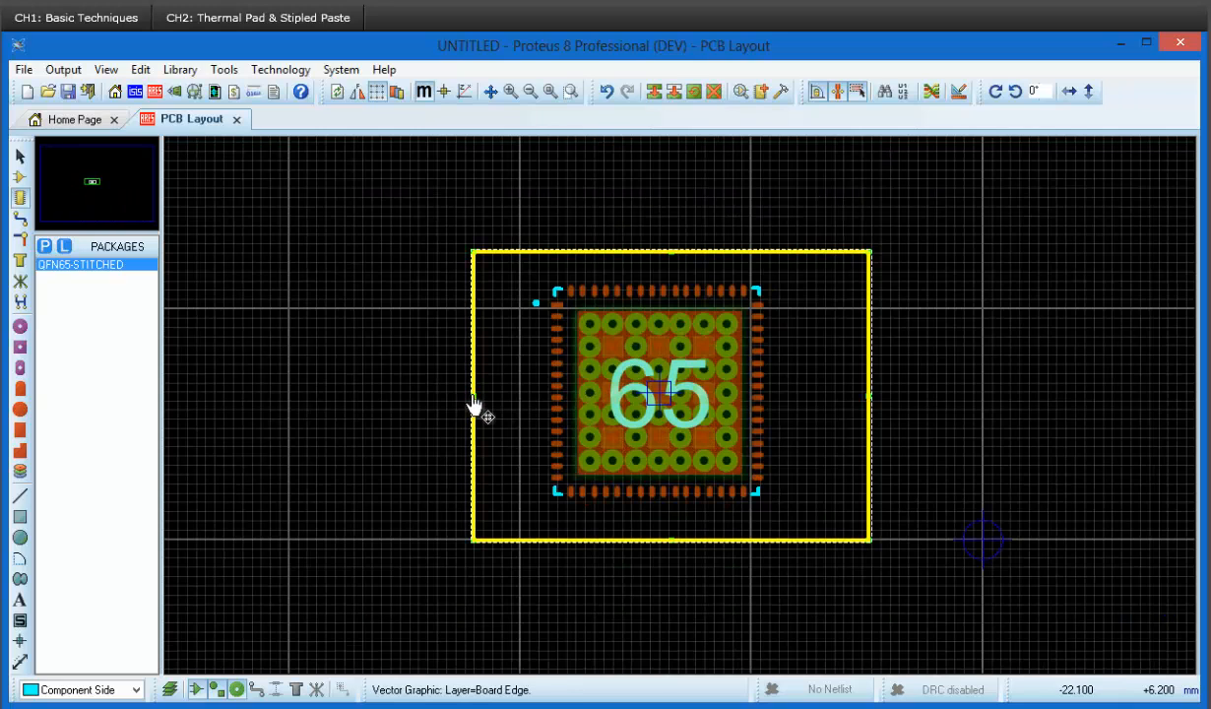
mouse_move(472, 404)
left_mouse_down()
mouse_move(167, 360)
mouse_move(211, 367)
mouse_move(192, 369)
left_mouse_up()
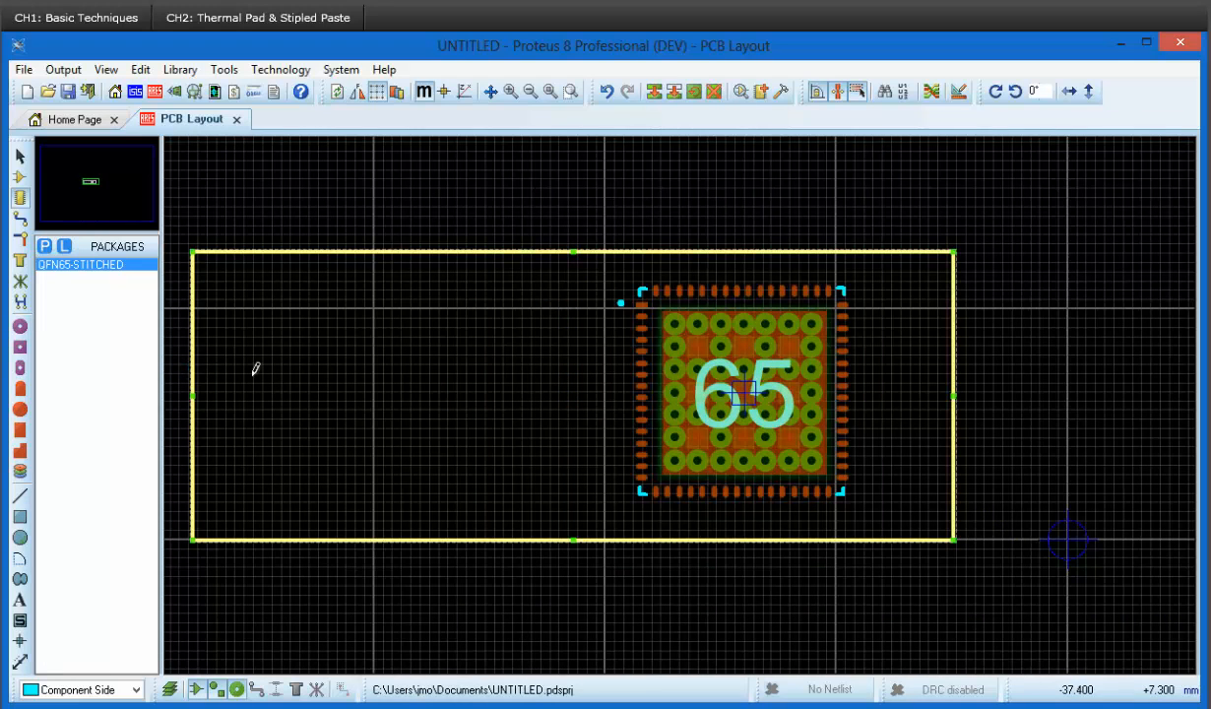
Step: Place the QFN65-STITCHED package in the free board area left of the original footprint and show the board in the 3D Visualizer
left_click(79, 265)
left_click(346, 354)
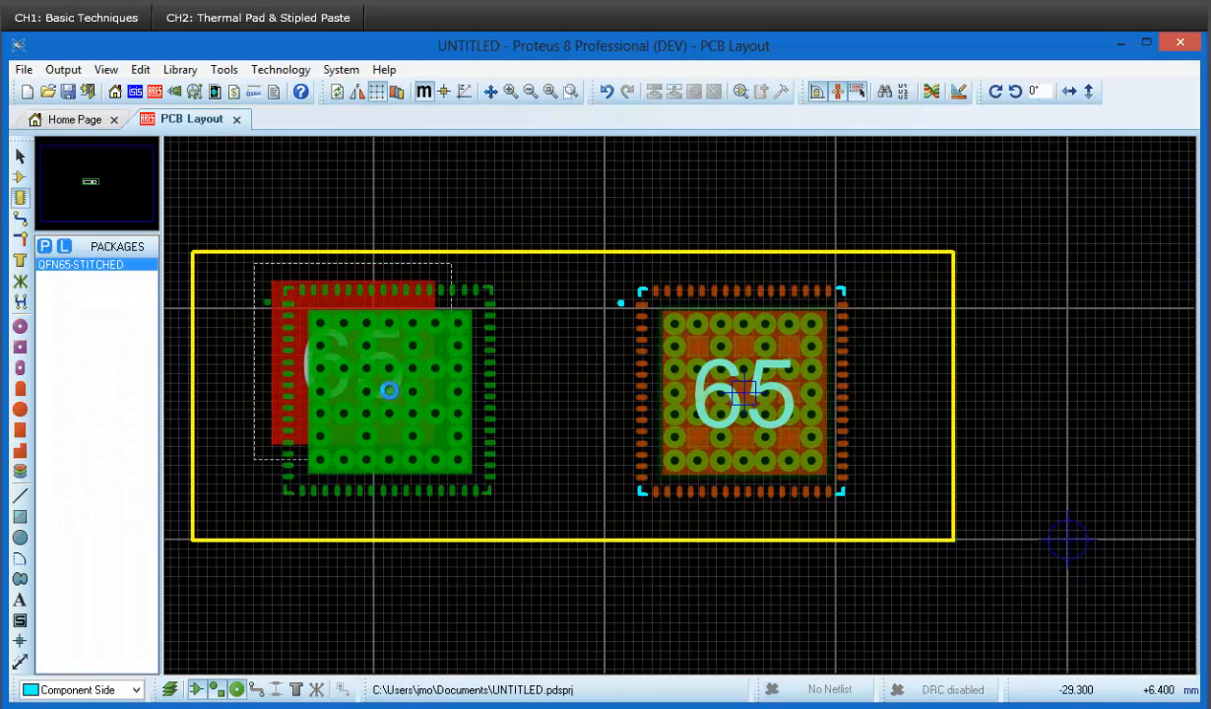
left_click(406, 390)
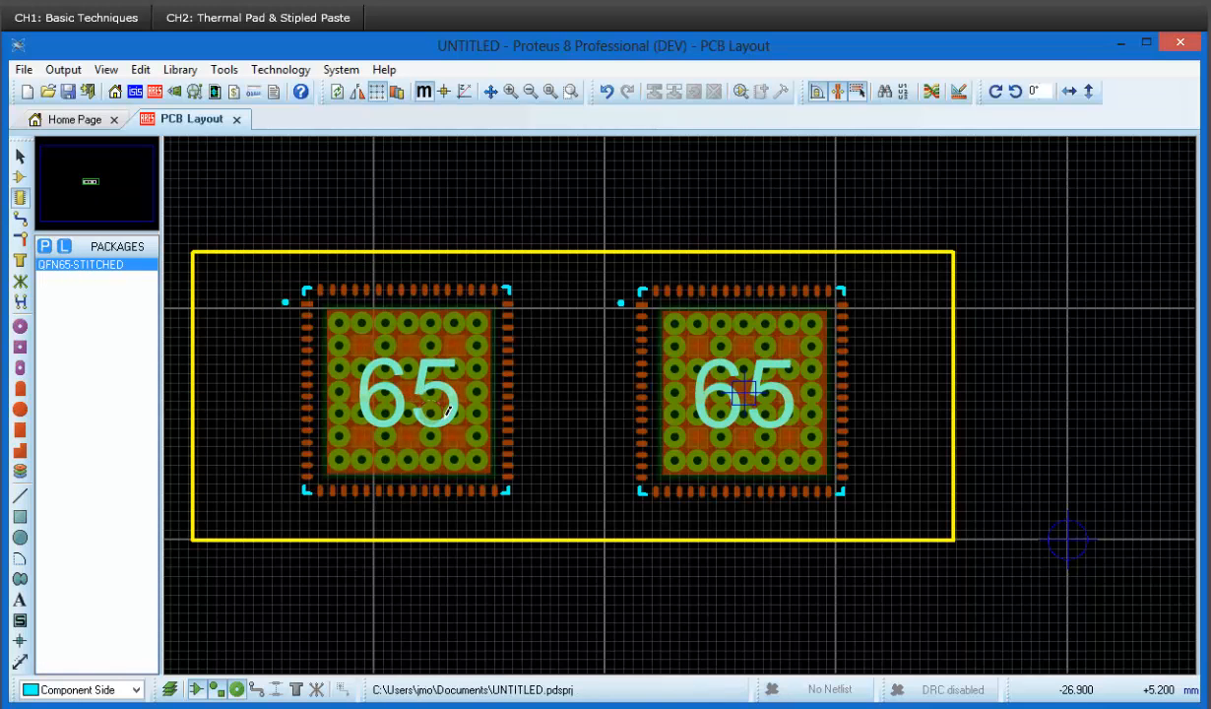
left_click(174, 92)
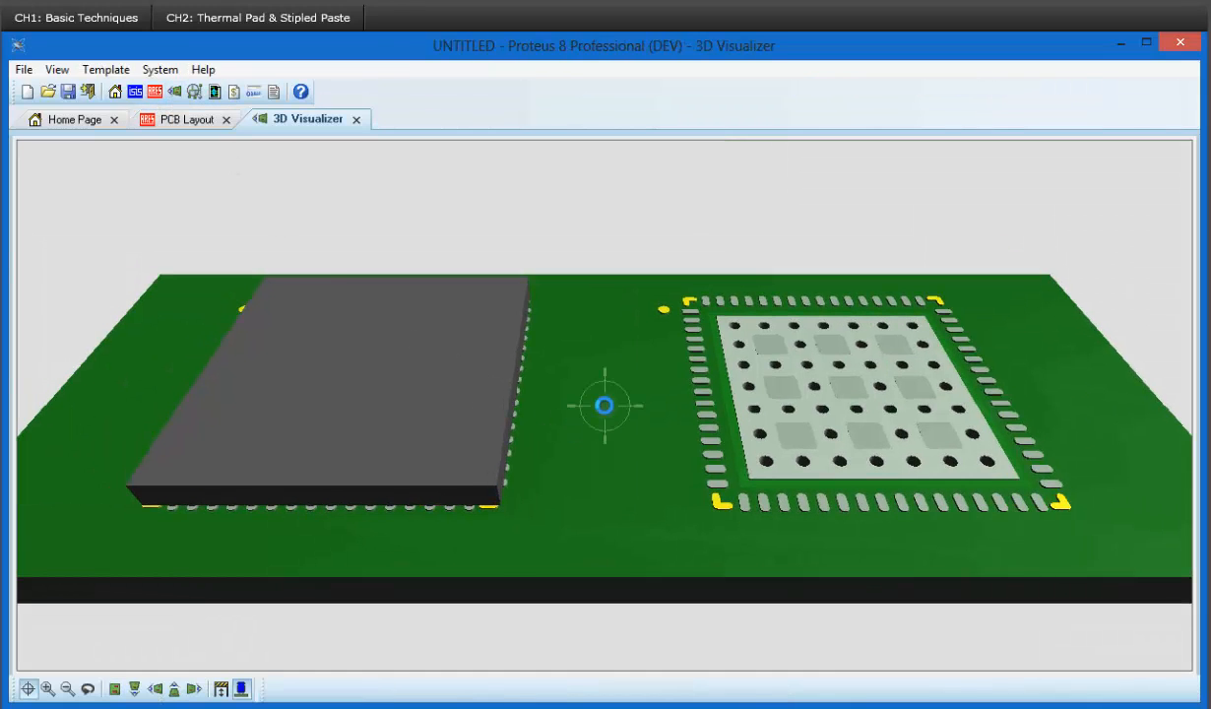